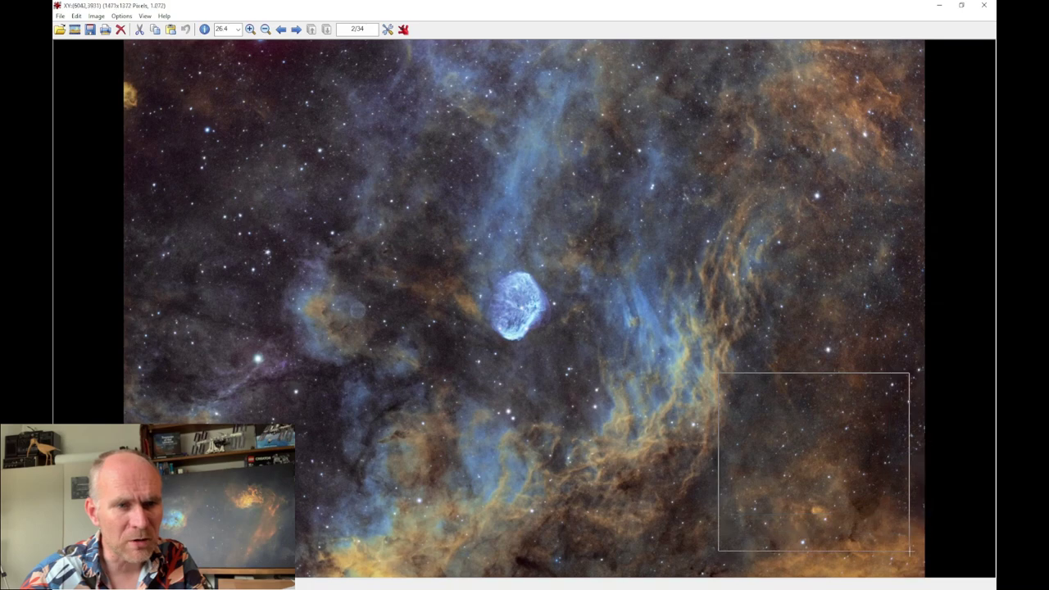
Zoom into the lower-right nebulosity, scroll across to the Crescent Nebula, then close the full-size view.
click(870, 495)
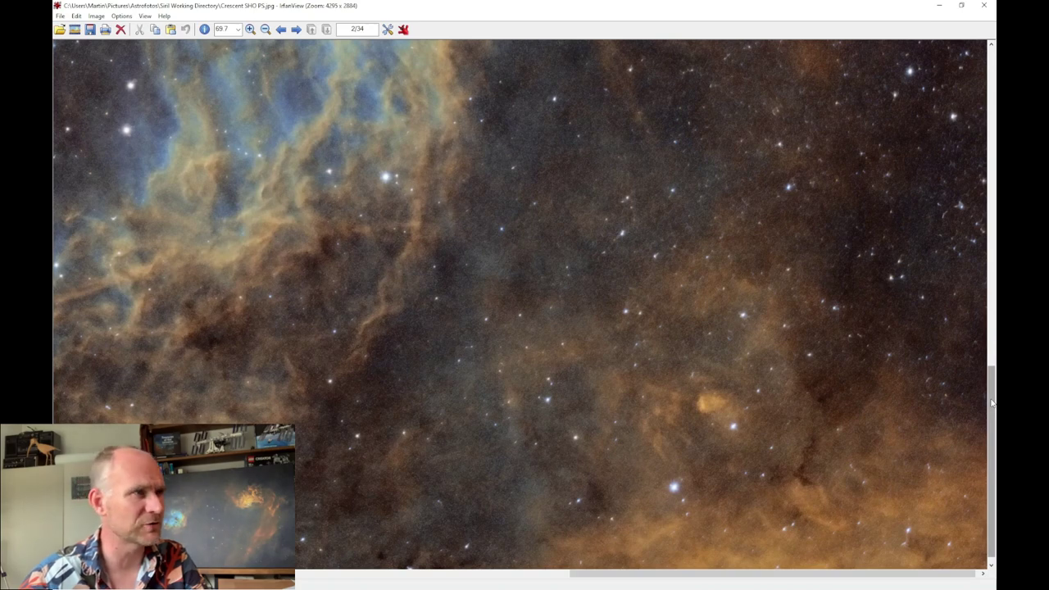
drag(992, 401, 994, 78)
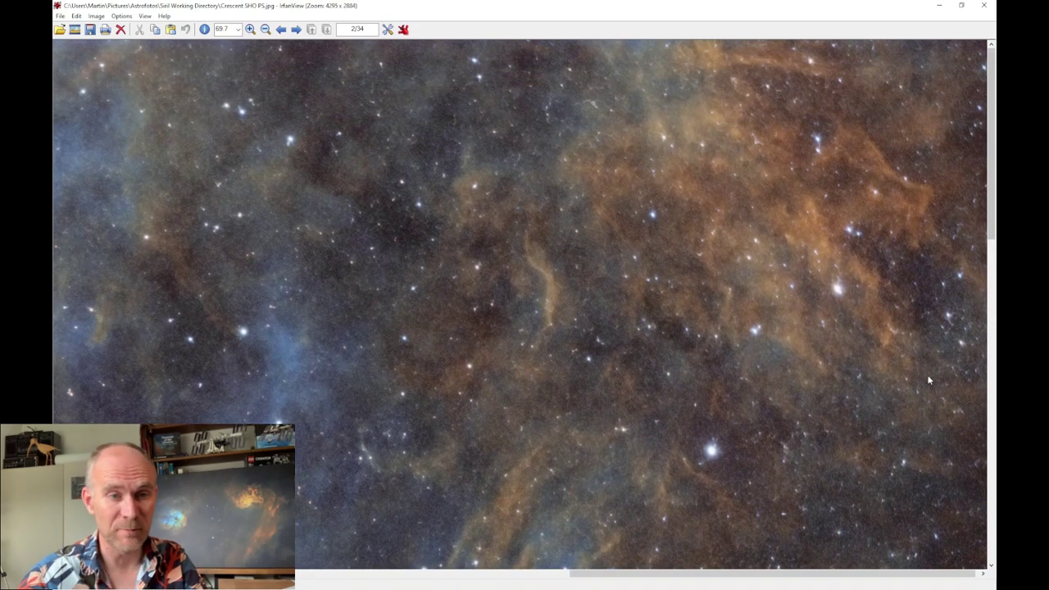
drag(889, 579, 347, 572)
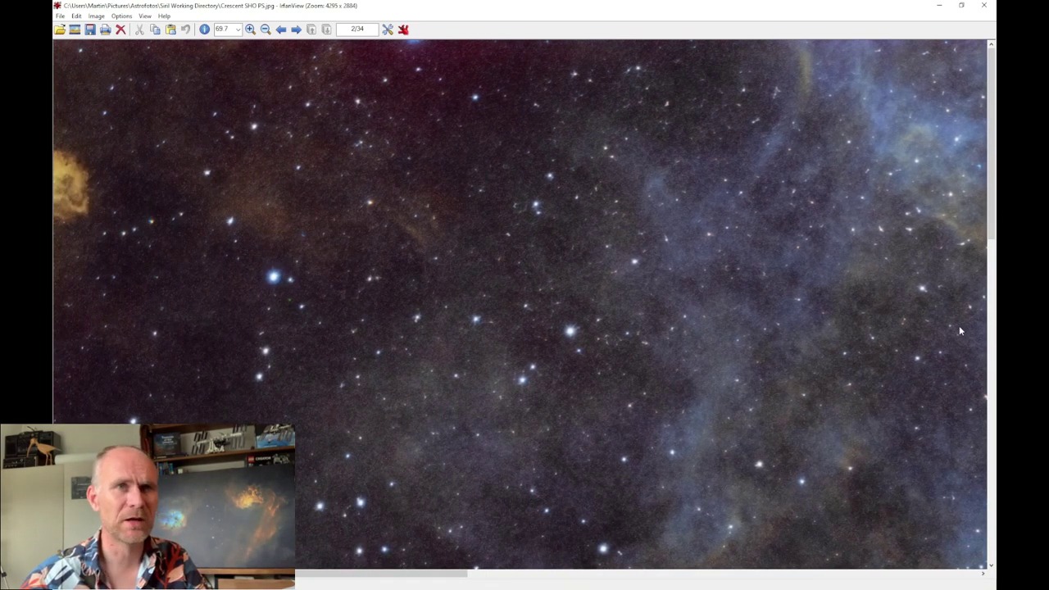
drag(992, 223, 993, 387)
drag(419, 573, 469, 574)
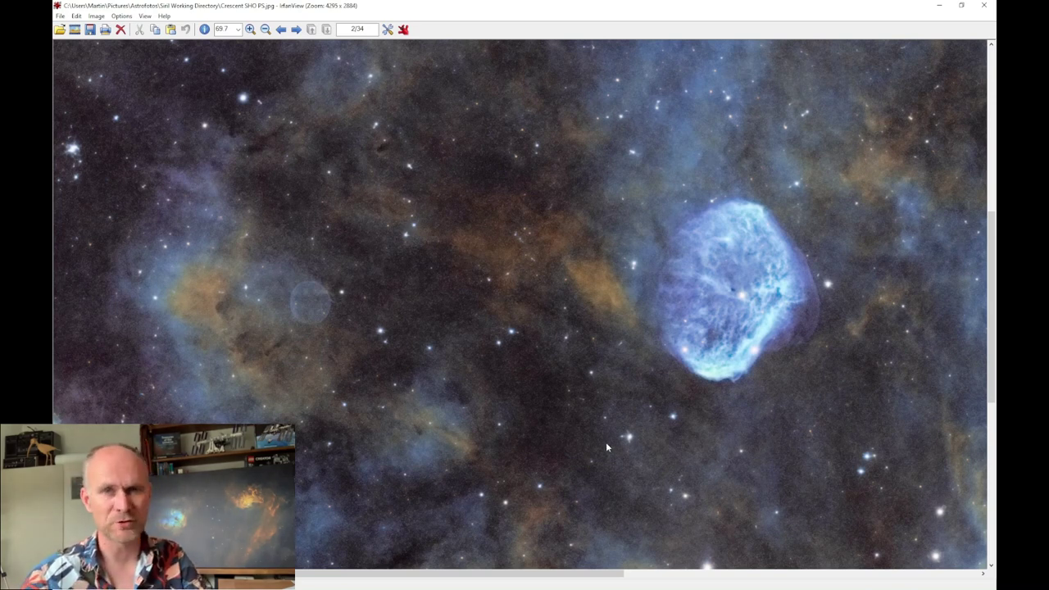
click(984, 5)
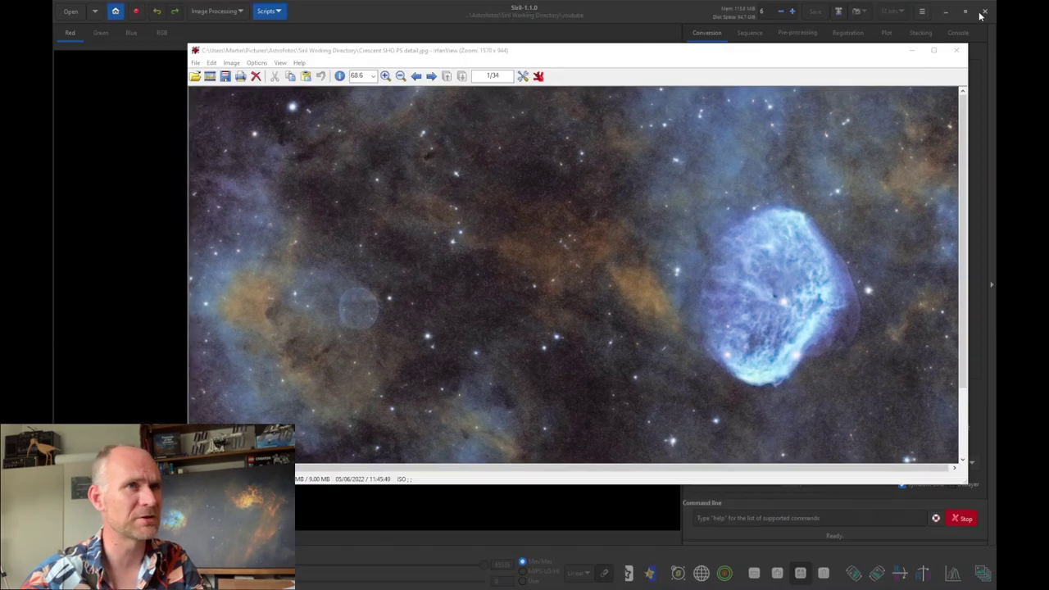
Minimize the IrfanView detail window and switch to Adobe Photoshop.
click(911, 50)
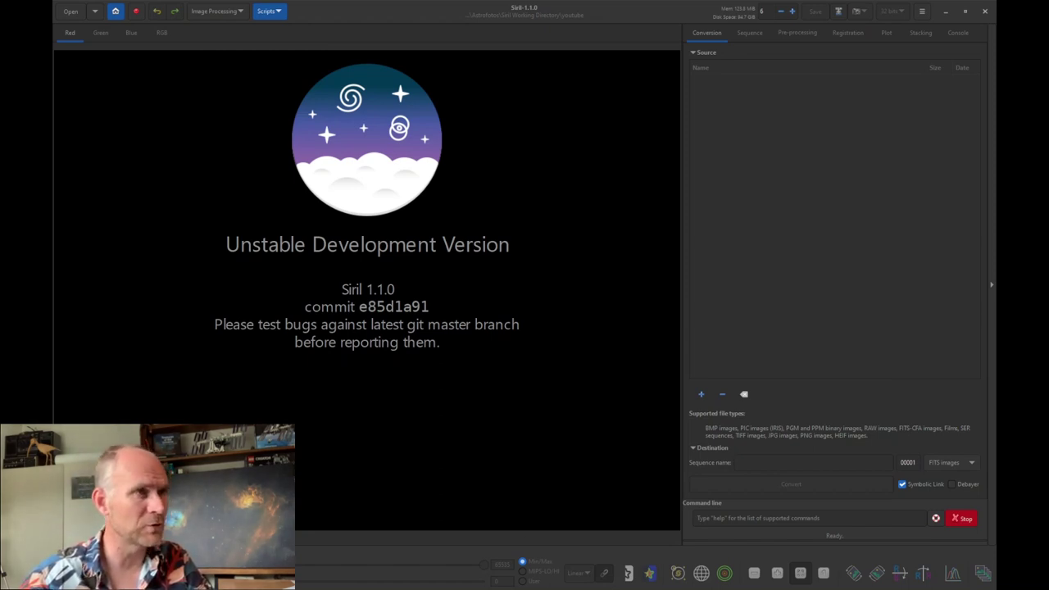
key(alt+Tab)
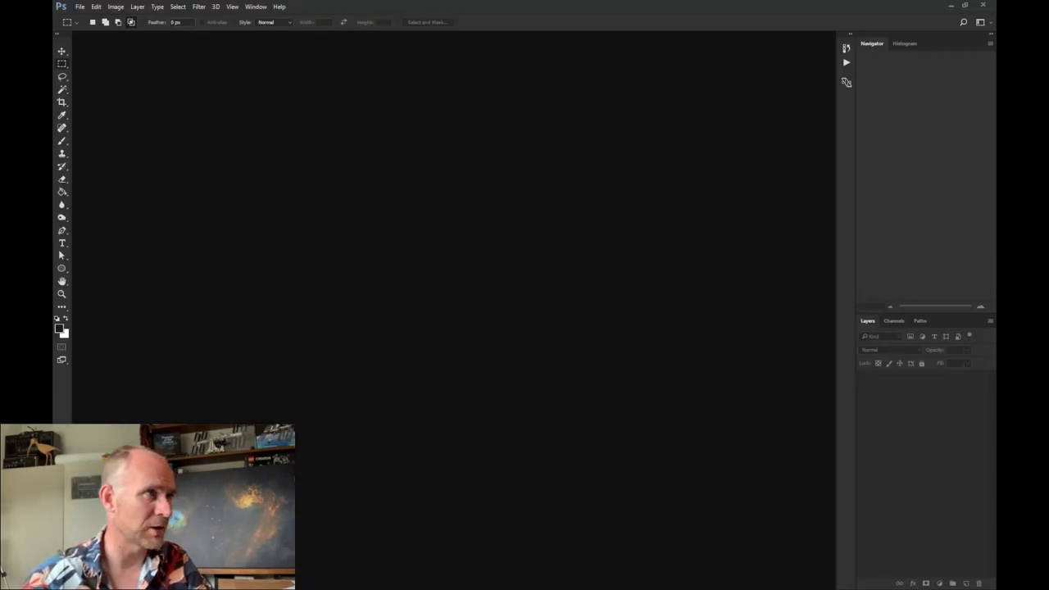
Switch away from Photoshop to the StarNet++ tool and the Siril Working Directory in File Explorer.
key(alt+Tab)
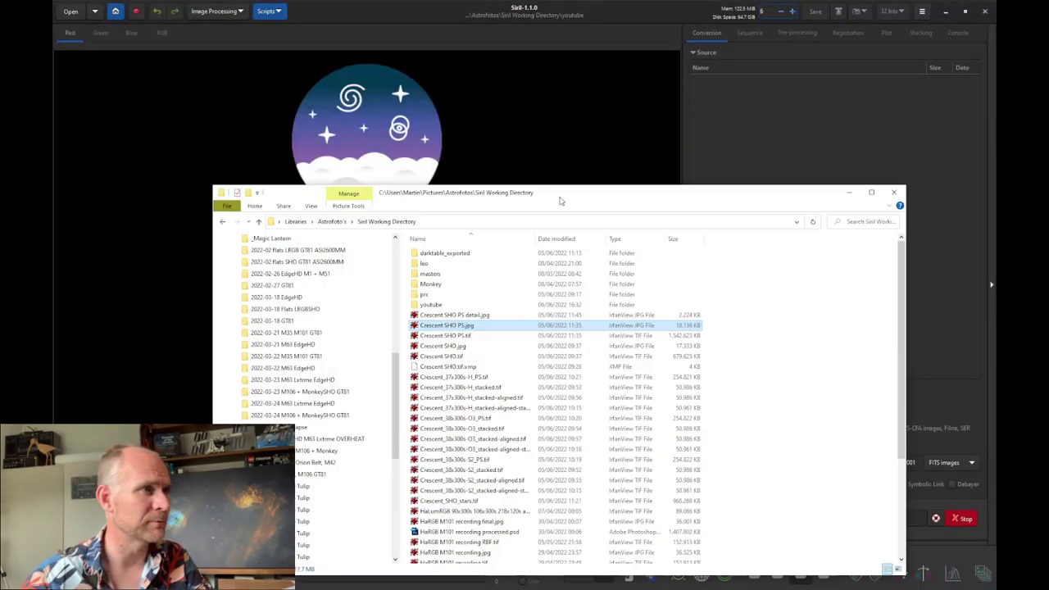
Reposition Explorer, browse the Crescent Ha, O3 and S2 folders, and preview one S2 light frame.
drag(562, 199, 497, 82)
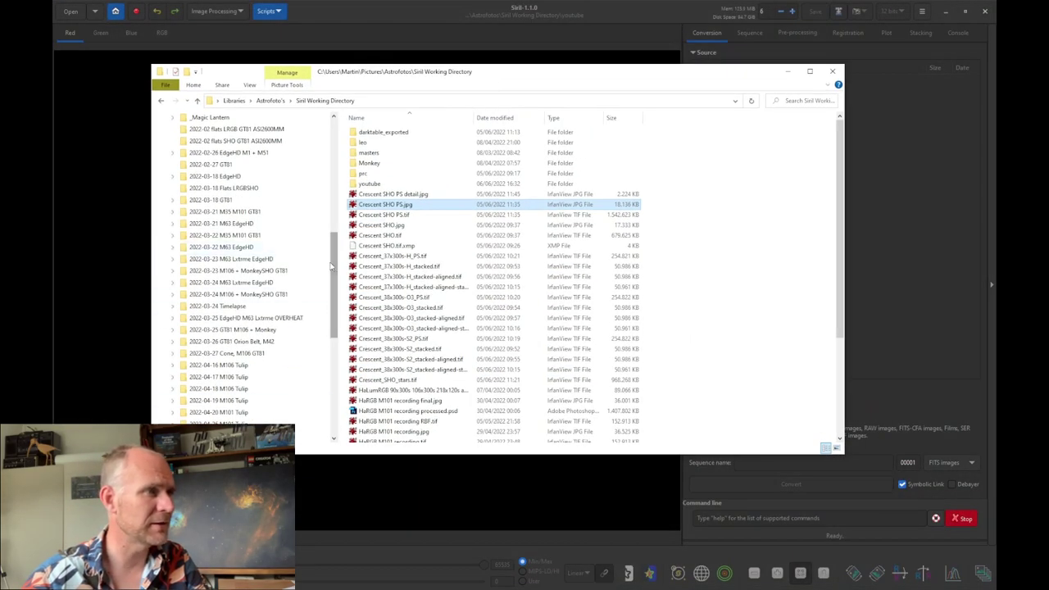
drag(333, 272, 333, 350)
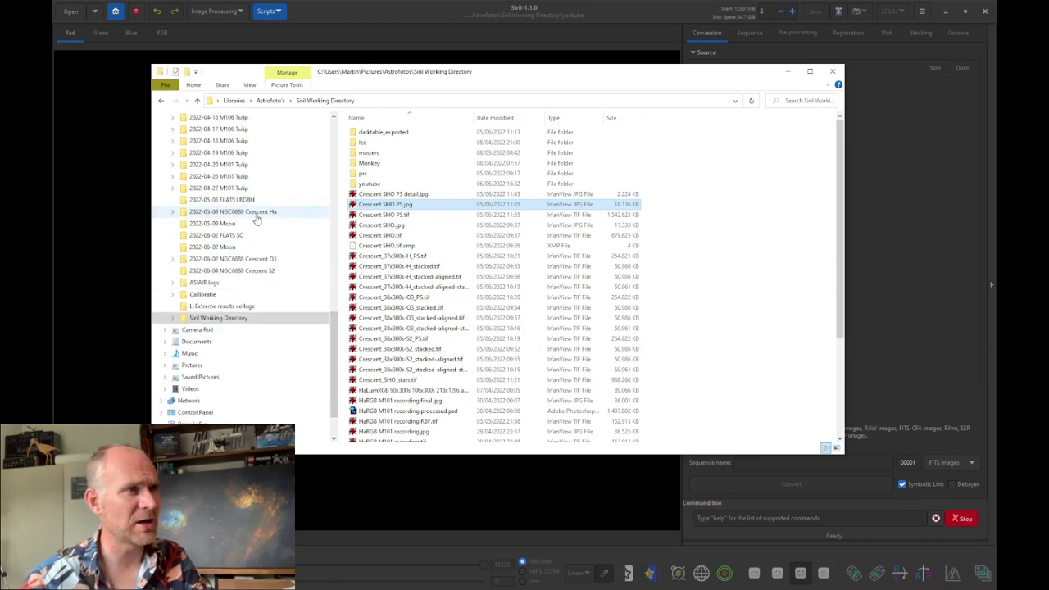
click(254, 212)
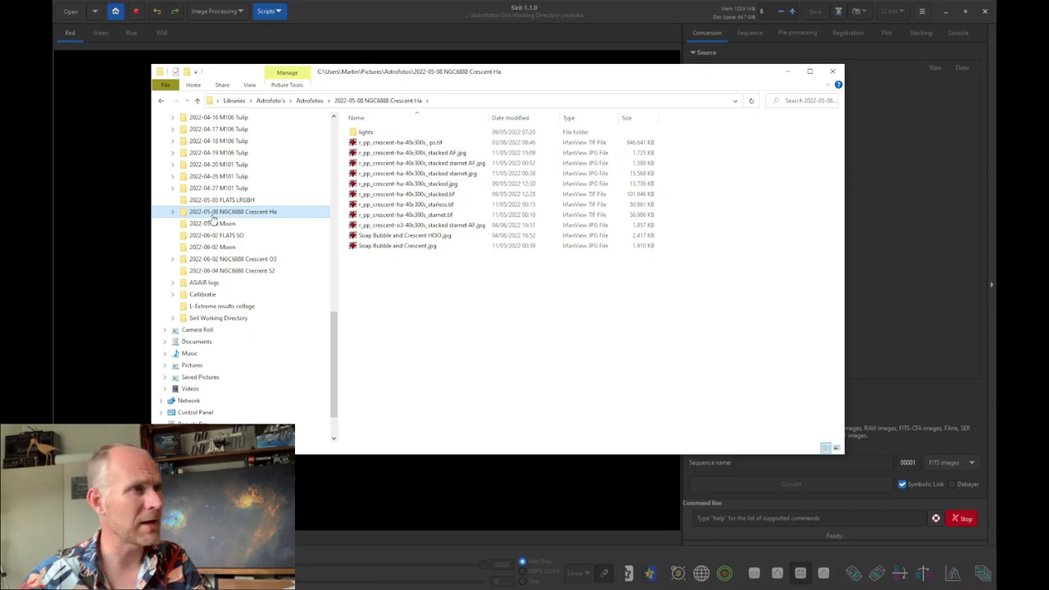
click(242, 260)
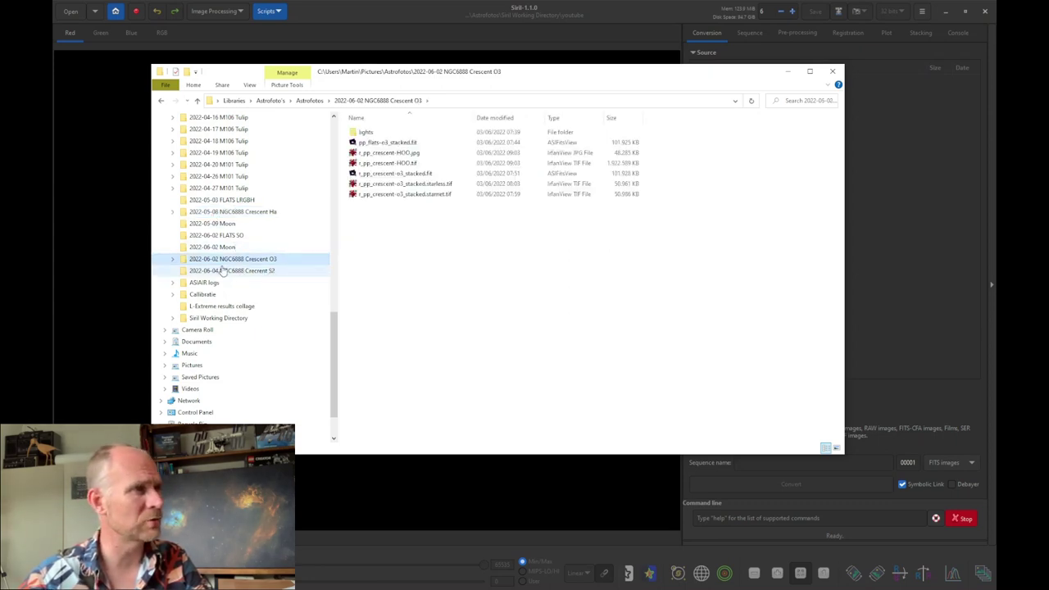
click(230, 277)
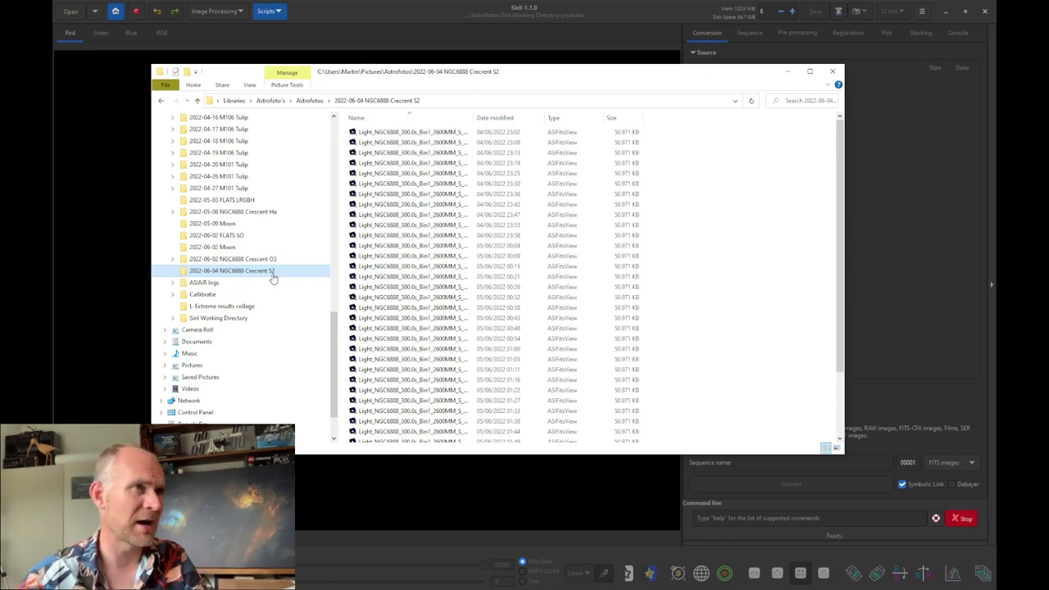
click(434, 133)
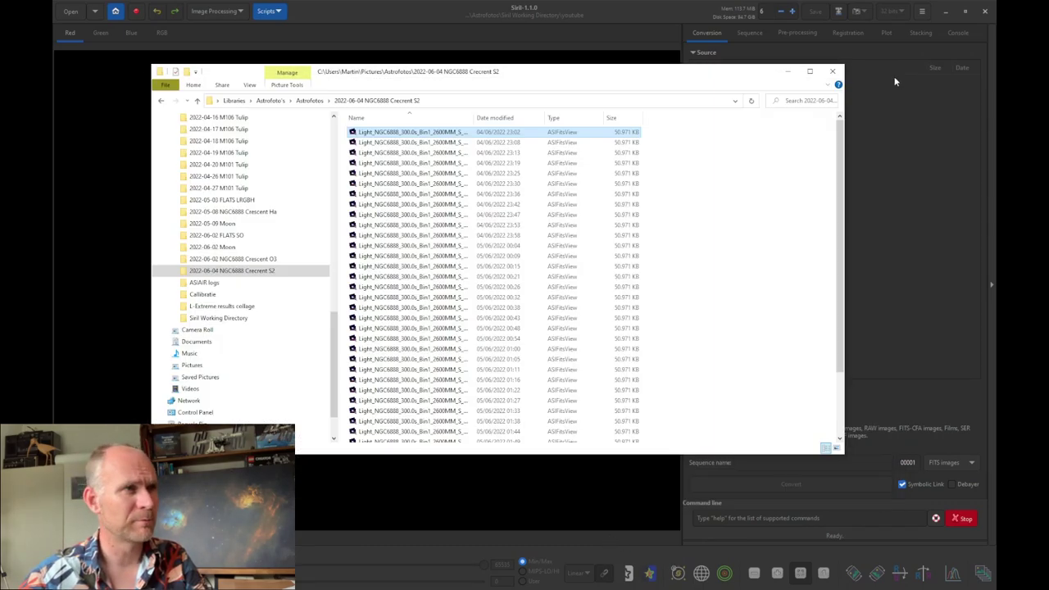
click(891, 80)
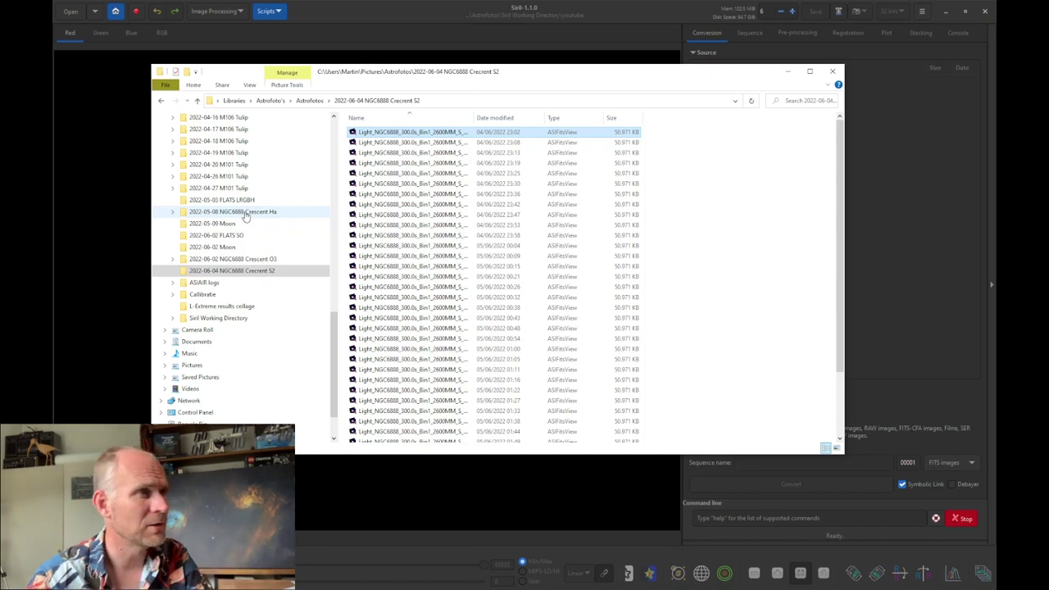
Open the 2022-05-03 FLATS LRGBH folder and select all the Flat_9.0s H files.
click(246, 201)
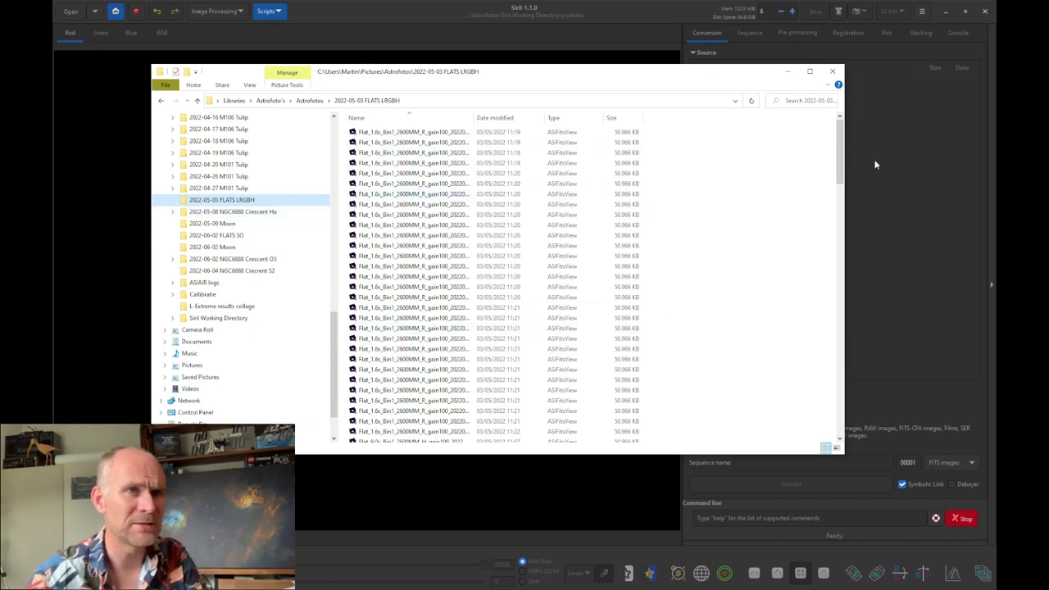
drag(838, 161, 837, 230)
click(422, 423)
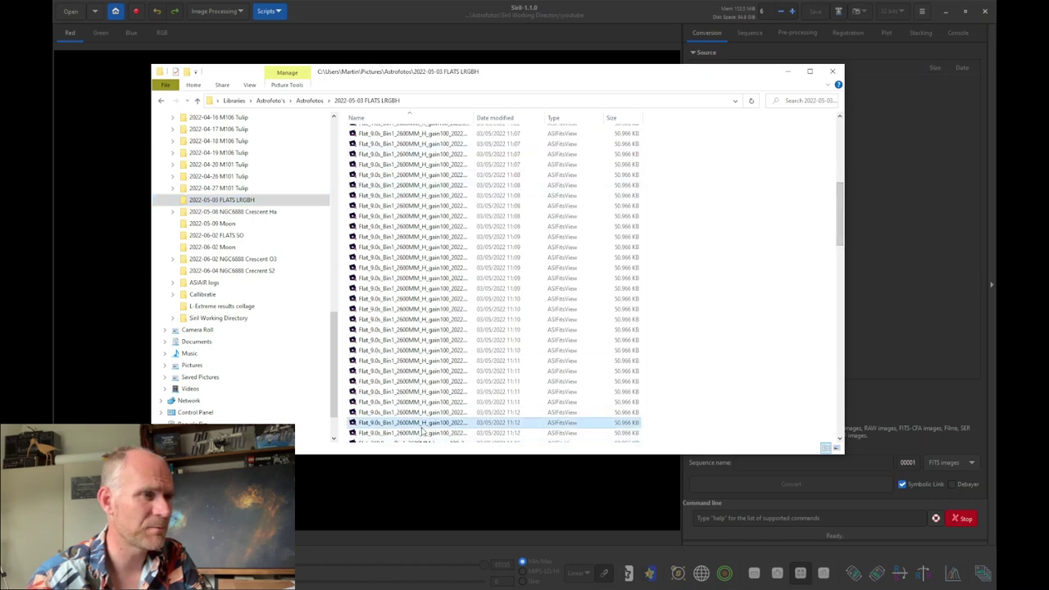
click(422, 432)
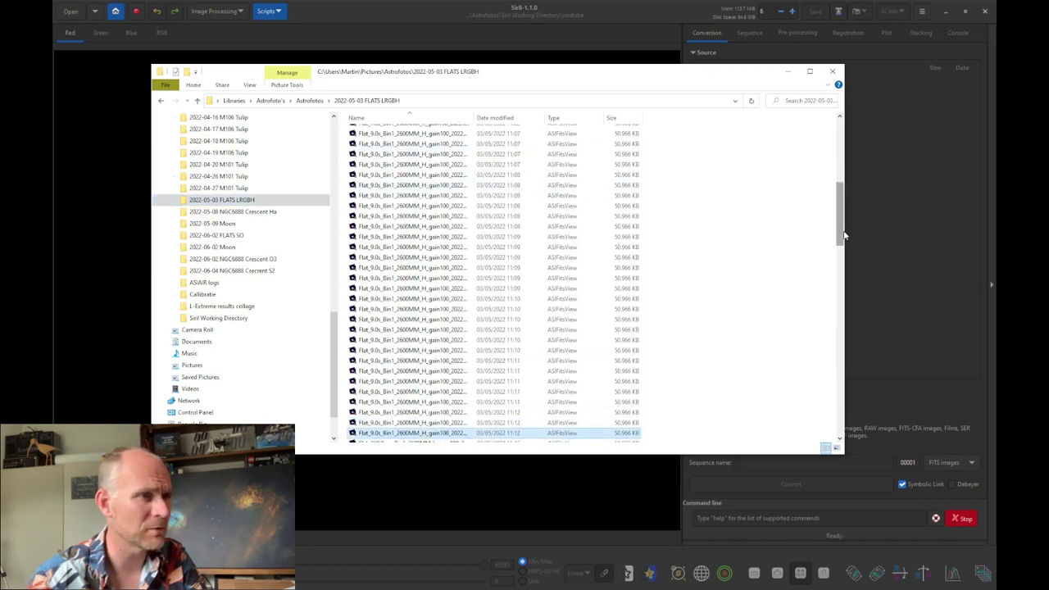
drag(844, 236, 840, 213)
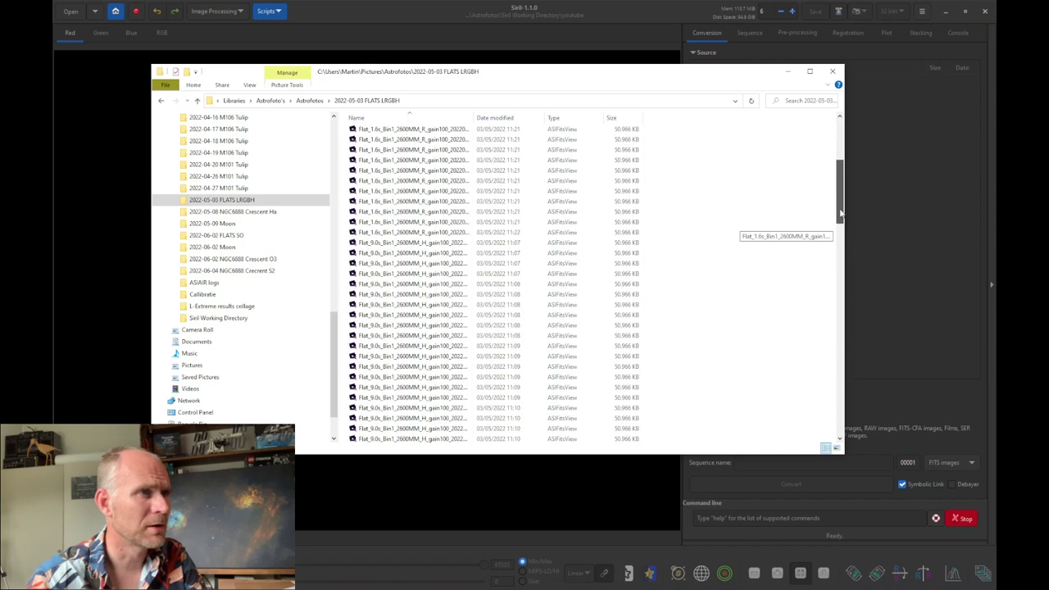
shift+click(410, 242)
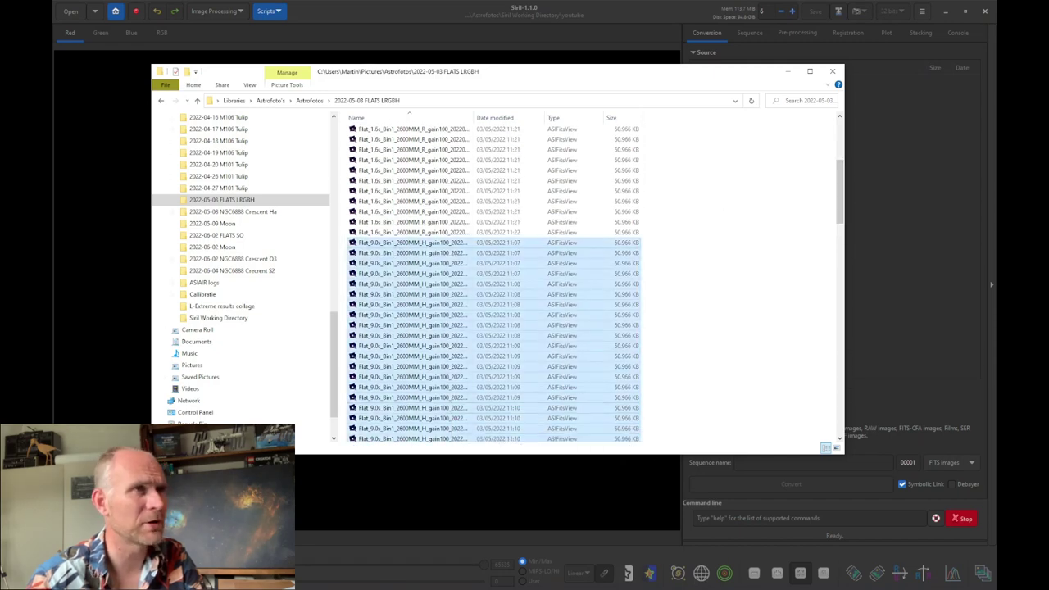
Shift and narrow Explorer, then drag the selected H flats onto Siril's conversion source list.
drag(649, 70, 564, 85)
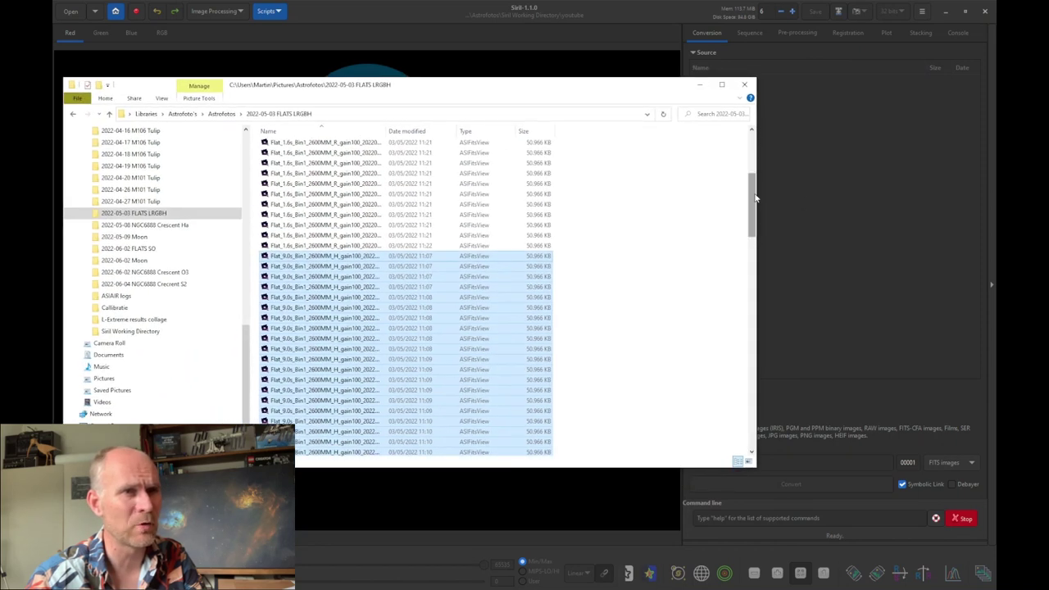
drag(755, 197, 651, 190)
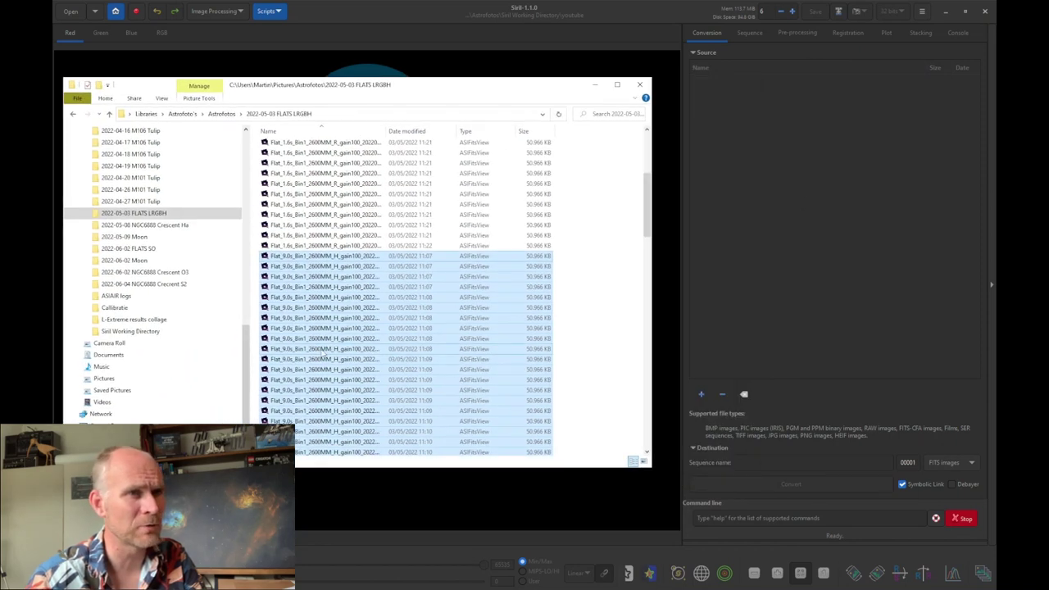
drag(337, 338, 770, 172)
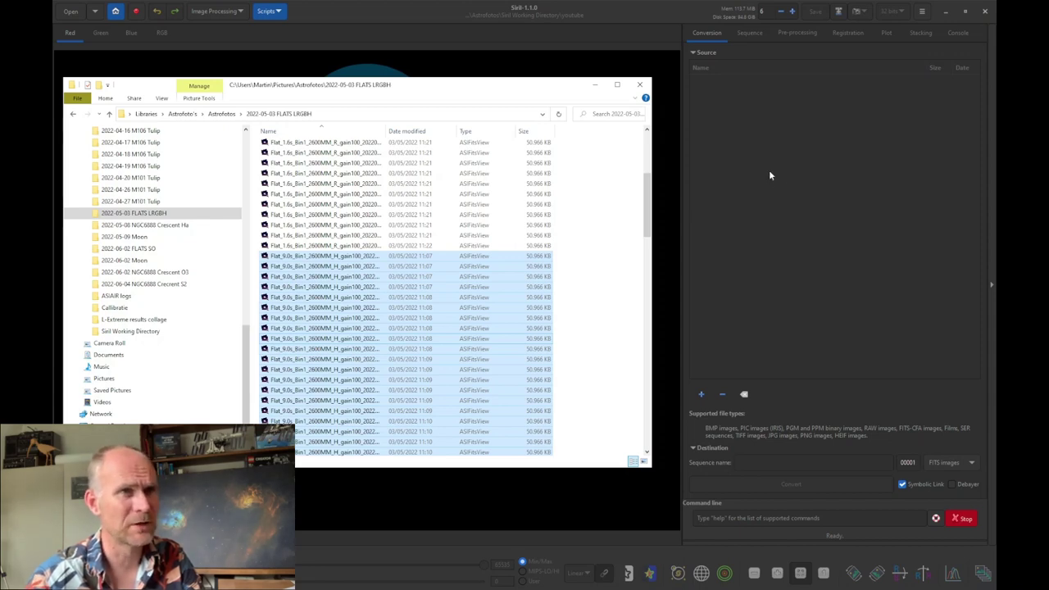
Return to Siril and name the conversion sequence flats-H.
click(595, 85)
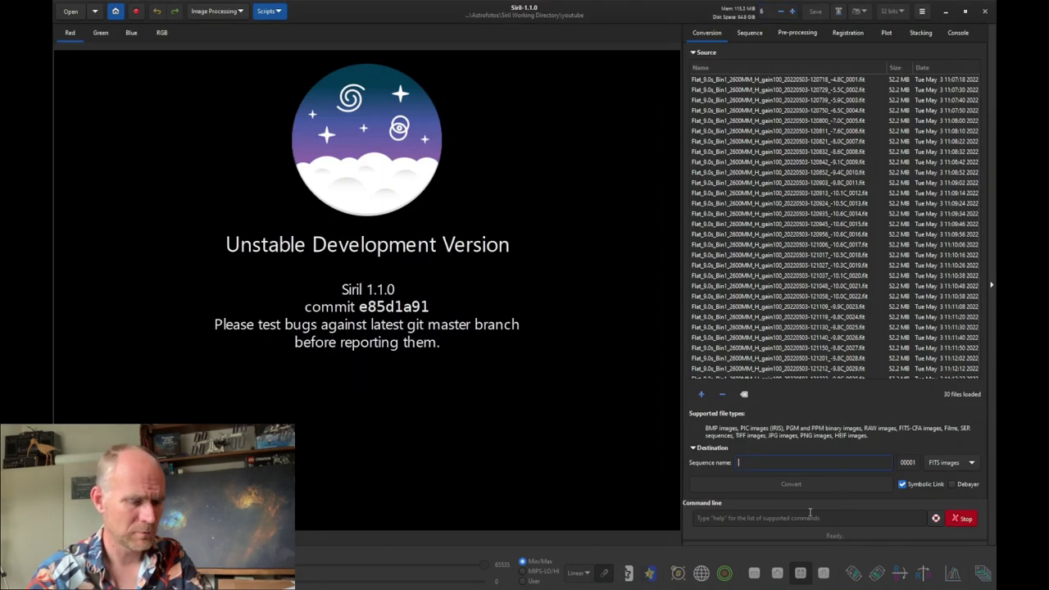
text(flats-H)
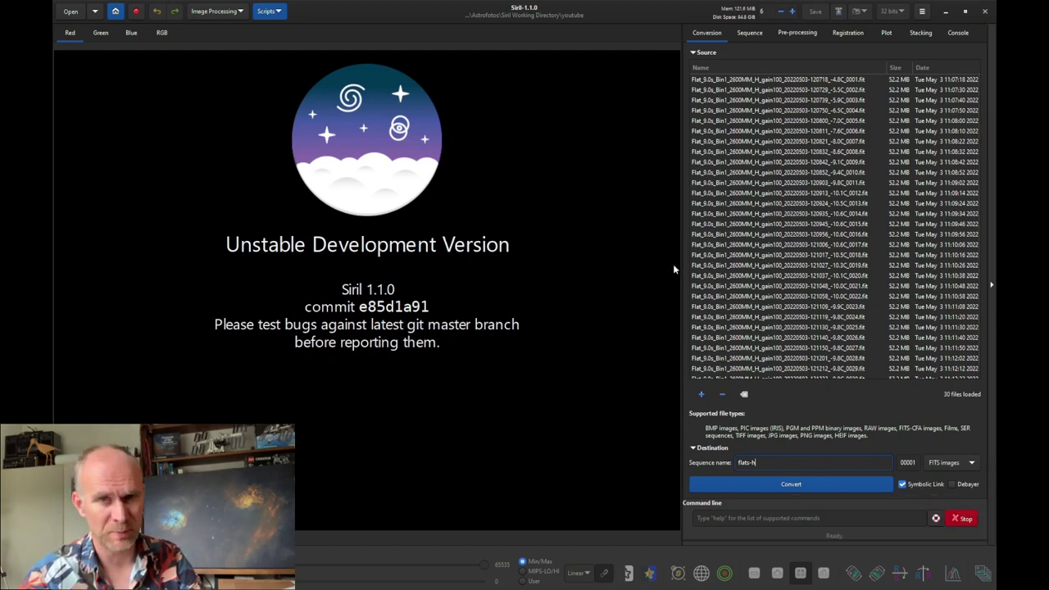
Convert the 30 H flats and confirm flats-h_.seq is loaded in the Sequence tab.
click(781, 486)
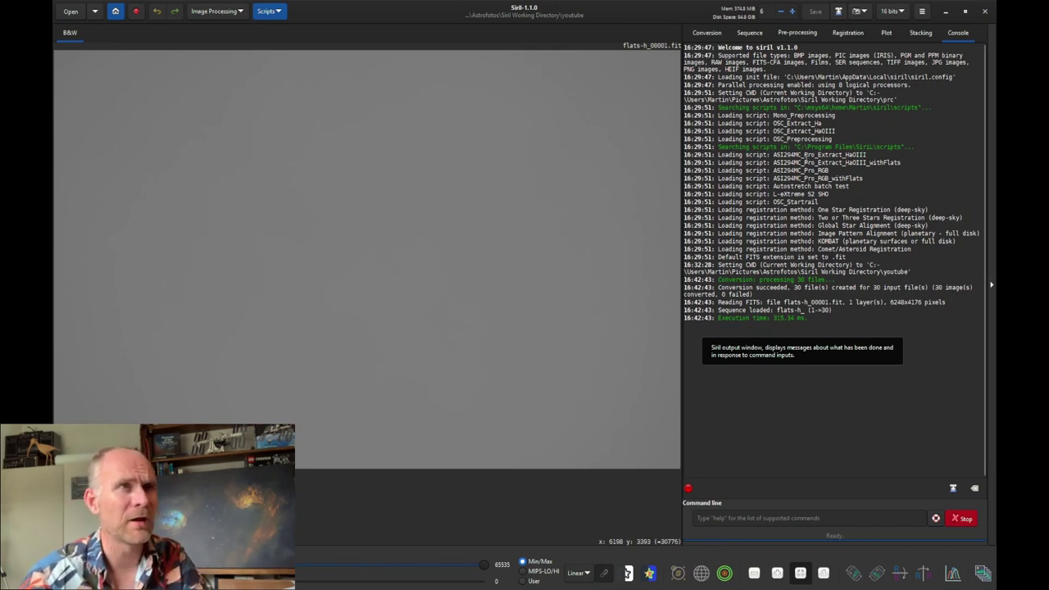
click(747, 33)
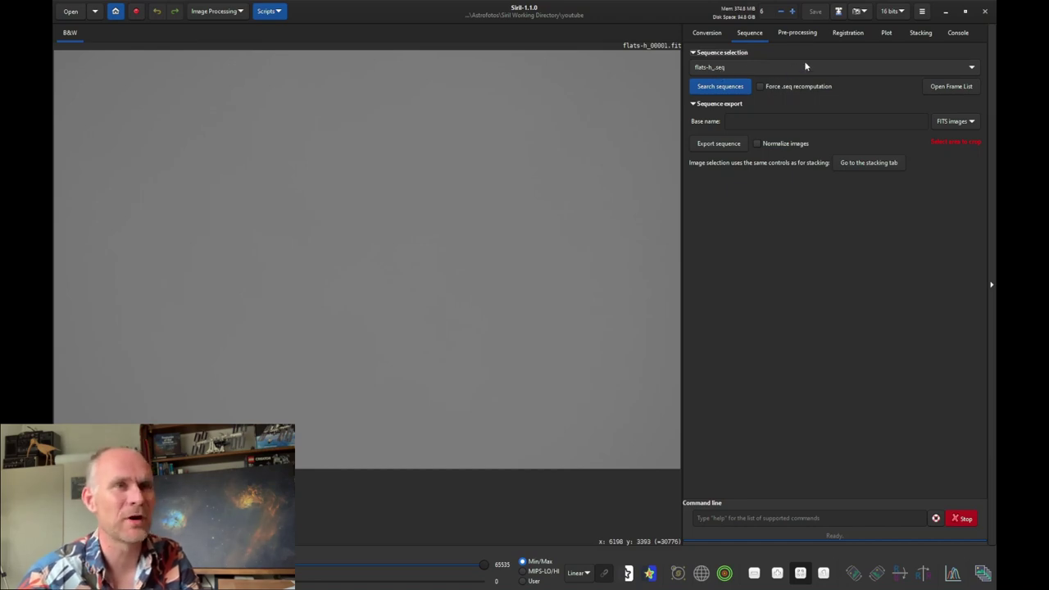
In the Pre-processing tab, browse for an offset master file next to Use offset.
click(794, 33)
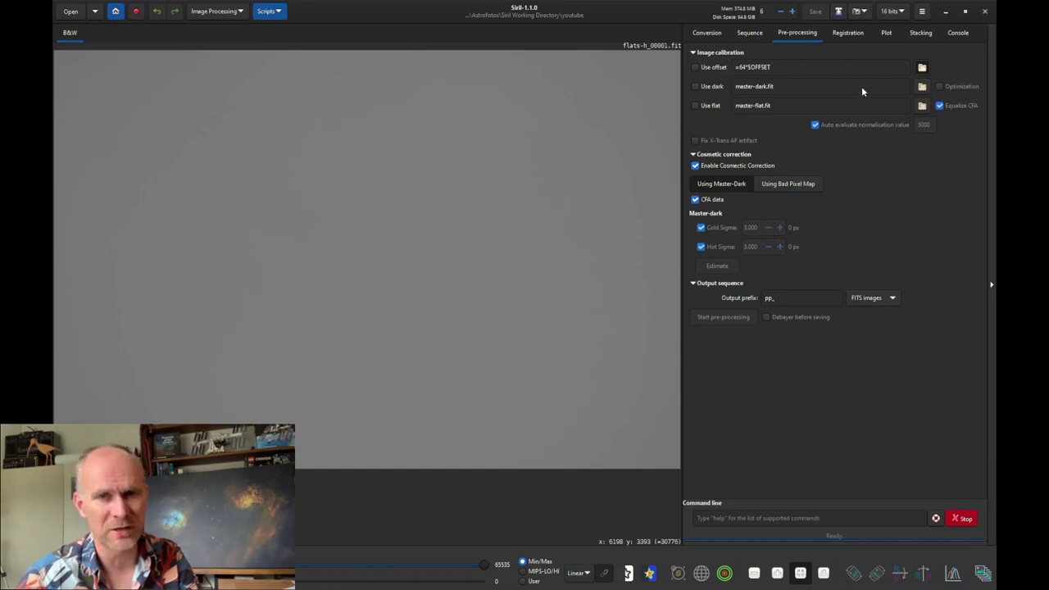
click(772, 66)
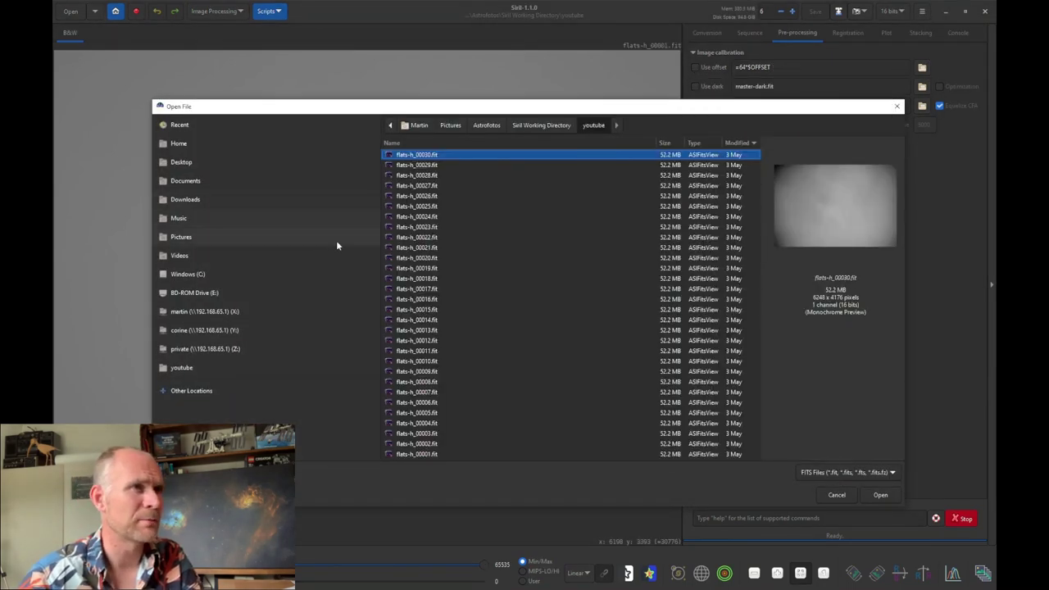
Navigate to the Callibratie ASI2600MM Pro folder and select masterbias.fit.
click(473, 125)
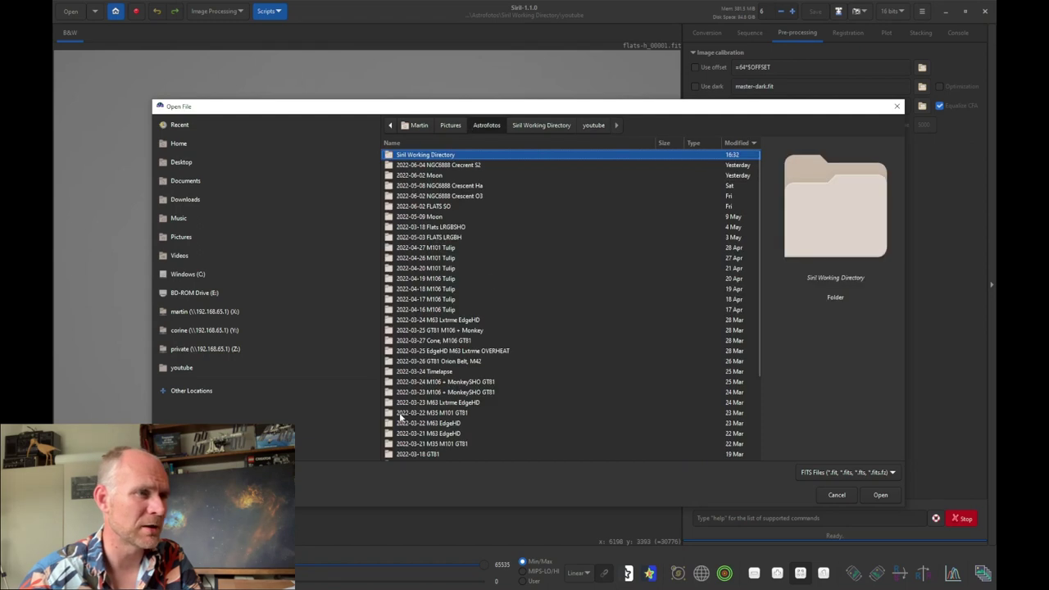
scroll(415, 412, down, 5)
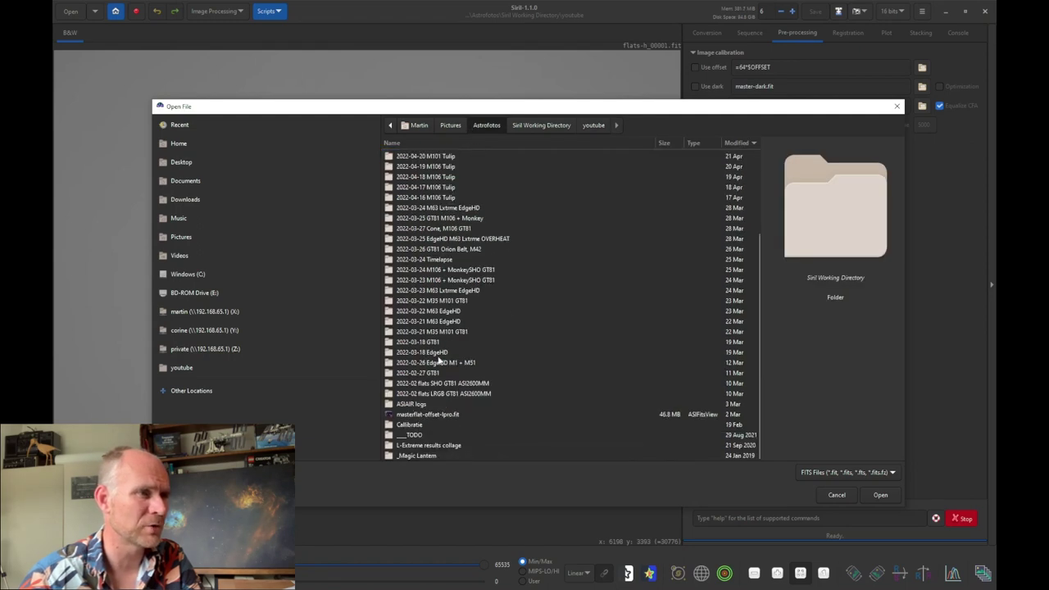
scroll(429, 401, up, 1)
scroll(427, 410, down, 1)
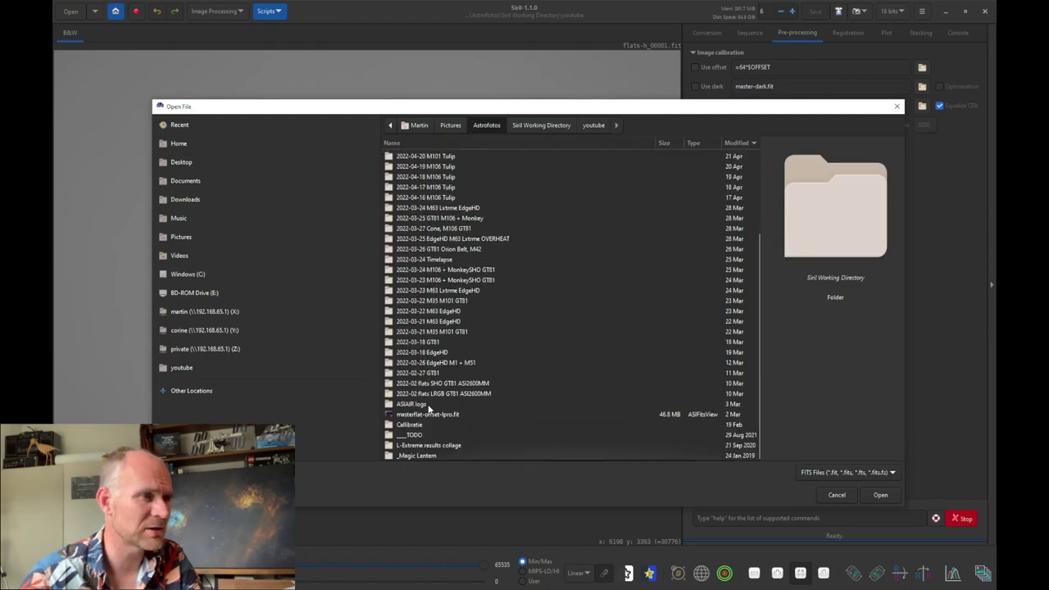
double_click(411, 427)
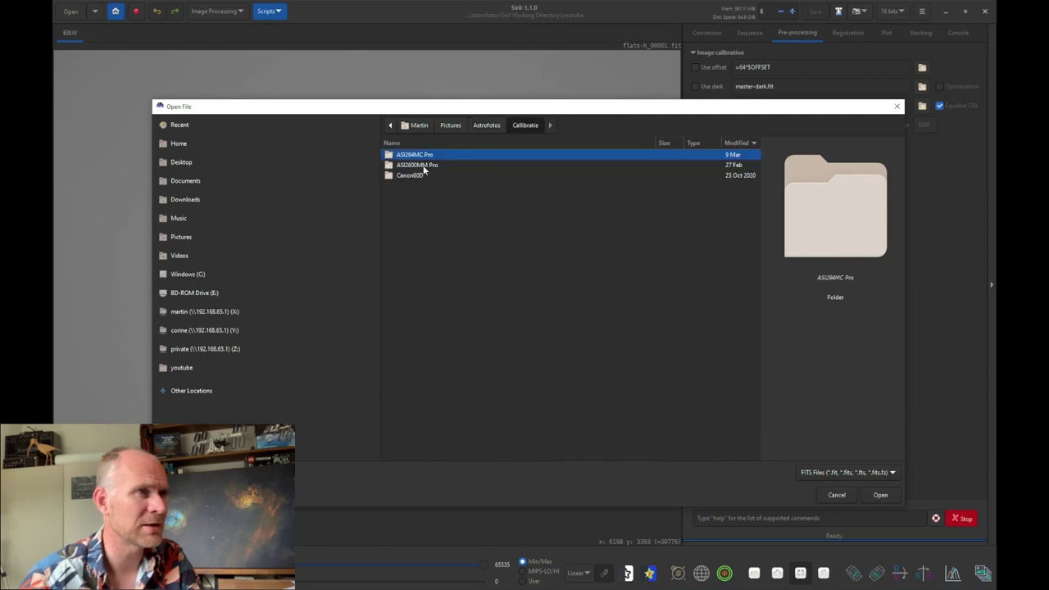
double_click(404, 166)
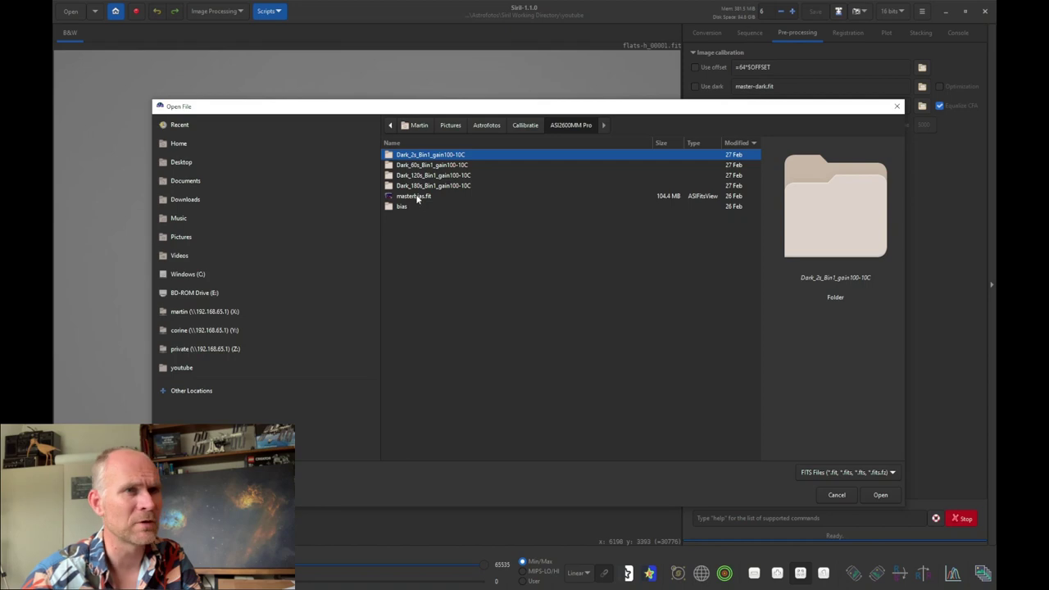
click(418, 197)
Apply masterbias.fit as offset and calibrate the 30 H flats into pp_flats-h.
click(879, 495)
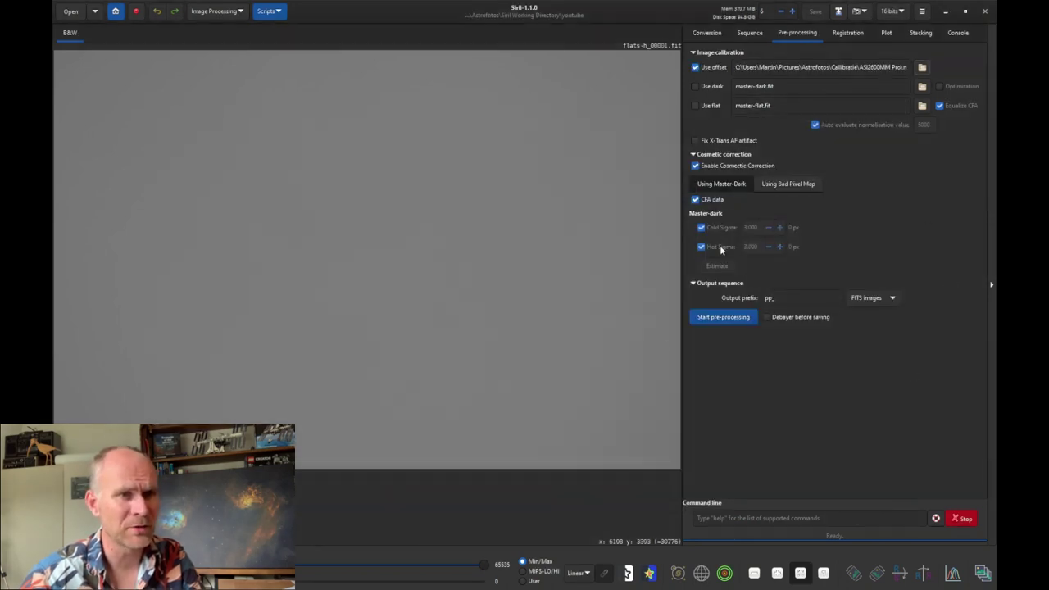
click(721, 322)
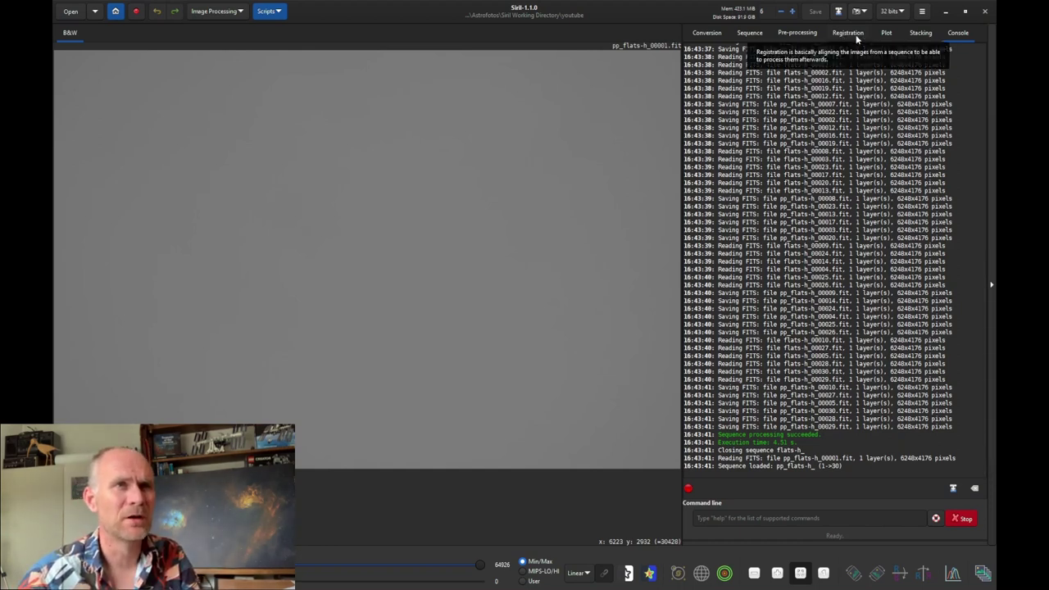
click(887, 34)
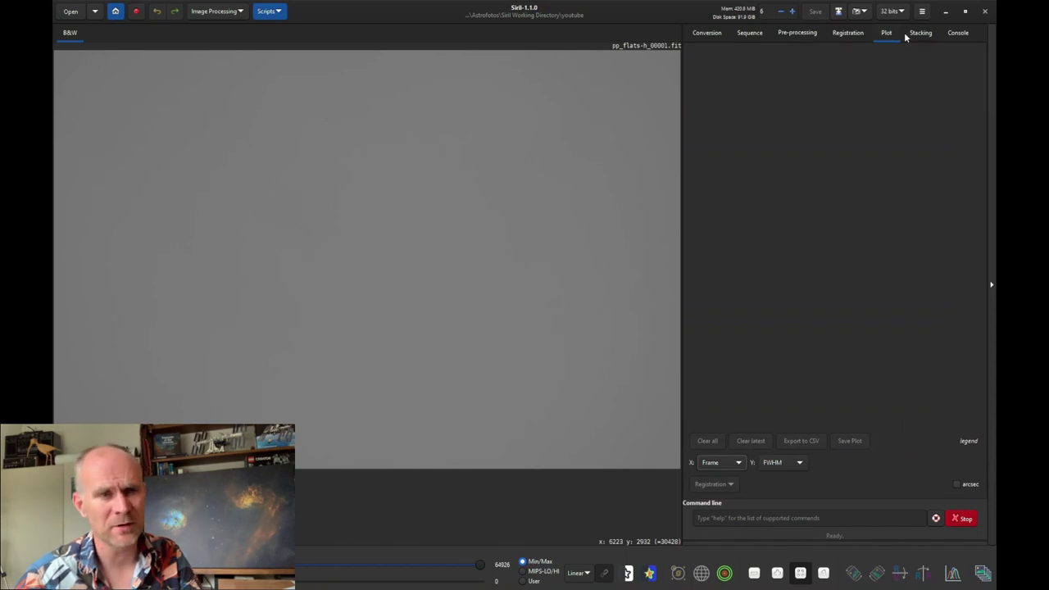
Stack the 30 calibrated H-alpha flats using Multiplicative normalisation, producing pp_flats-h_stacked.fit.
click(923, 33)
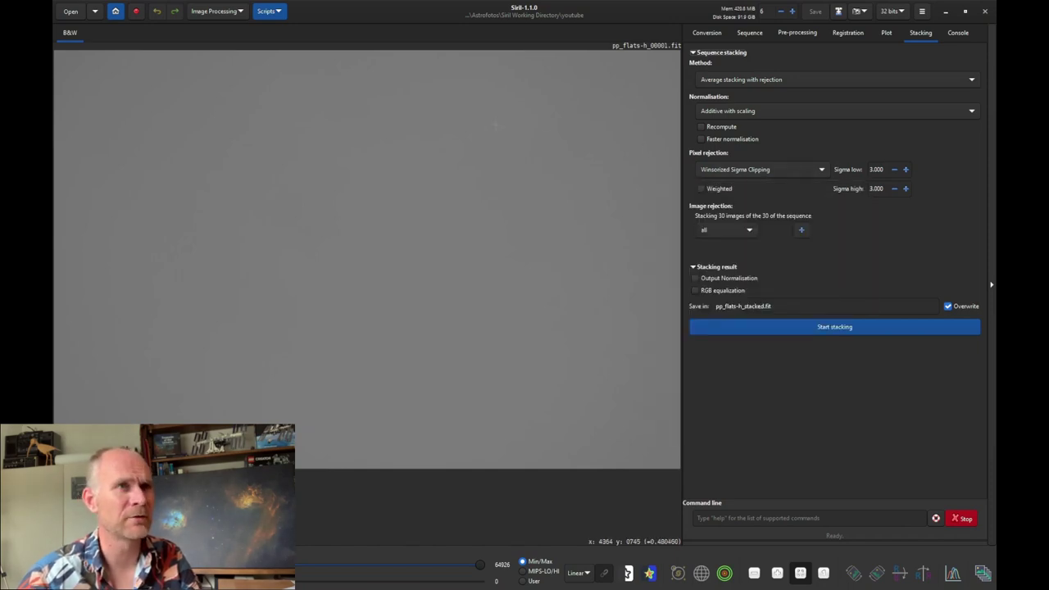
click(726, 111)
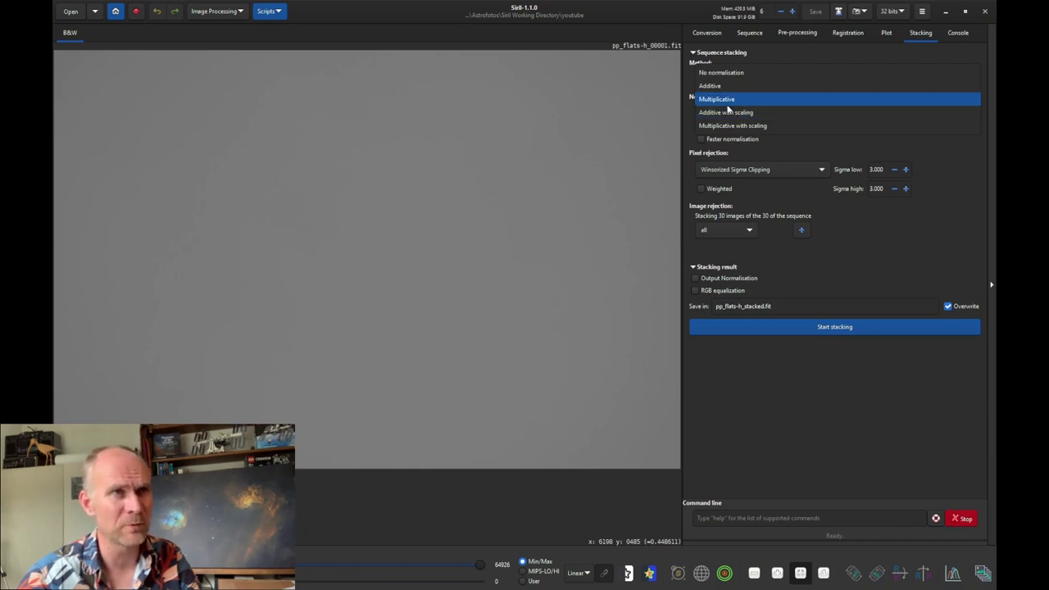
click(727, 102)
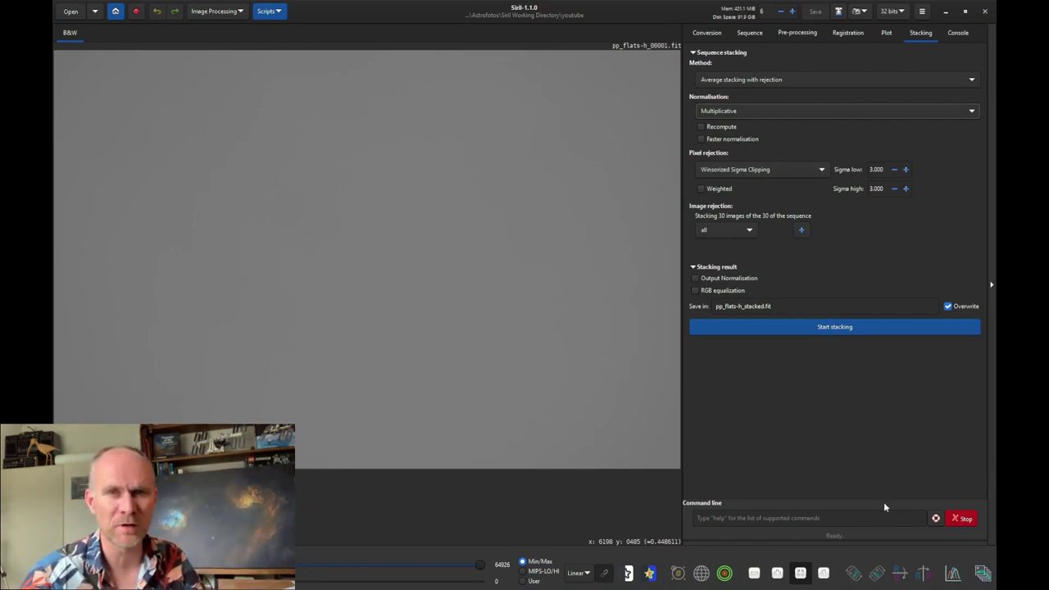
click(805, 325)
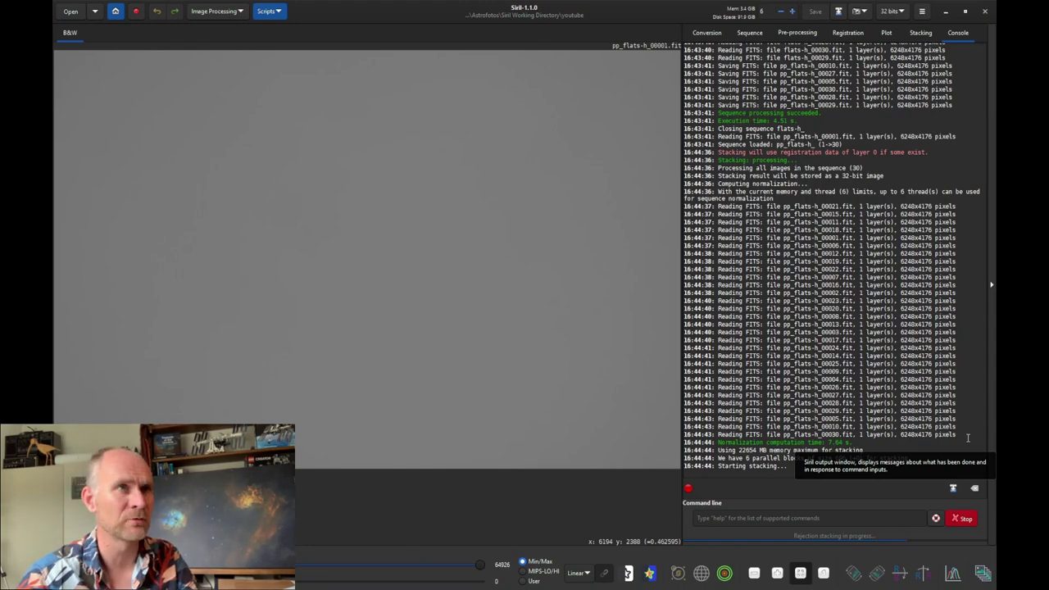
click(709, 32)
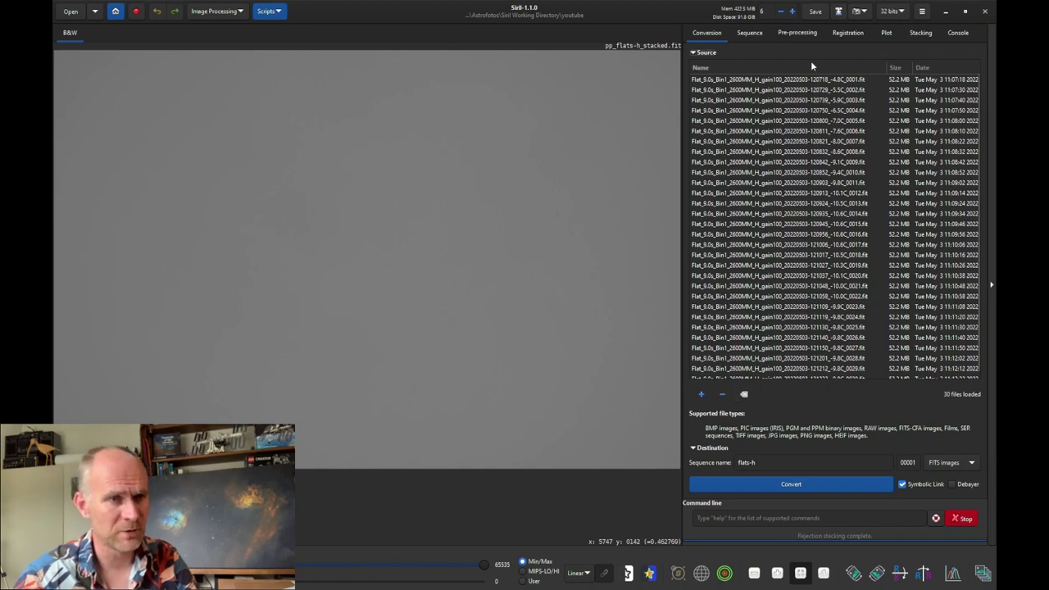
Clear the source list and select all S-II flats in the 2022-06-02 FLATS SO folder.
click(744, 395)
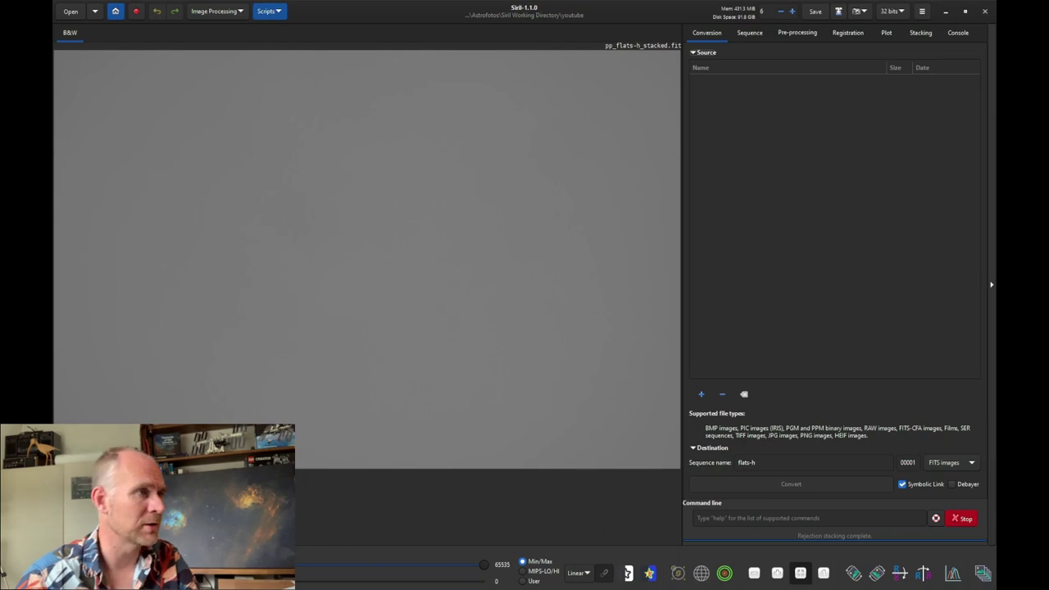
key(alt+Tab)
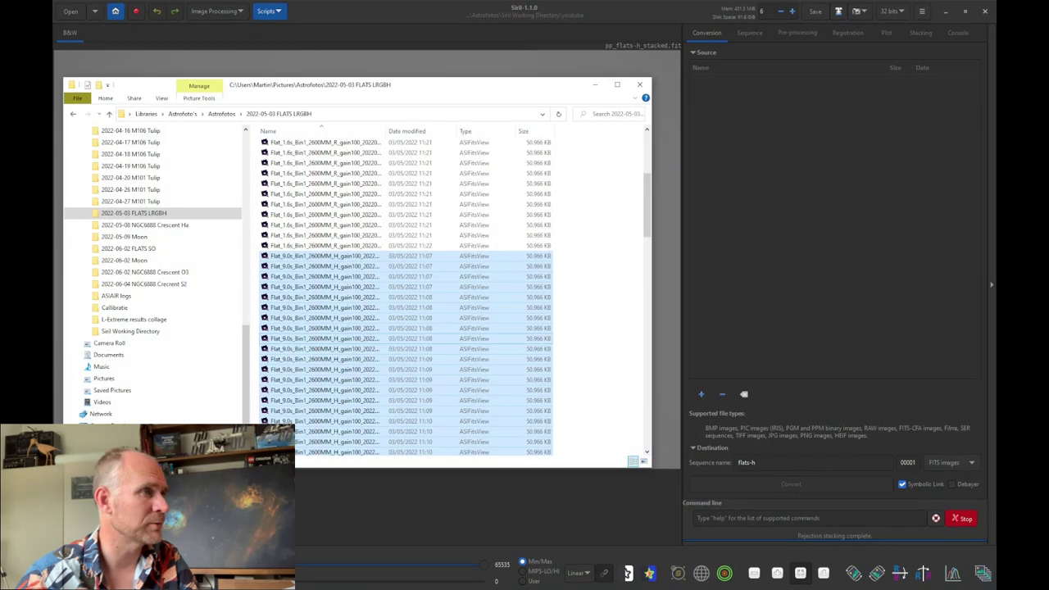
click(143, 285)
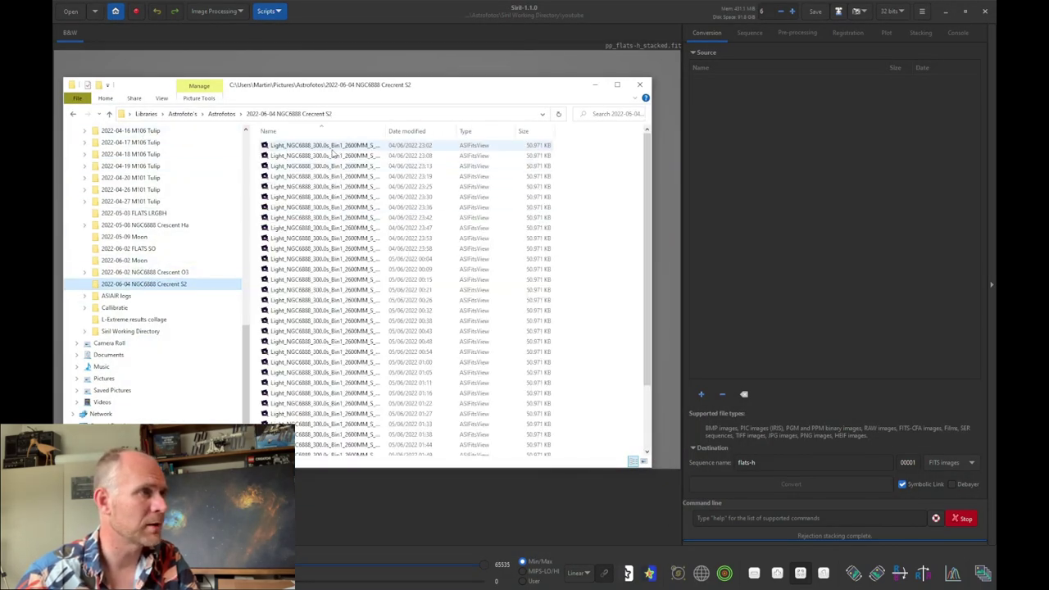
click(130, 249)
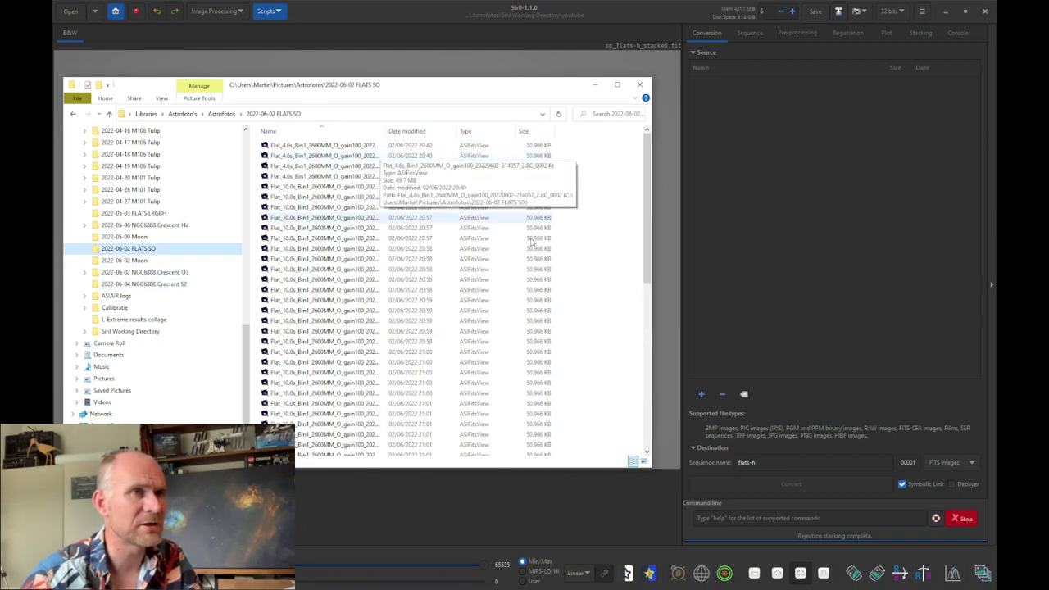
drag(647, 180, 647, 367)
click(336, 452)
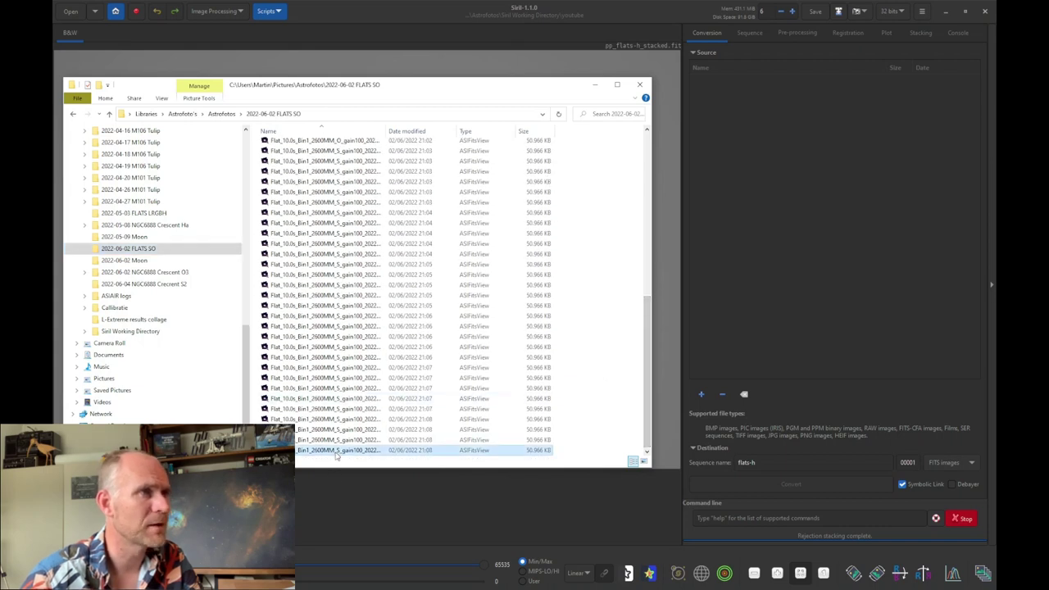
scroll(361, 229, up, 2)
shift+click(350, 206)
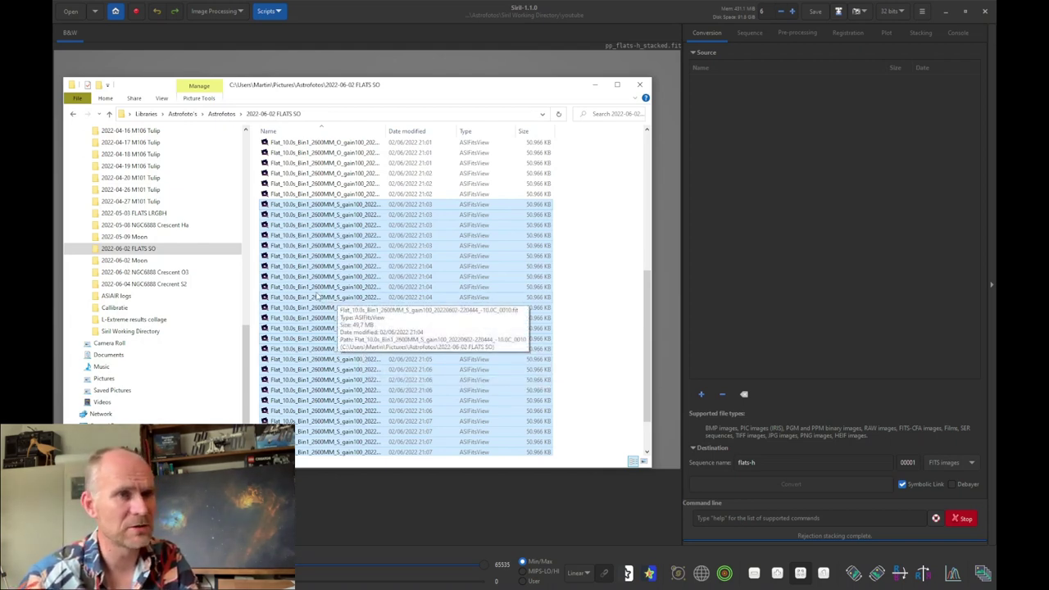
Add the 30 S-II flats to Siril and convert them into the flats-s sequence.
drag(316, 297, 823, 234)
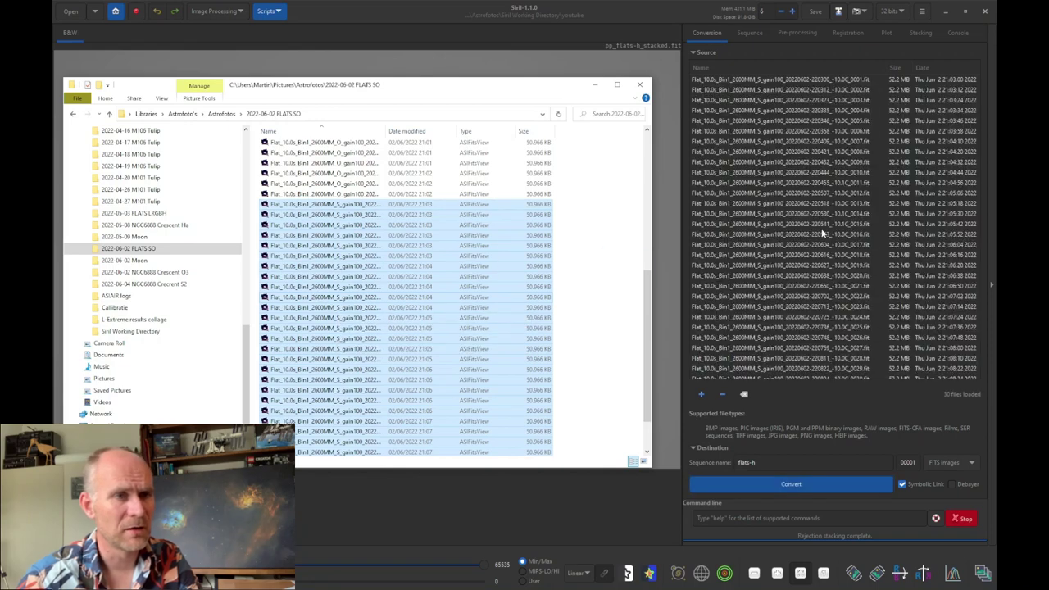
click(767, 467)
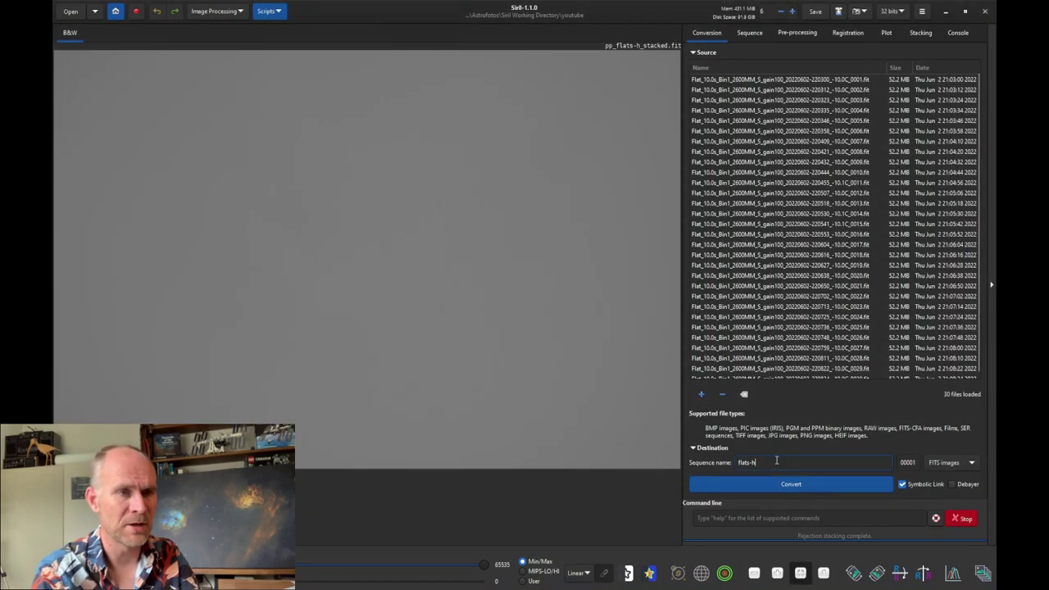
key(BackSpace)
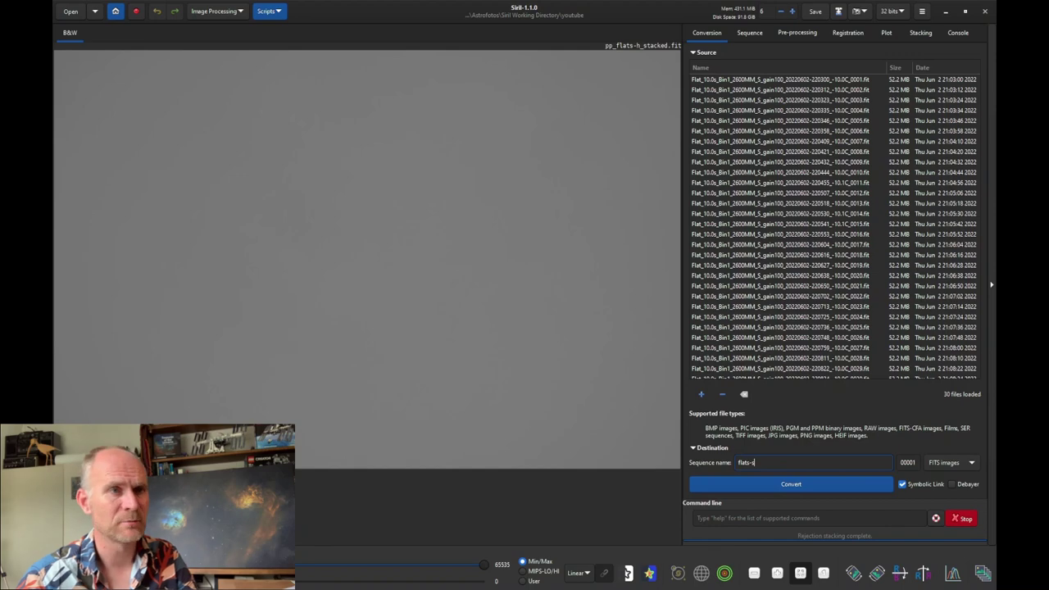
text(s)
click(790, 485)
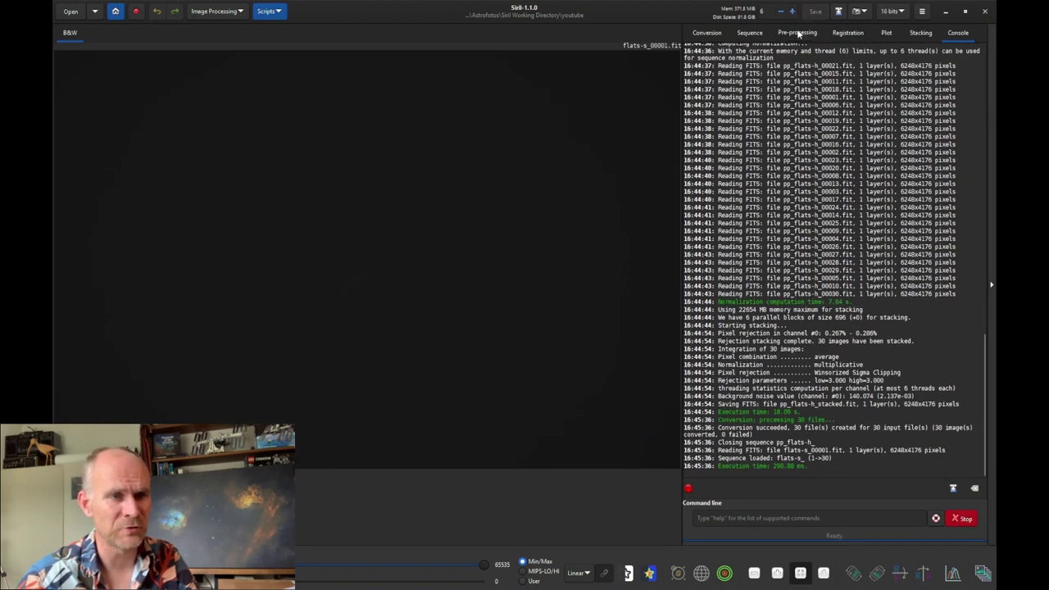
Calibrate the converted flats in the Pre-processing tab.
click(798, 33)
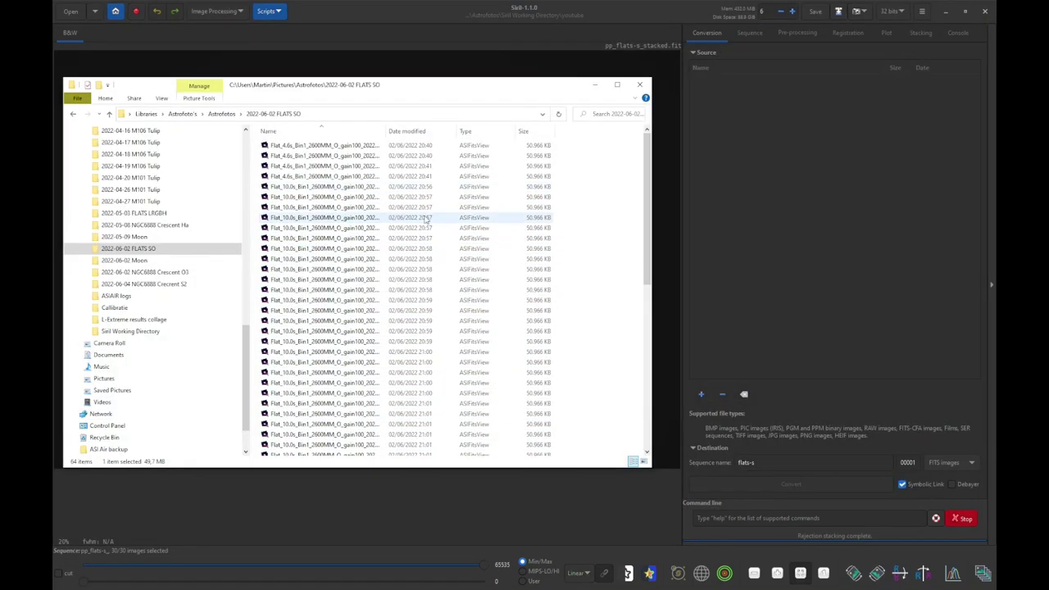
drag(822, 187, 822, 197)
click(734, 316)
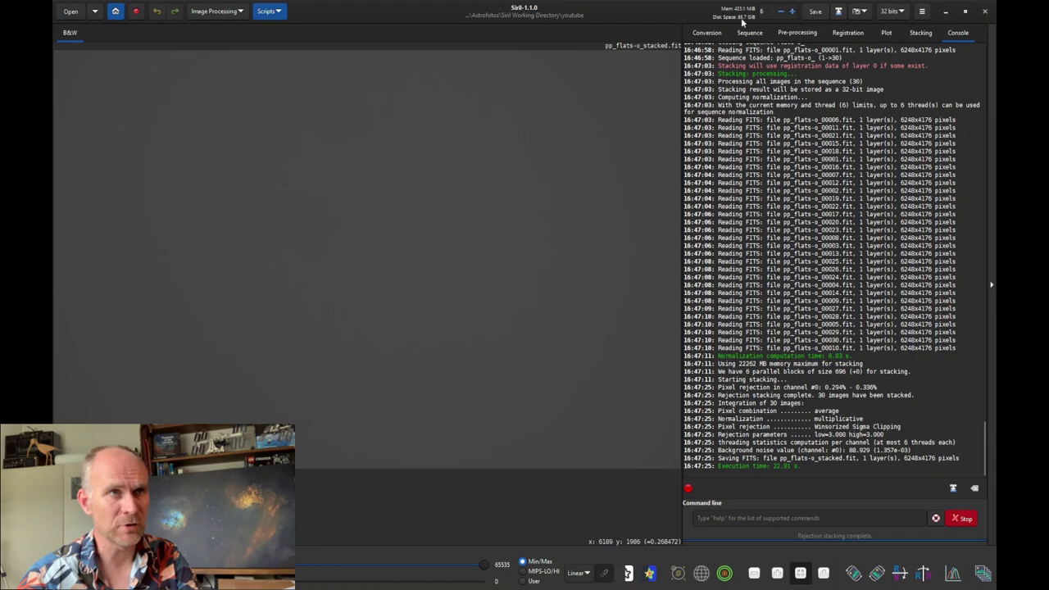
click(706, 33)
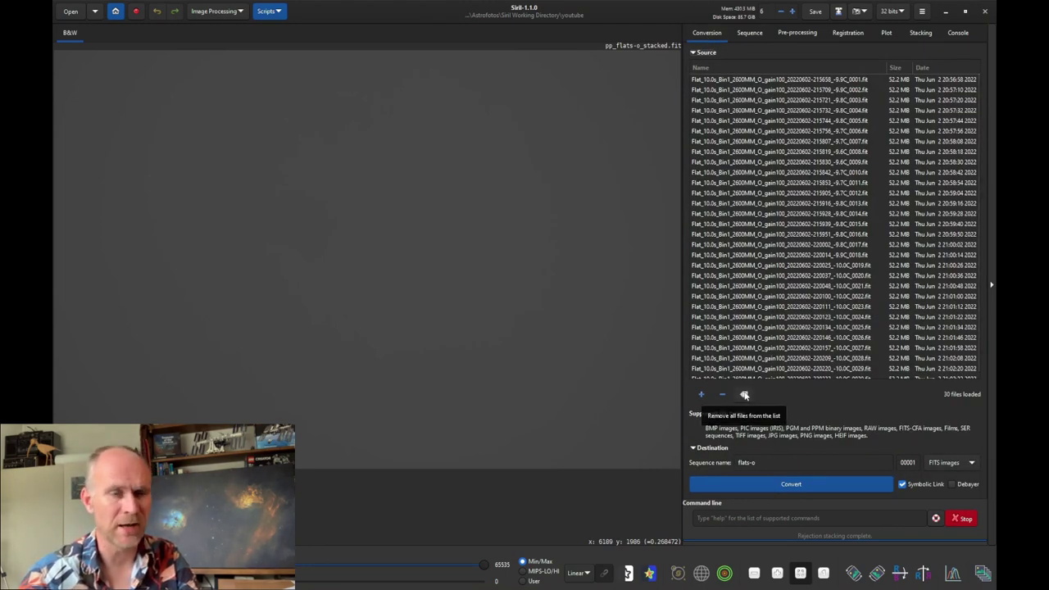
Replace the source list with all H-alpha light frames from the 2022-05-08 NGC6888 Crescent Ha lights folder.
click(744, 395)
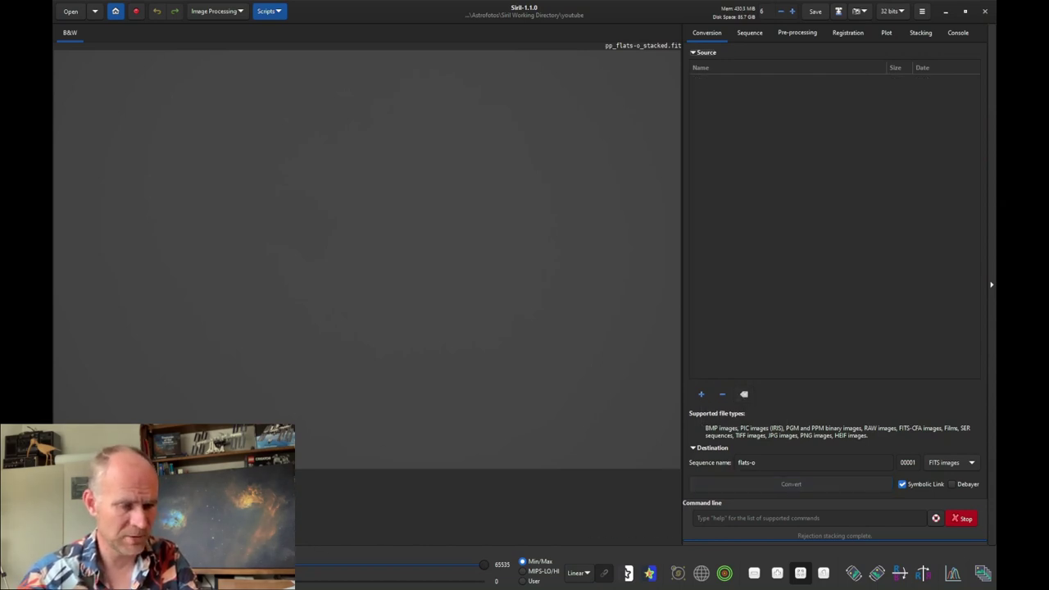
key(alt+Tab)
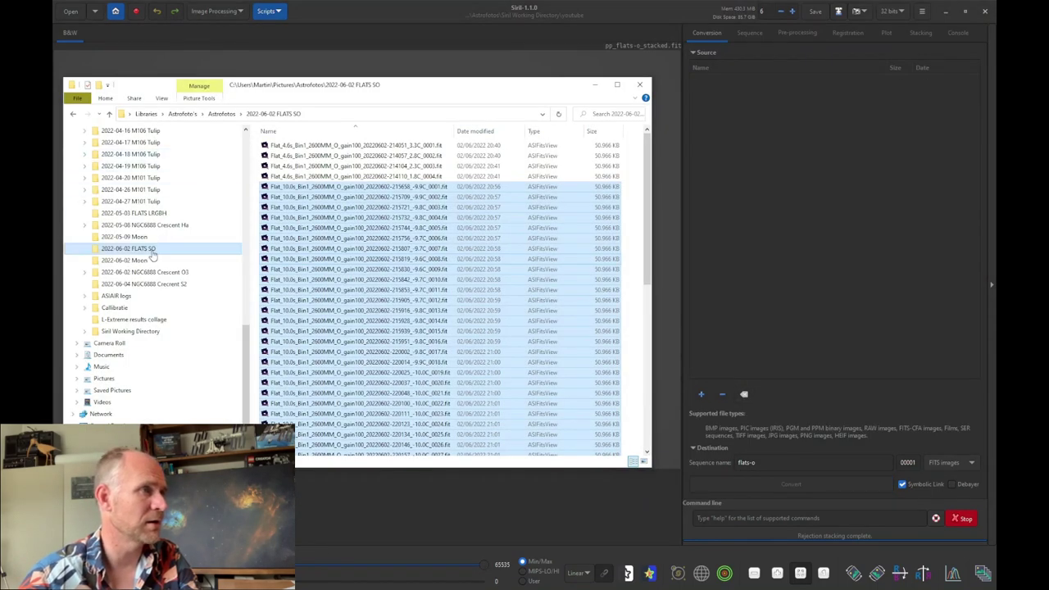
click(139, 227)
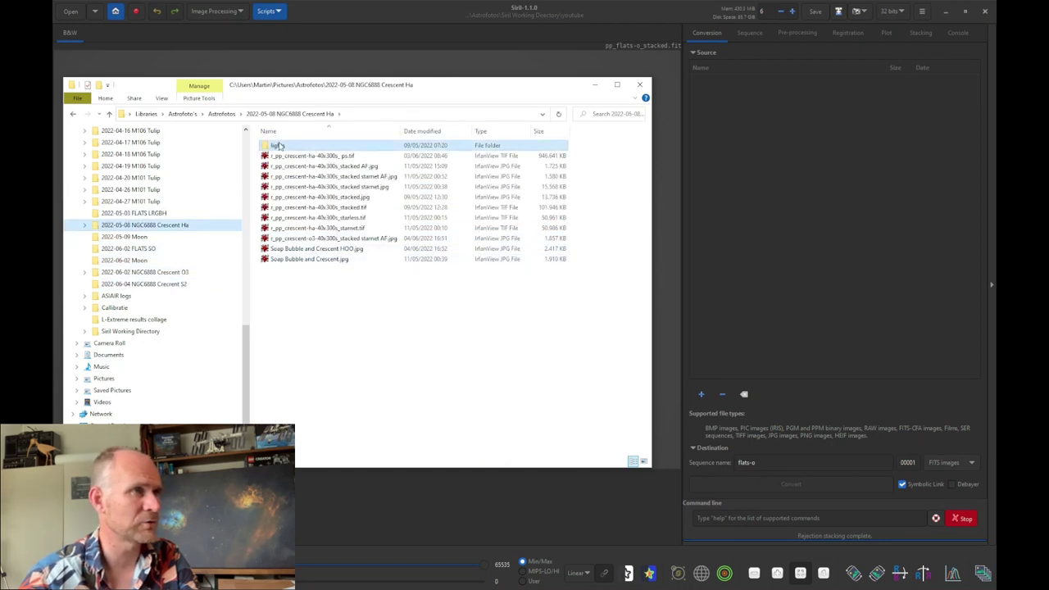
double_click(279, 145)
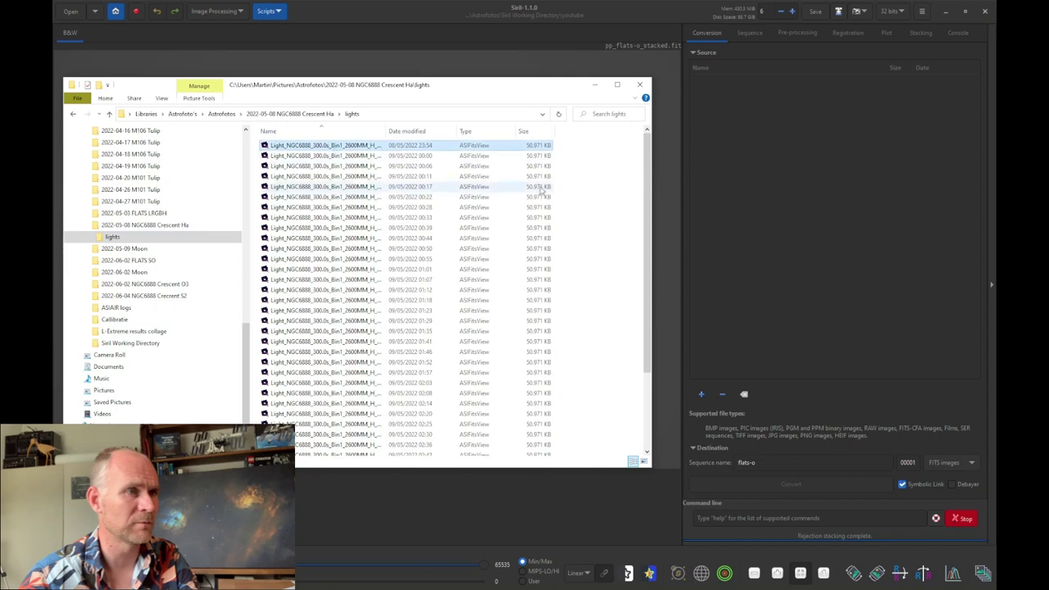
scroll(385, 283, down, 3)
shift+click(361, 451)
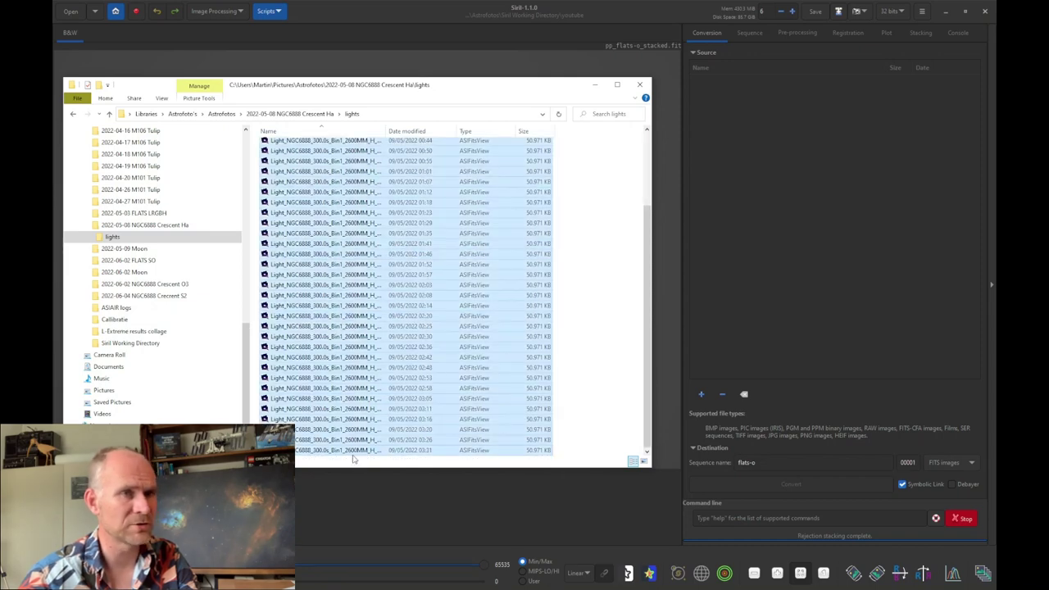
drag(353, 456, 785, 308)
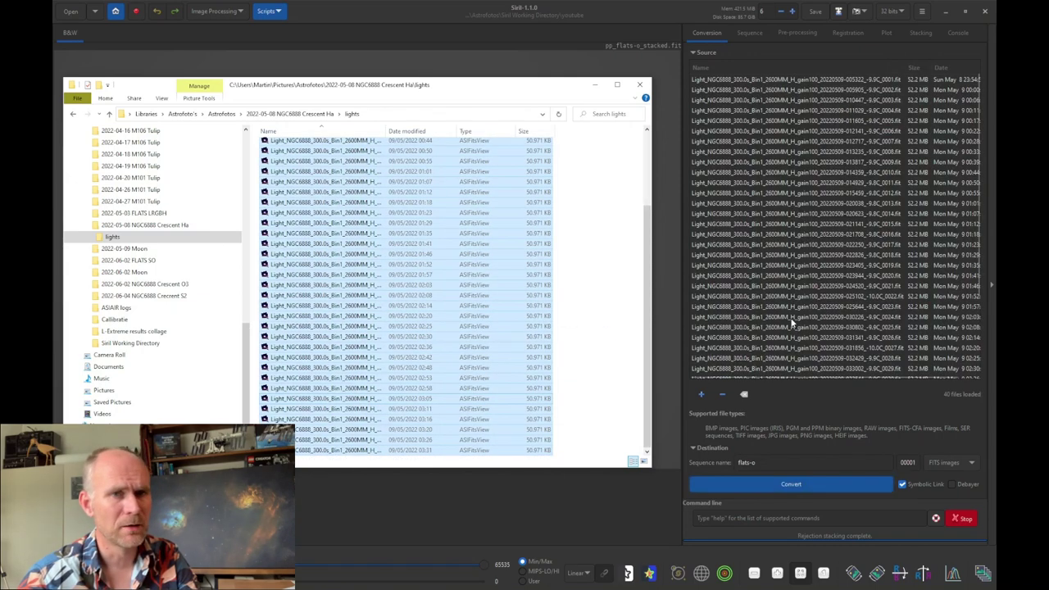
Rename the sequence to ngc6888-40x300s-h and convert the light frames.
click(777, 462)
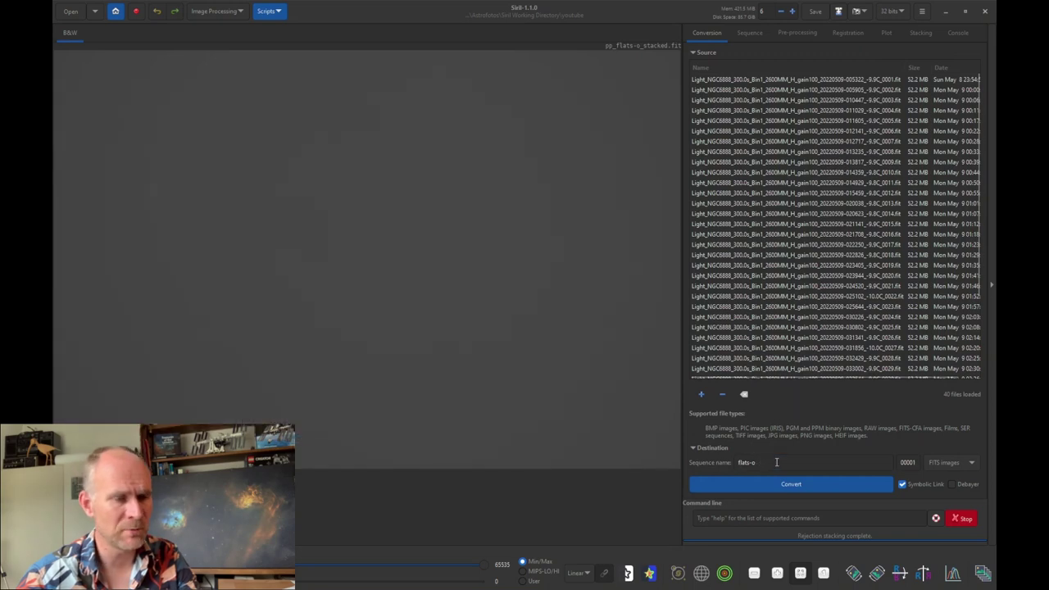
drag(776, 461, 713, 464)
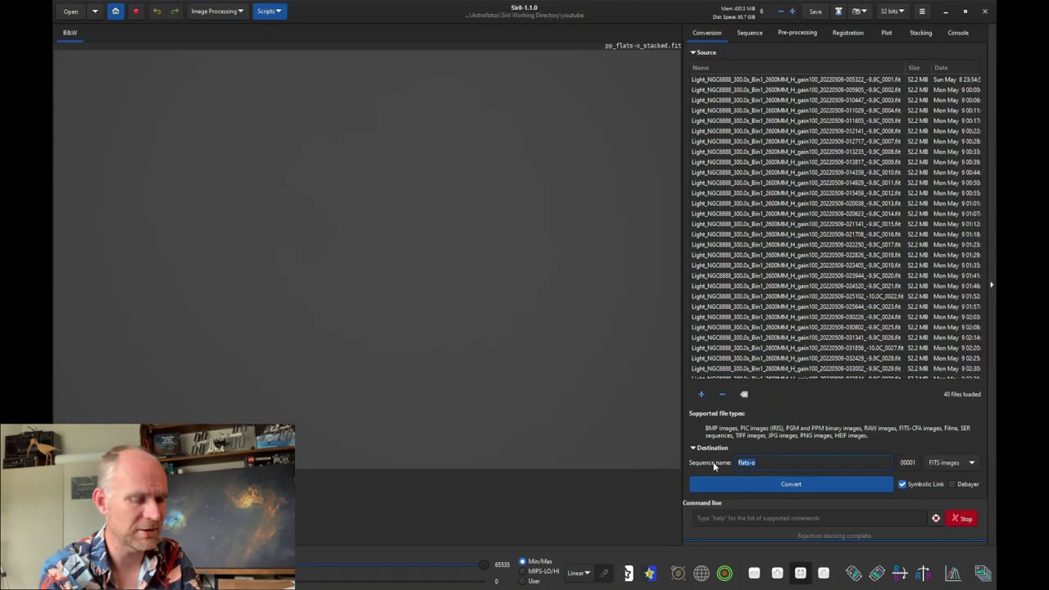
text(l)
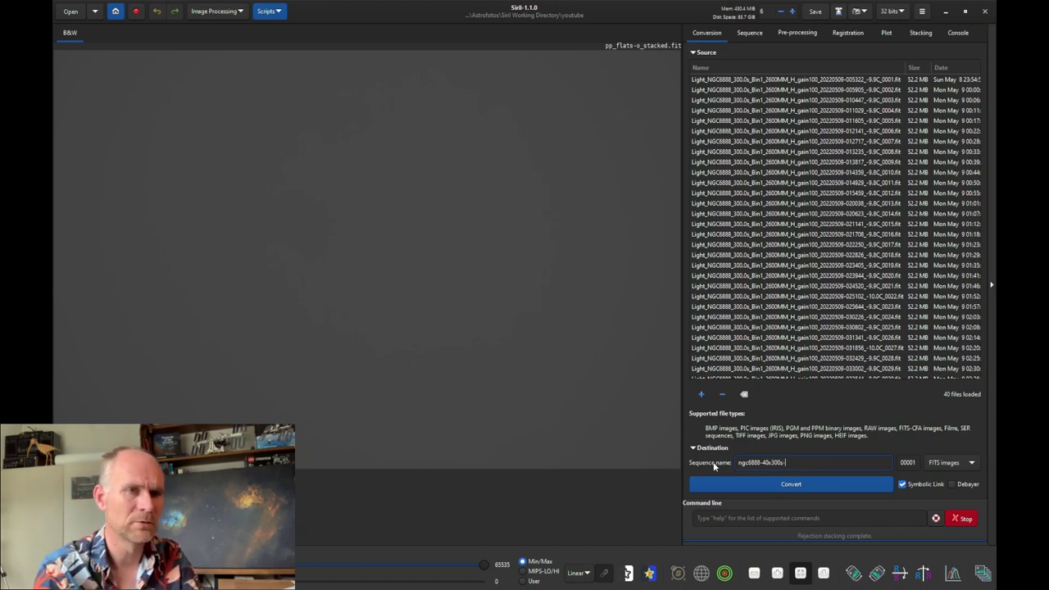
text(ha)
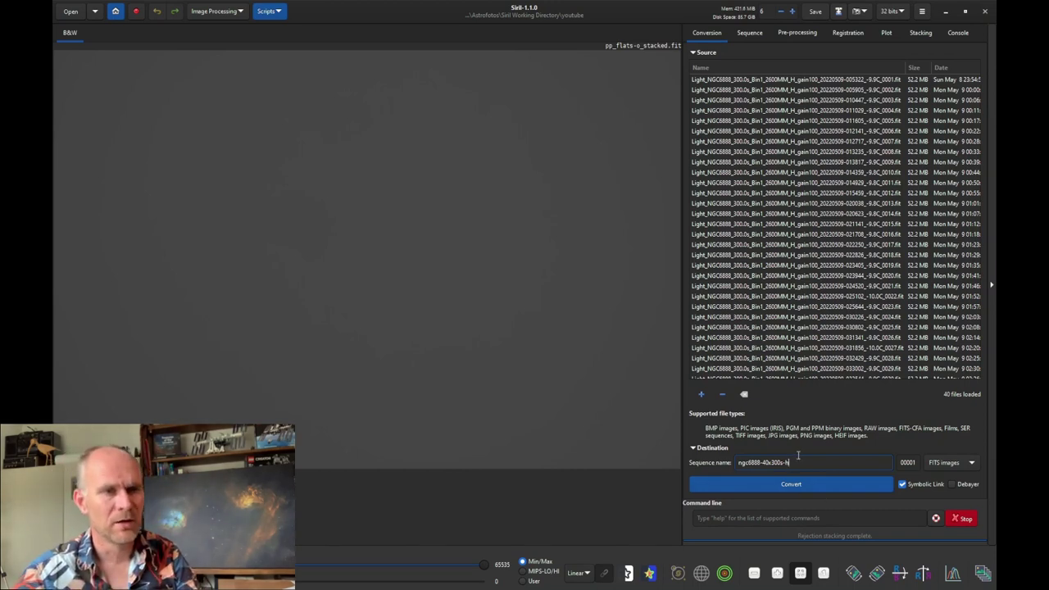
click(796, 486)
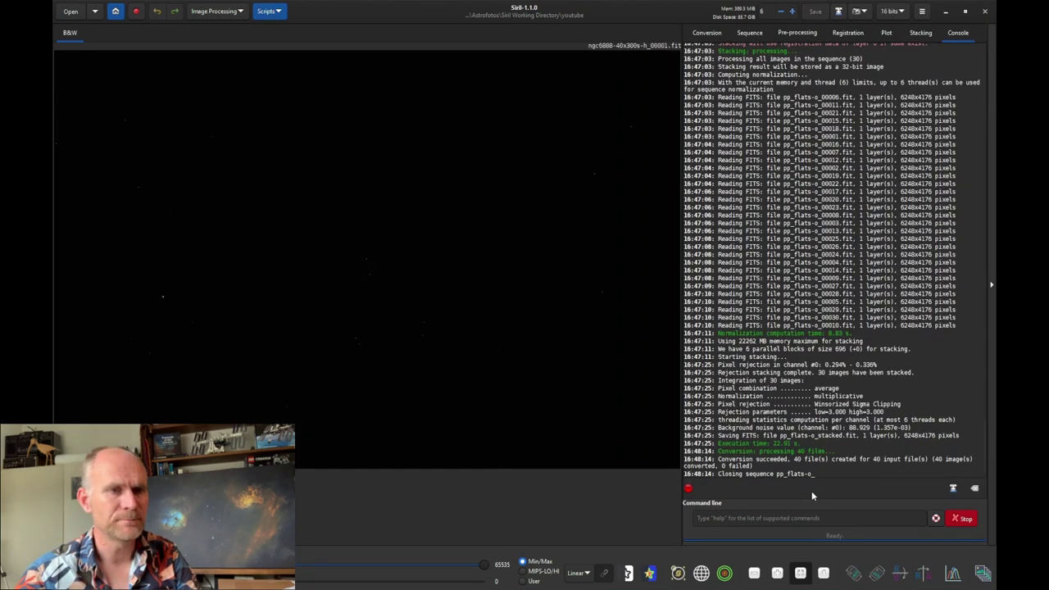
Choose pp_flats-h_stacked.fit as the master flat for calibrating the H-alpha lights.
click(795, 33)
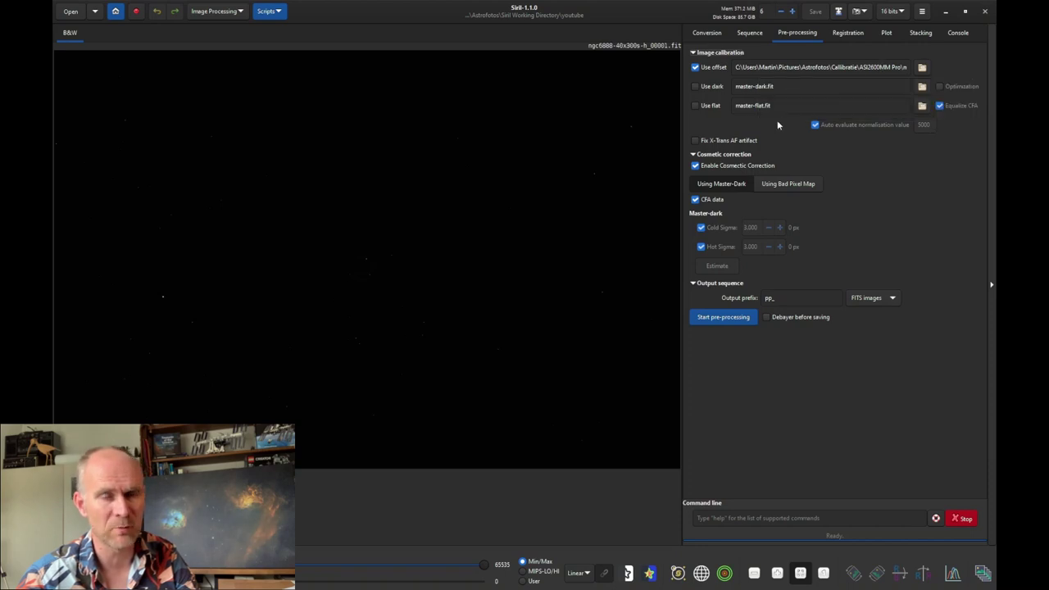
click(922, 105)
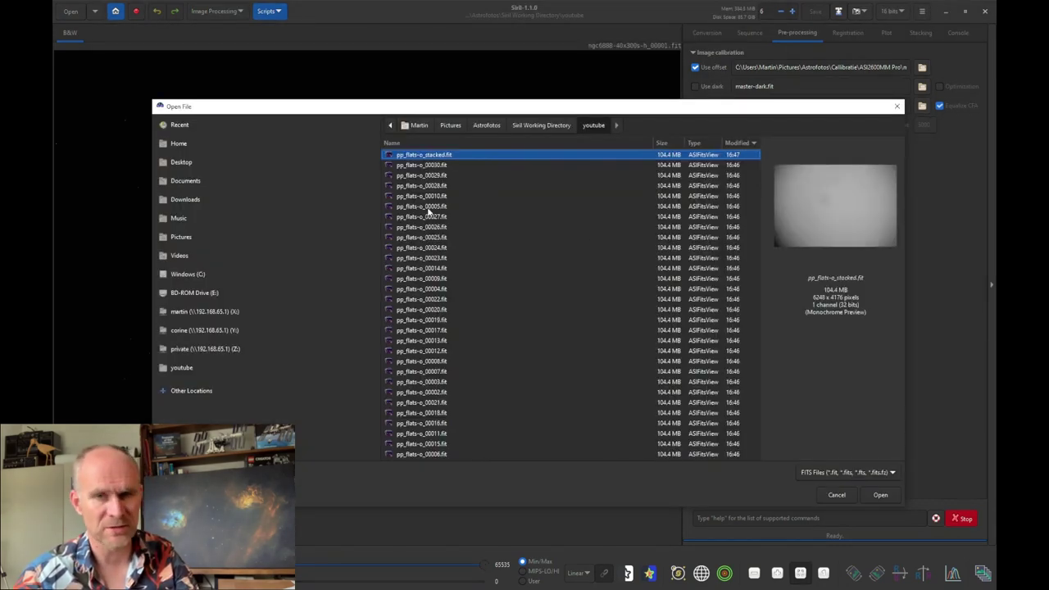
text(sta)
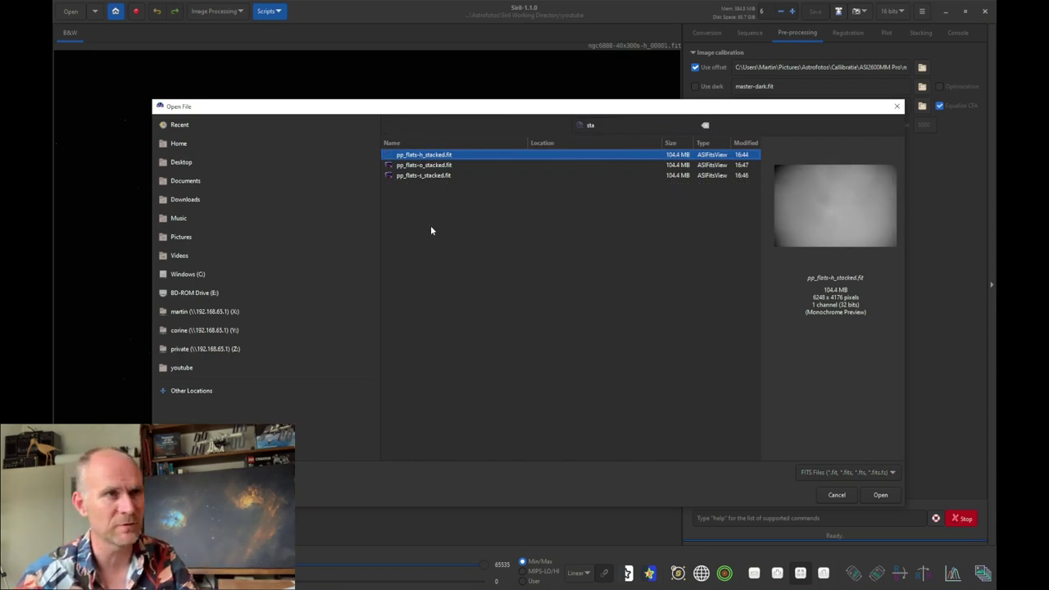
double_click(418, 156)
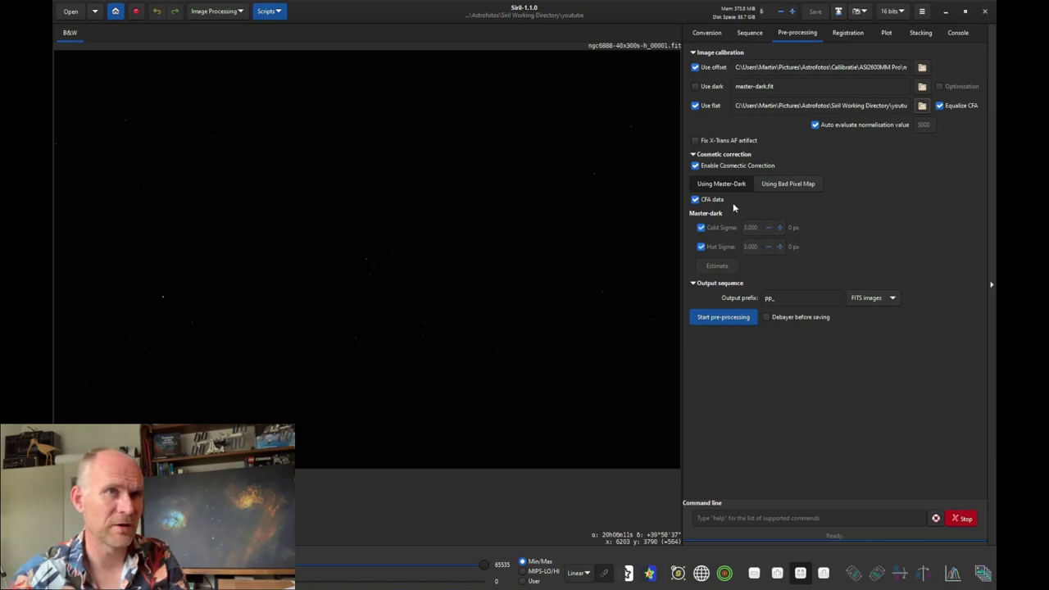
Calibrate the 40 H-alpha lights into pp_ngc6888-40x300s-h_ and switch the display to AutoStretch.
click(720, 318)
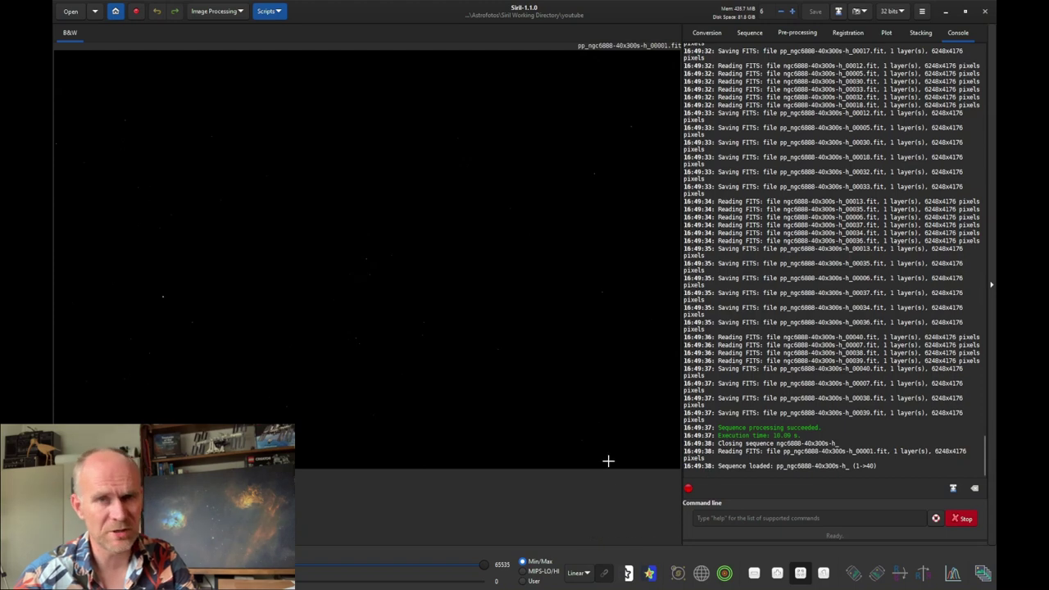
click(576, 572)
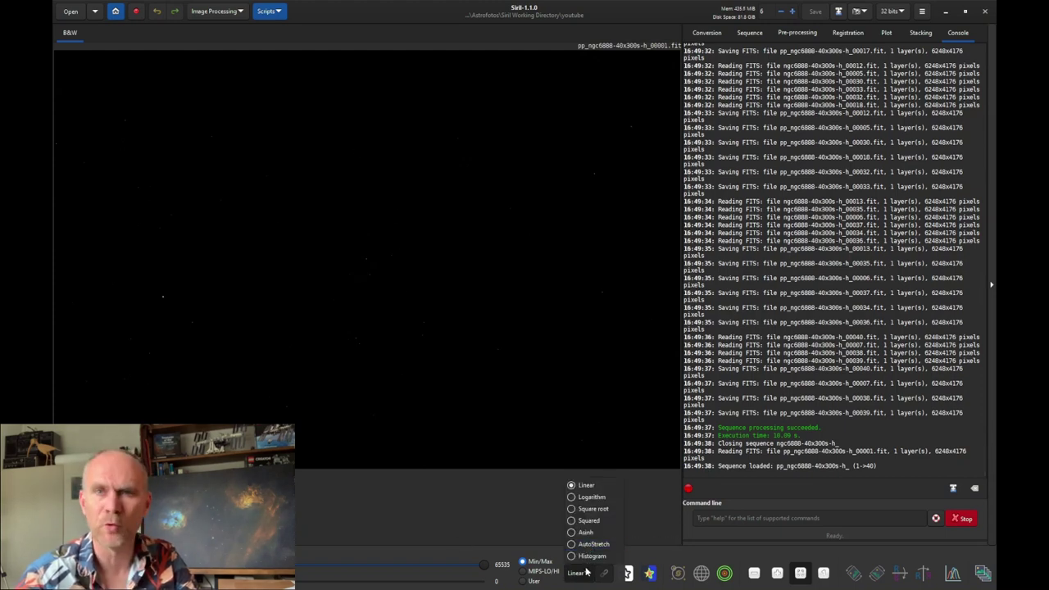
click(590, 545)
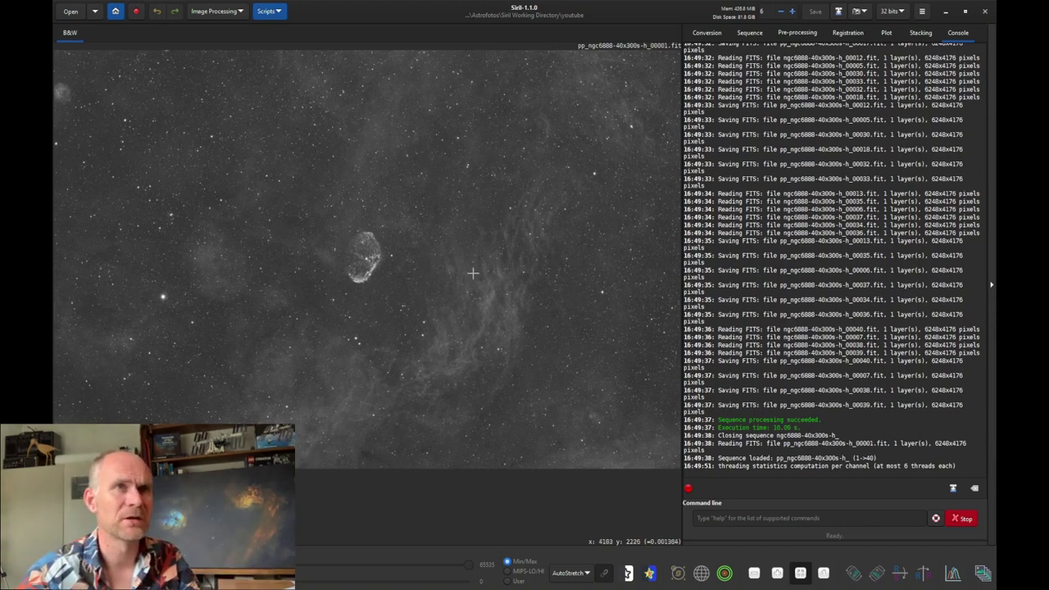
click(835, 37)
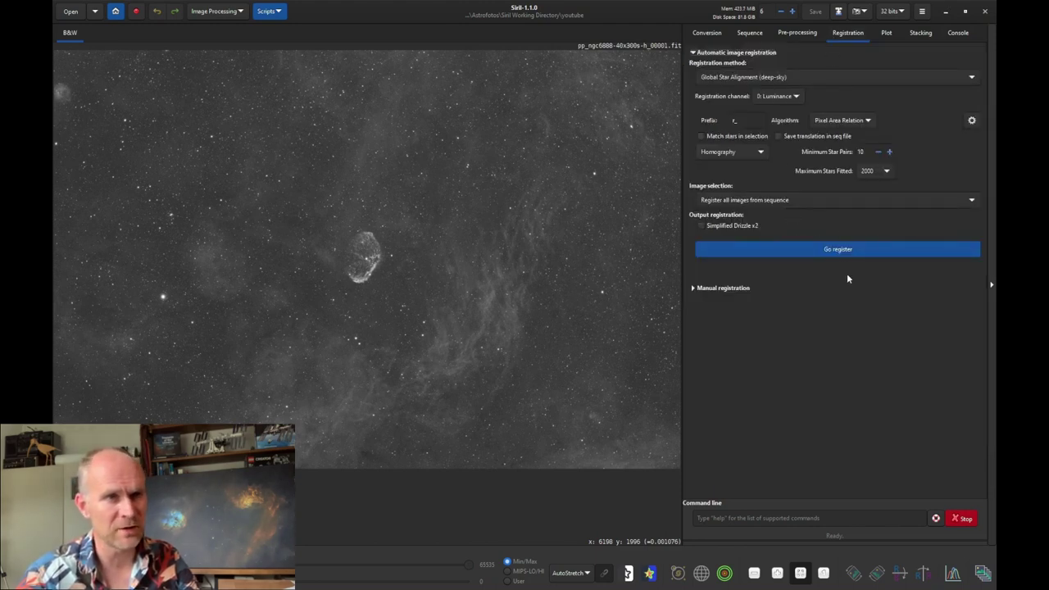
Register the 40 calibrated H-alpha frames with Global Star Alignment and view the FWHM plot.
click(817, 250)
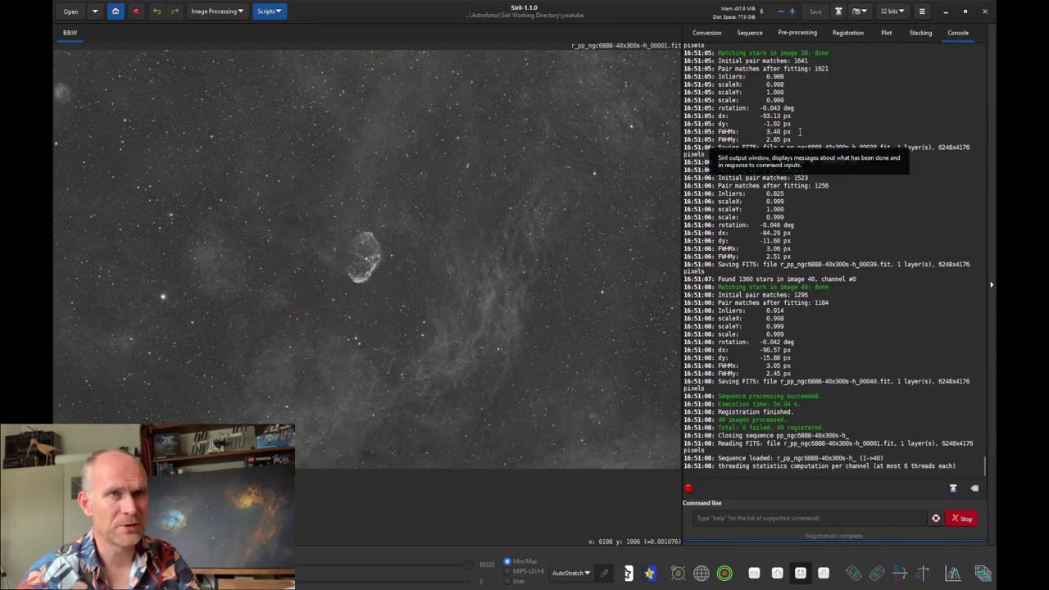
click(892, 36)
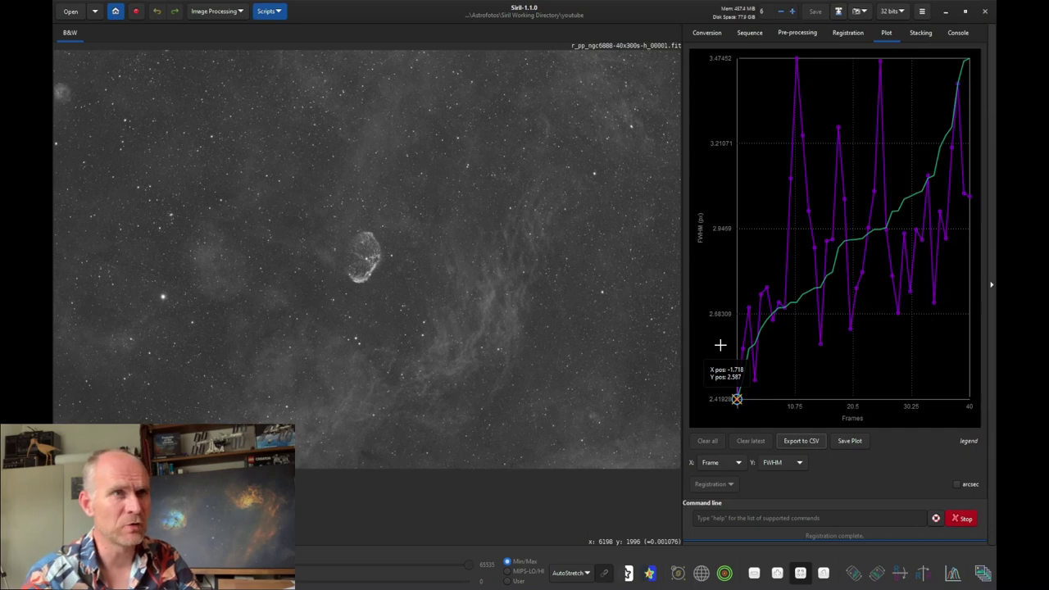
Locate frame 11's low-roundness point in the plot and show it in the frame list.
scroll(782, 462, down, 1)
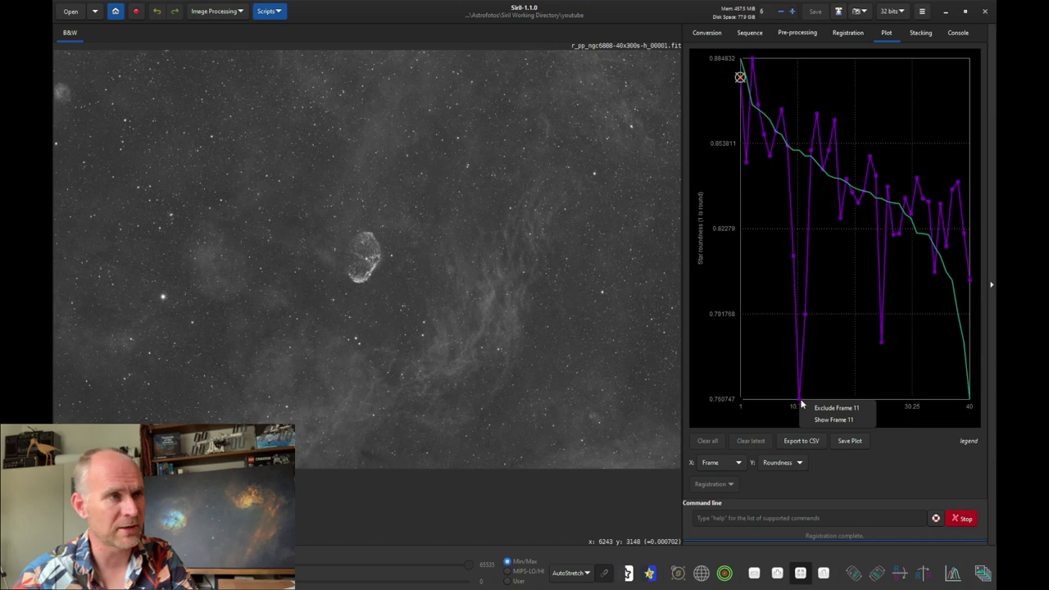
click(799, 399)
click(833, 421)
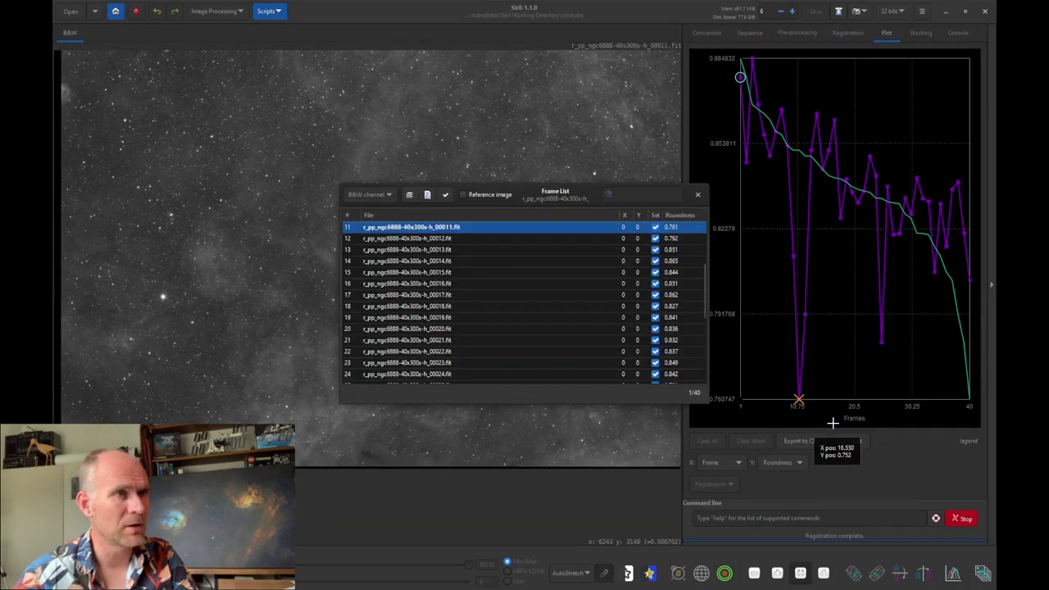
drag(515, 196, 826, 437)
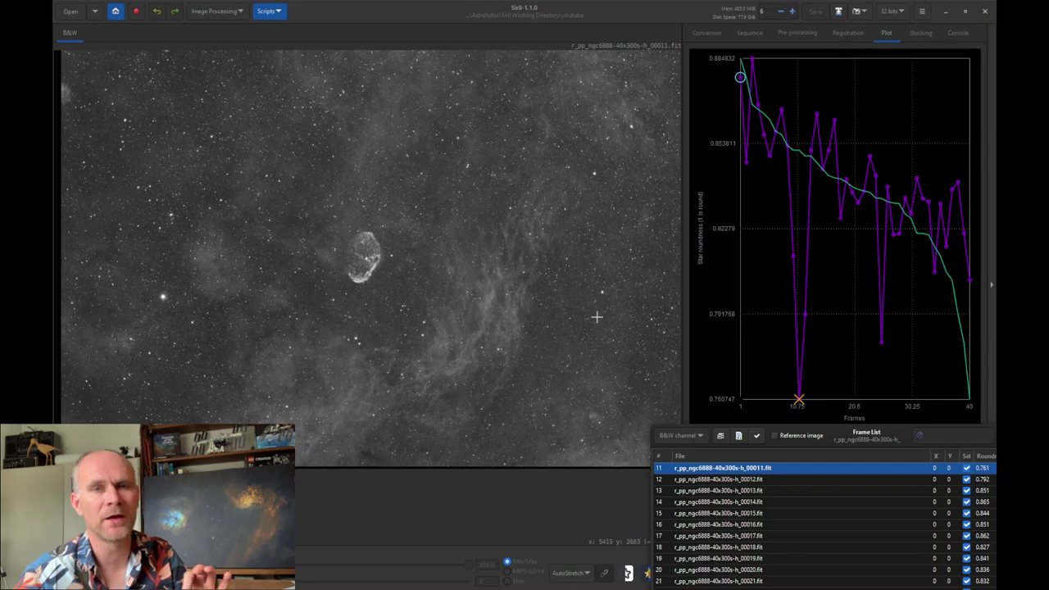
Exclude frames 11, 25 and 12 from the sequence, then close the frame list.
click(799, 400)
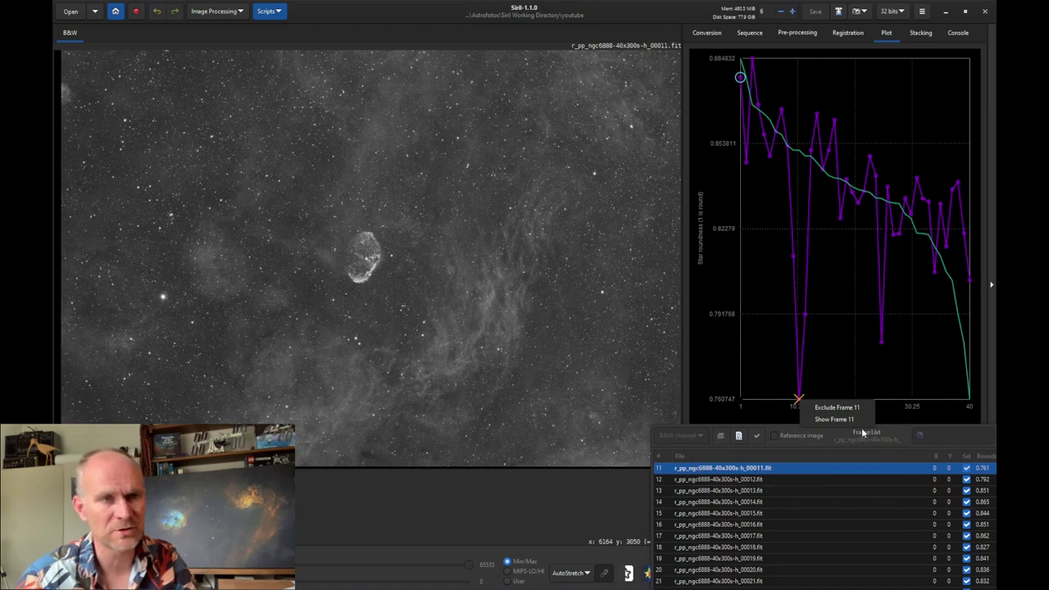
click(836, 409)
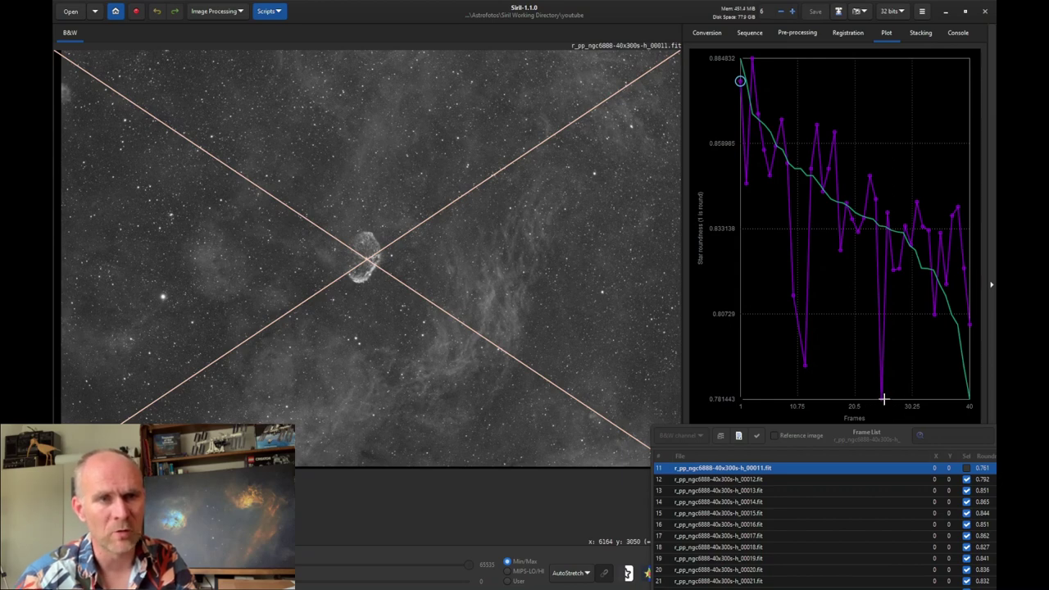
click(882, 400)
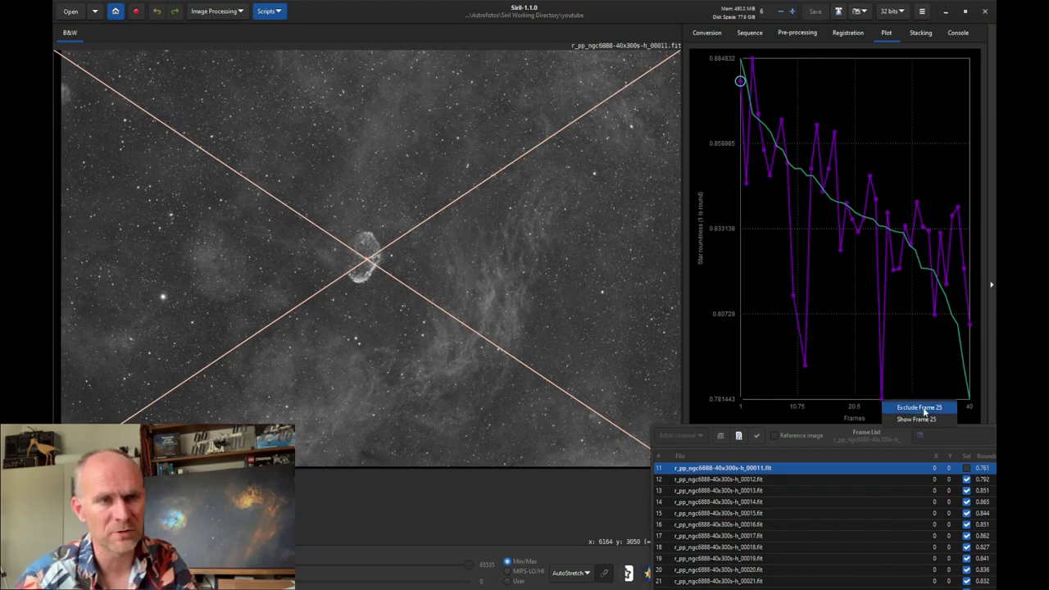
click(920, 408)
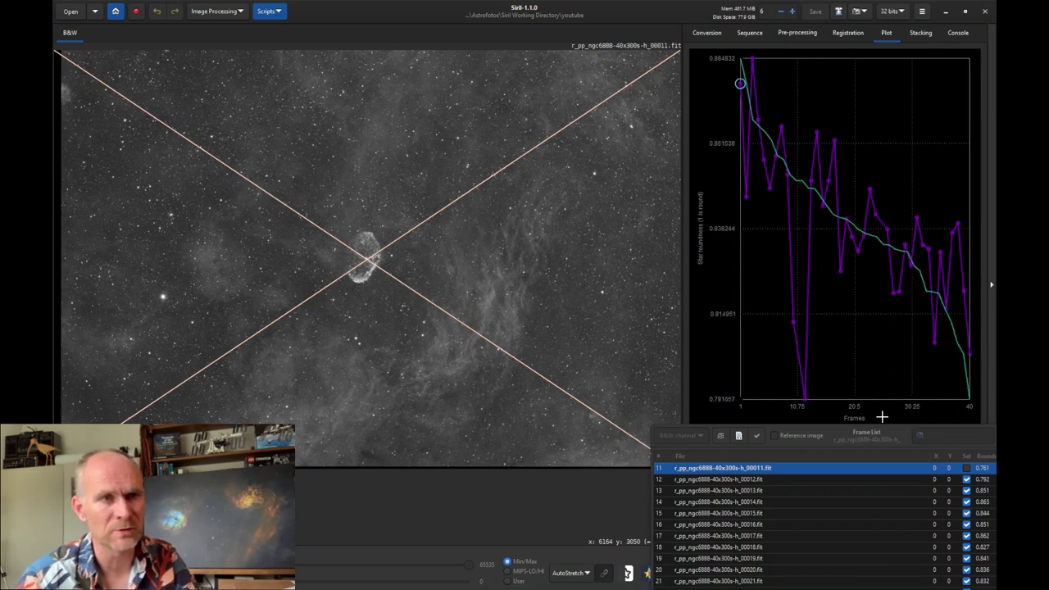
click(806, 398)
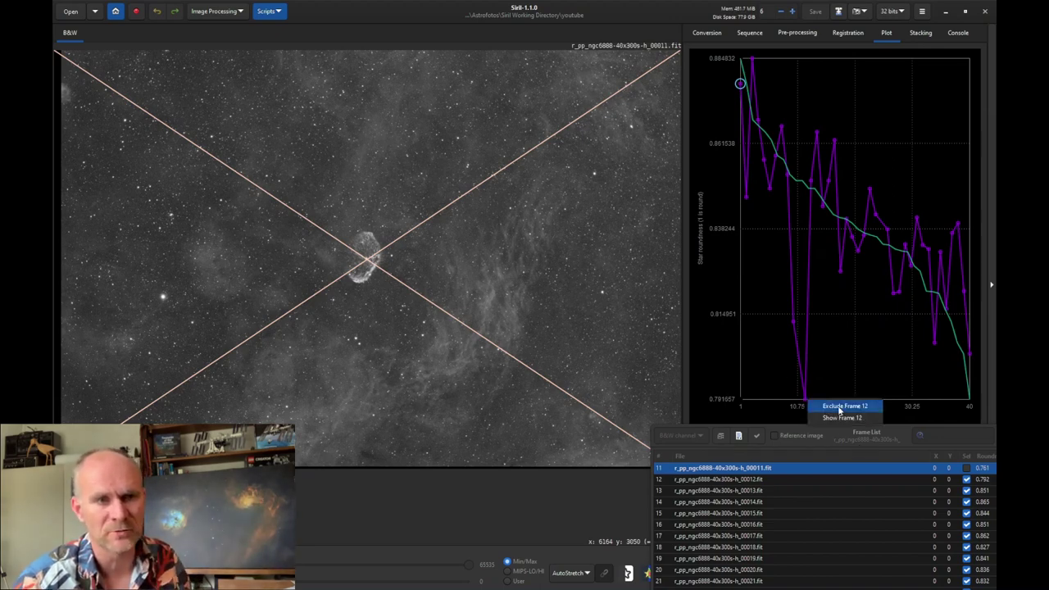
click(831, 407)
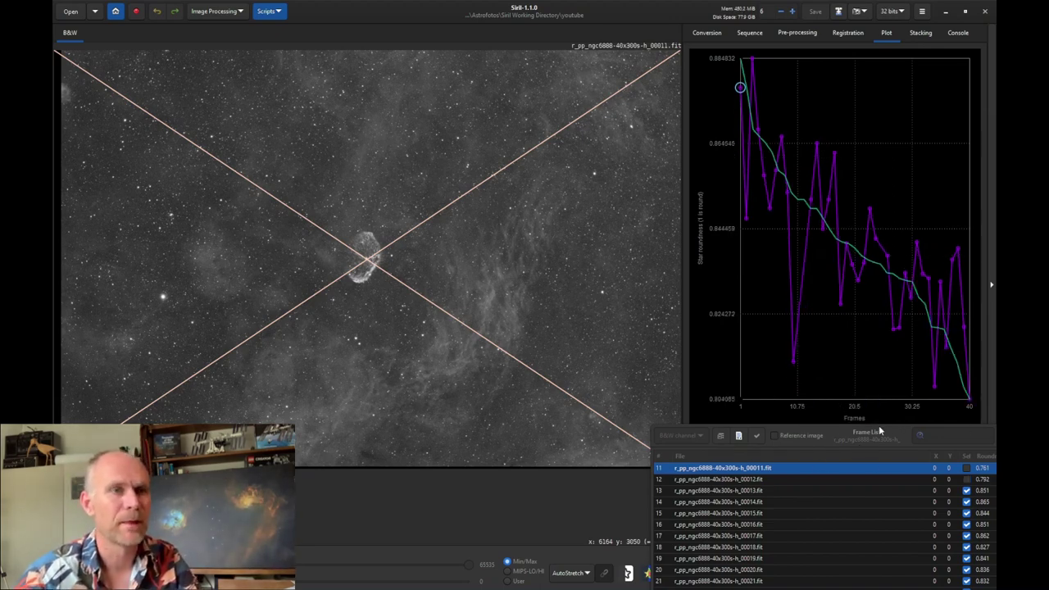
drag(879, 425, 316, 246)
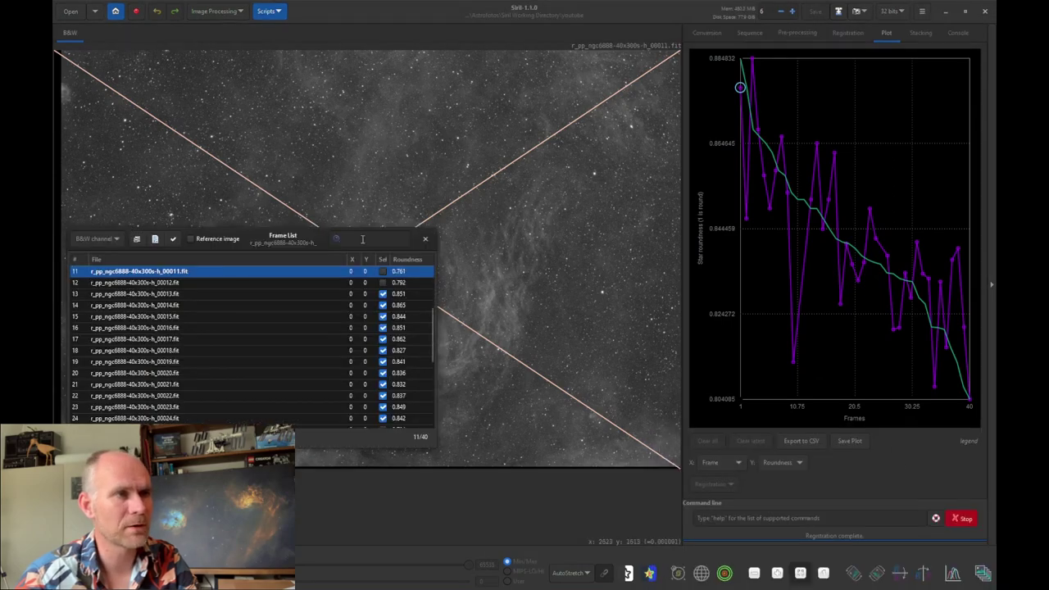
click(425, 238)
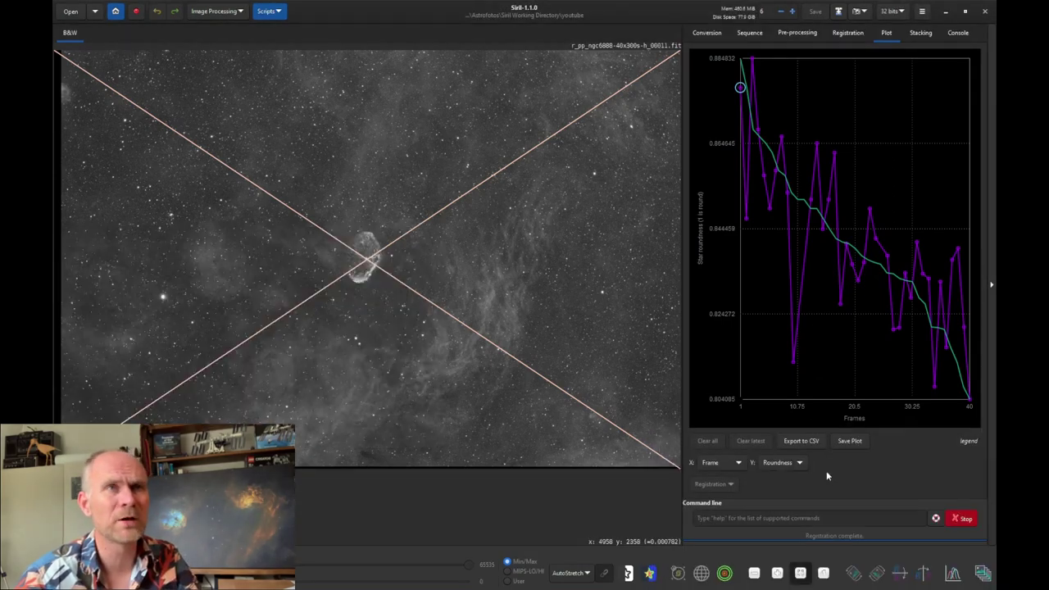
click(920, 36)
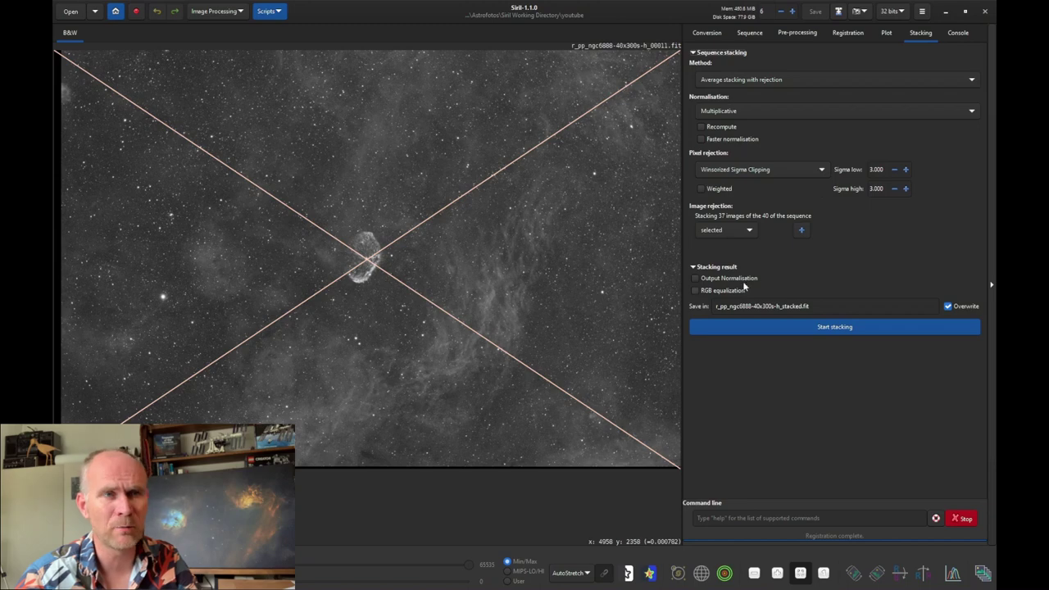
Stack with Additive with scaling normalisation, changing the output name's frame count from 40 to 37.
click(720, 112)
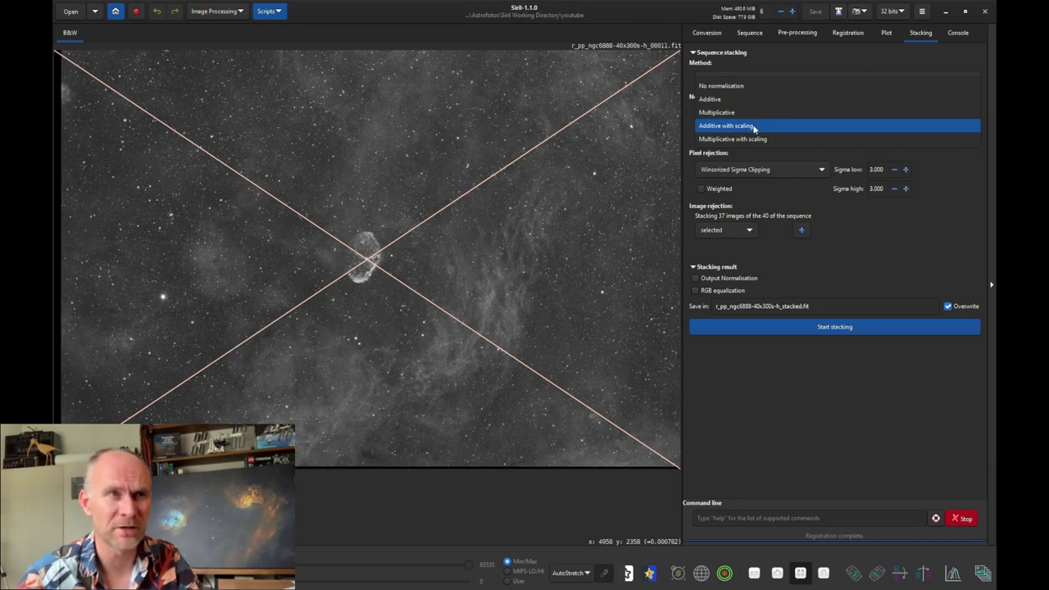
click(755, 128)
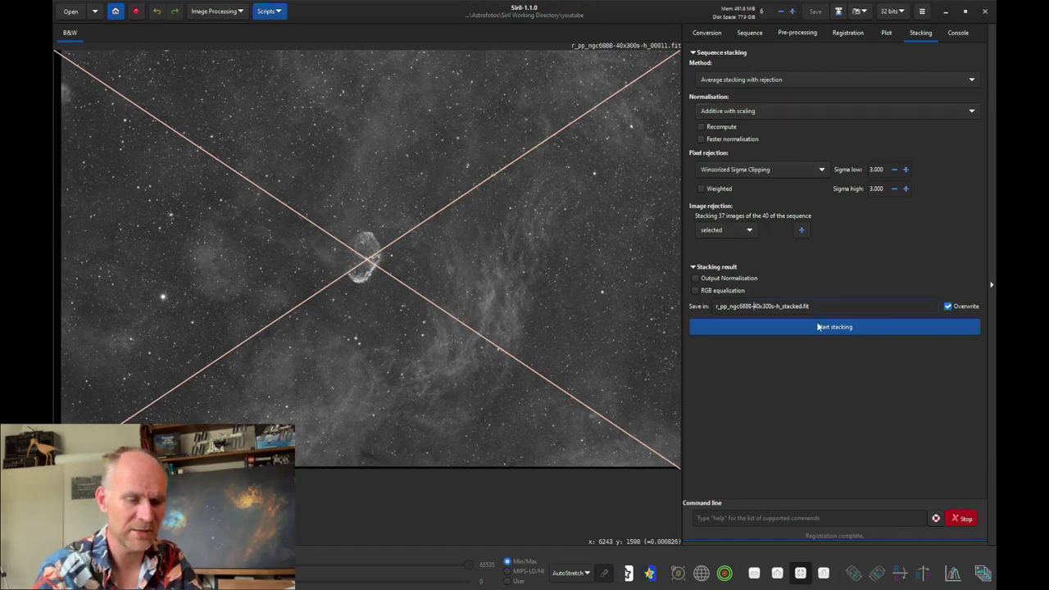
key(Delete)
key(Delete)
text(37)
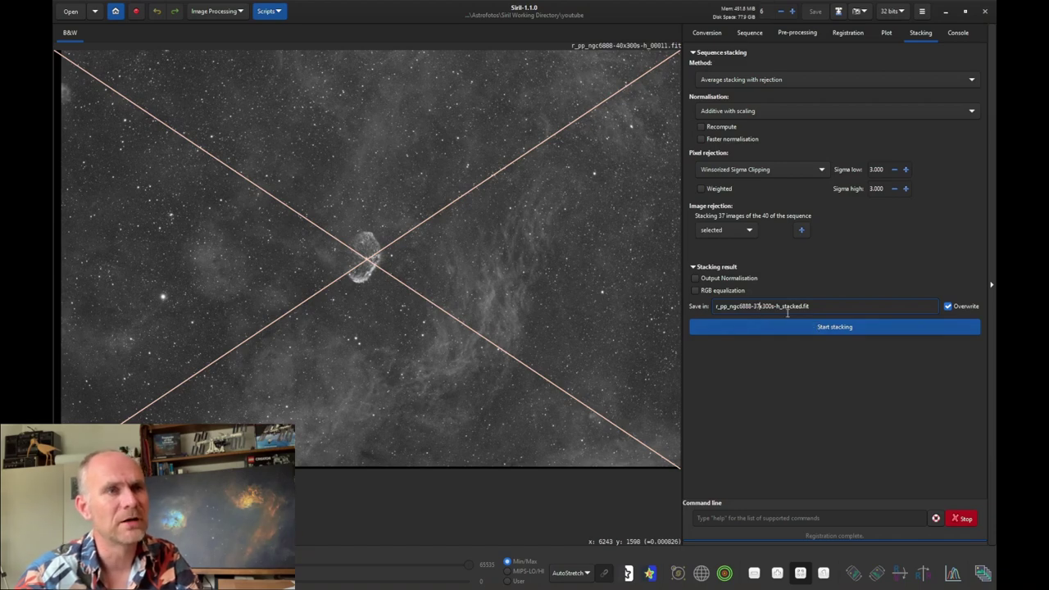
click(830, 331)
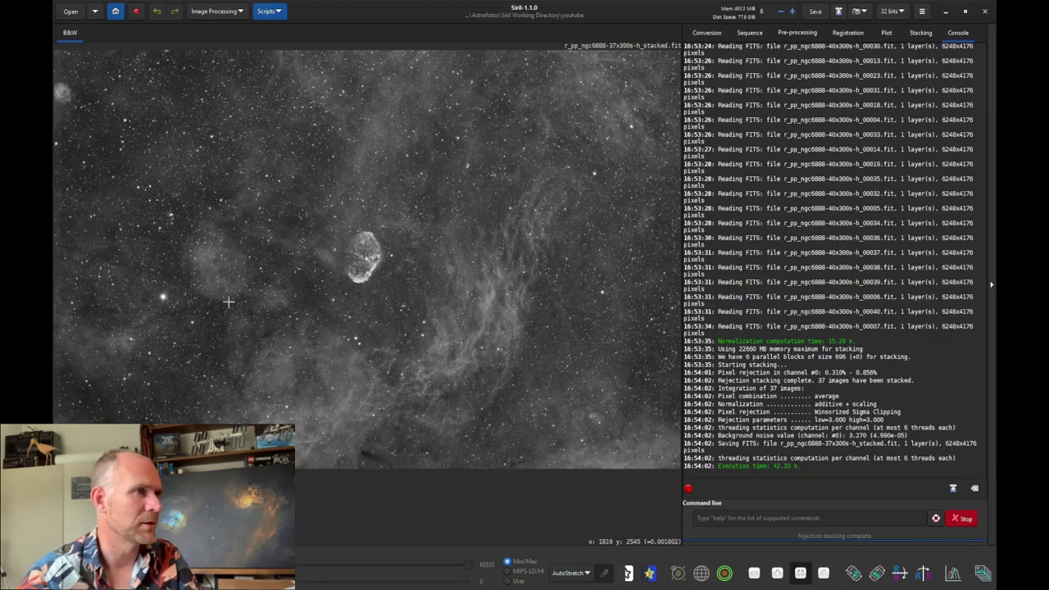
Pan and zoom across the stacked H-alpha image to inspect the Crescent Nebula and surrounding star field.
scroll(226, 260, up, 2)
scroll(225, 259, up, 2)
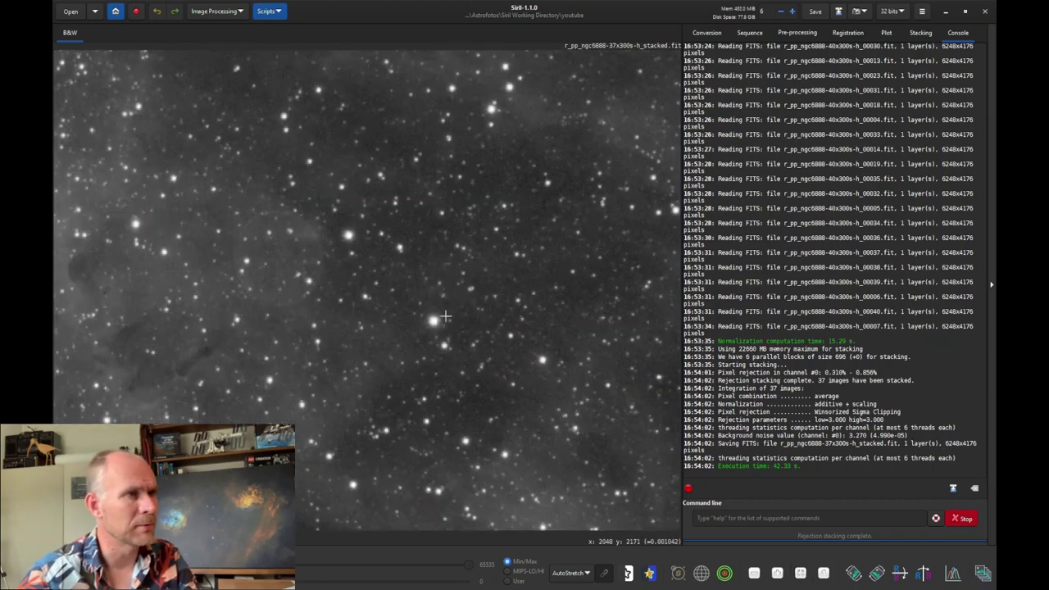
drag(503, 317, 123, 342)
scroll(123, 342, down, 3)
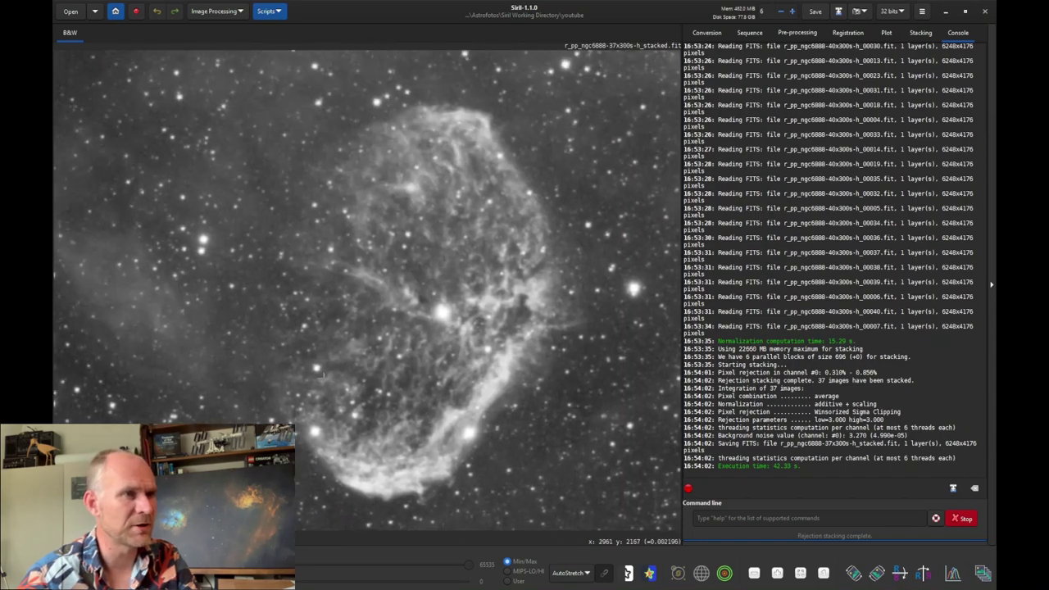
scroll(322, 373, down, 1)
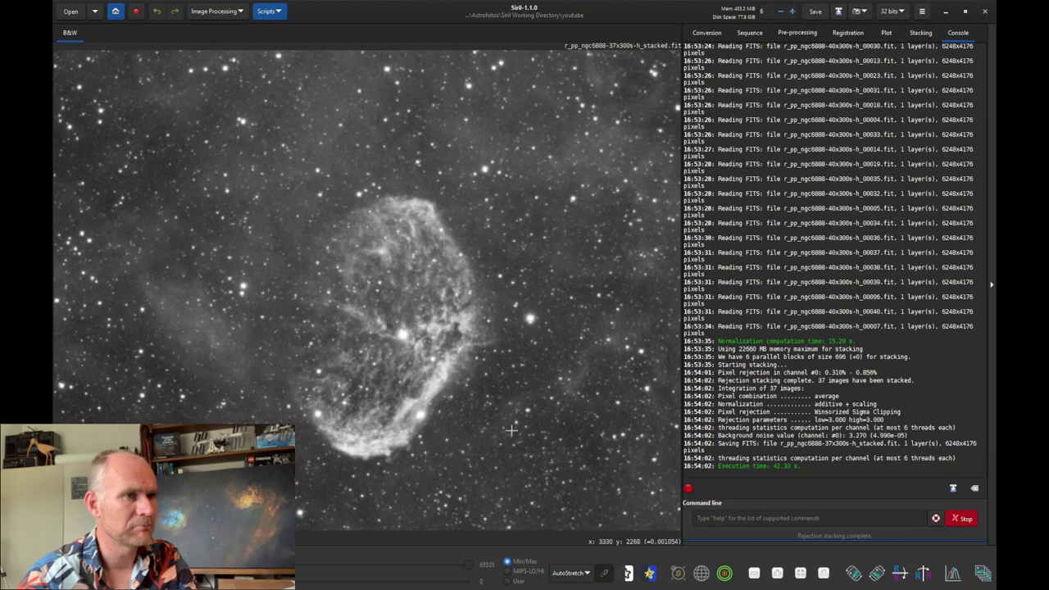
drag(510, 430, 177, 282)
drag(508, 482, 326, 345)
drag(568, 322, 519, 308)
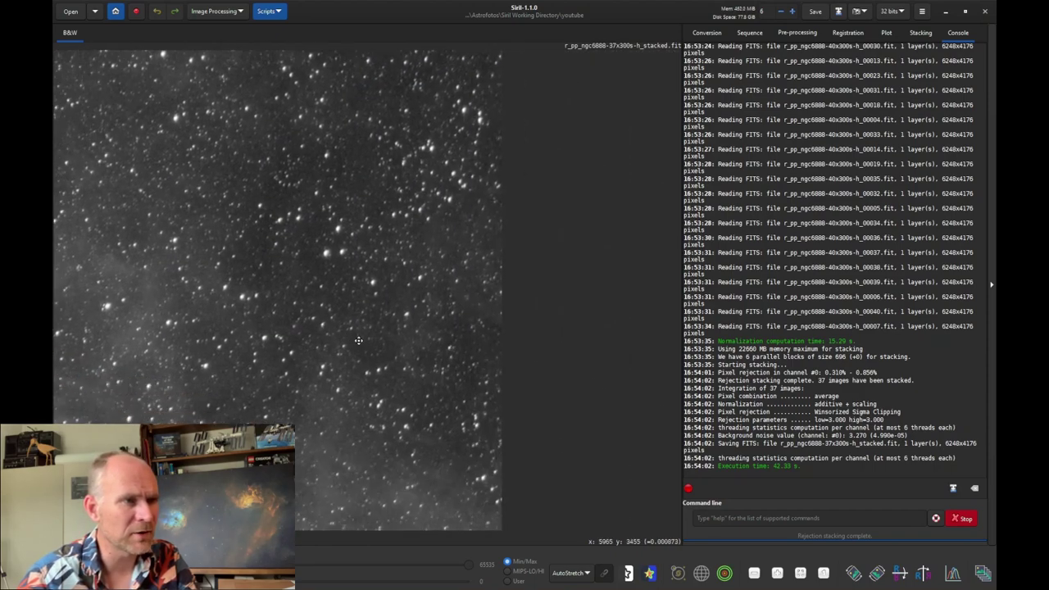
scroll(519, 308, up, 1)
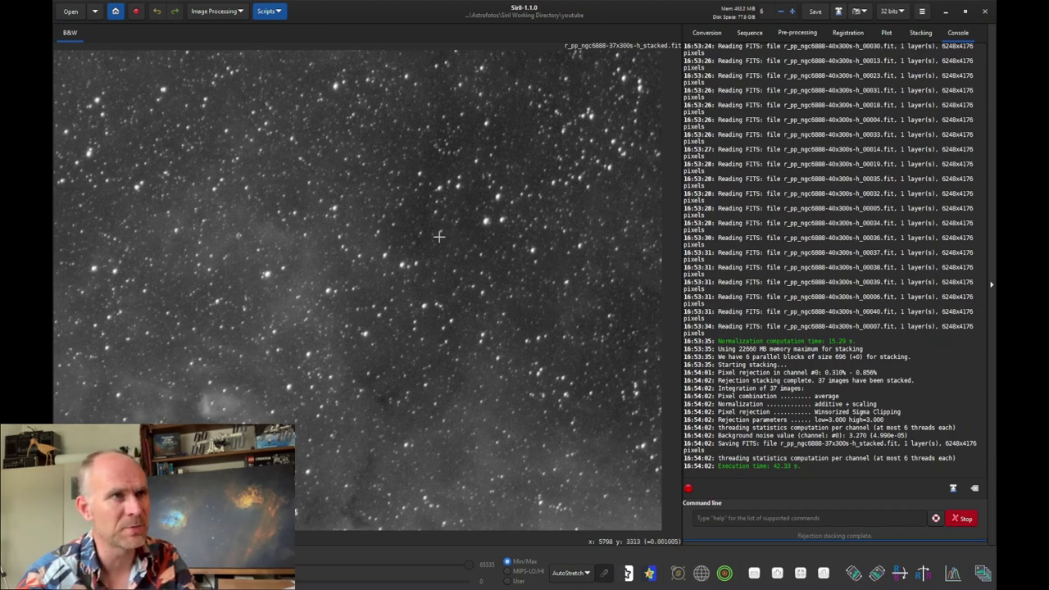
drag(412, 232, 500, 380)
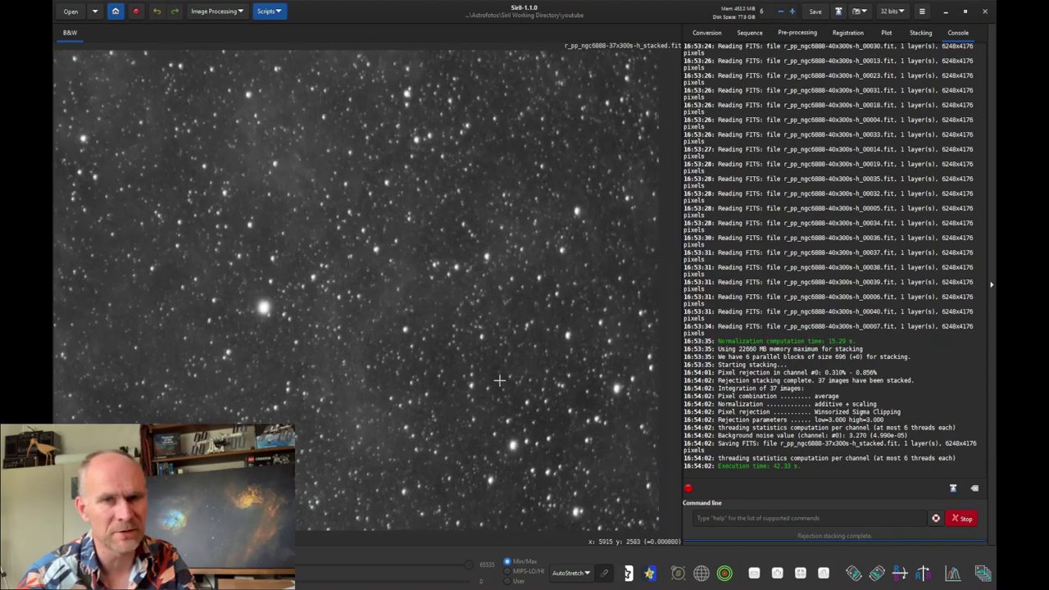
drag(384, 197, 286, 371)
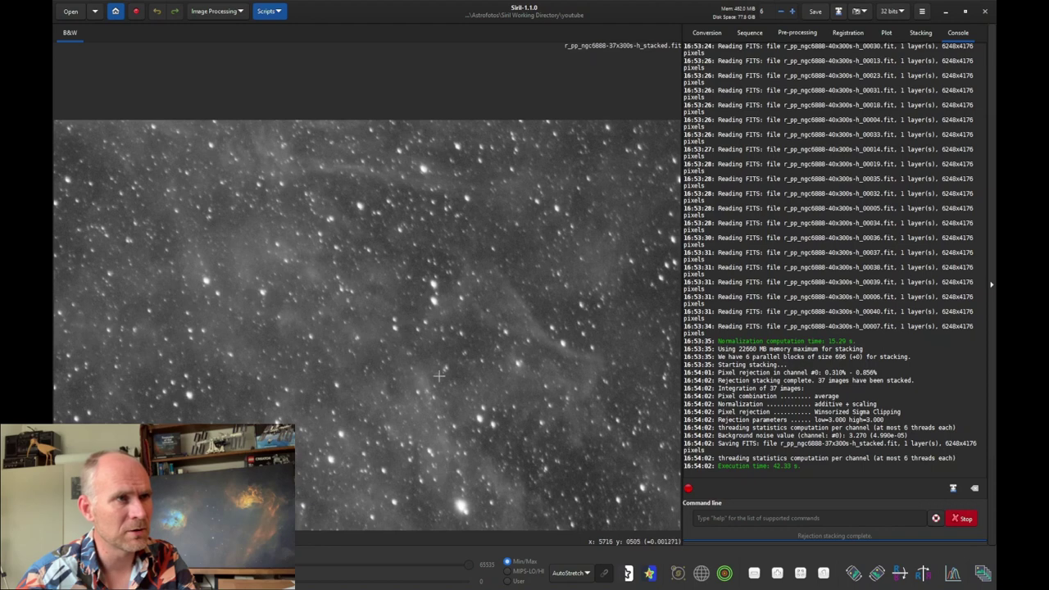
scroll(285, 371, down, 1)
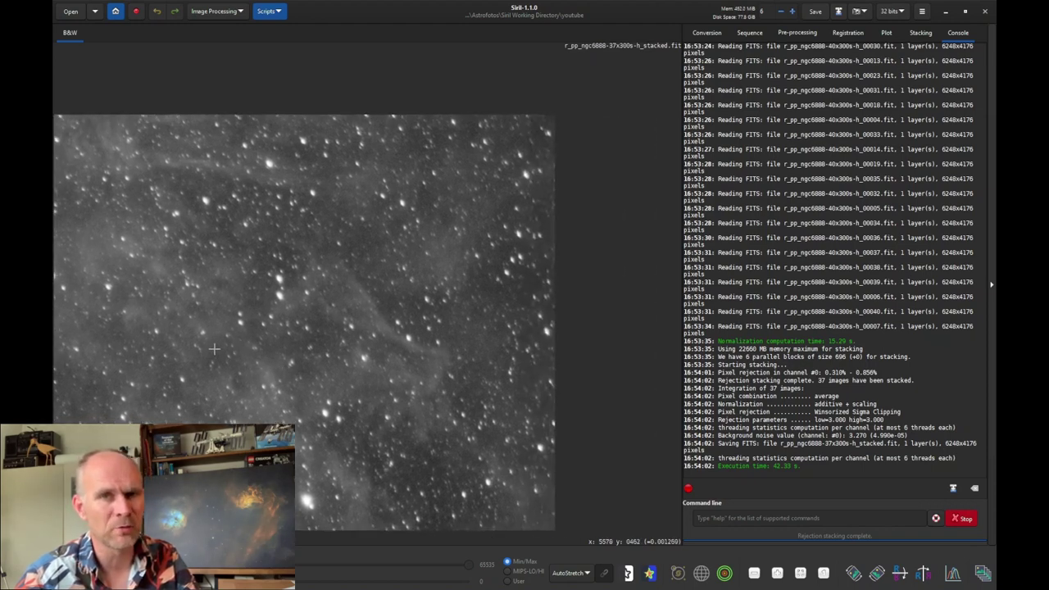
scroll(162, 345, up, 3)
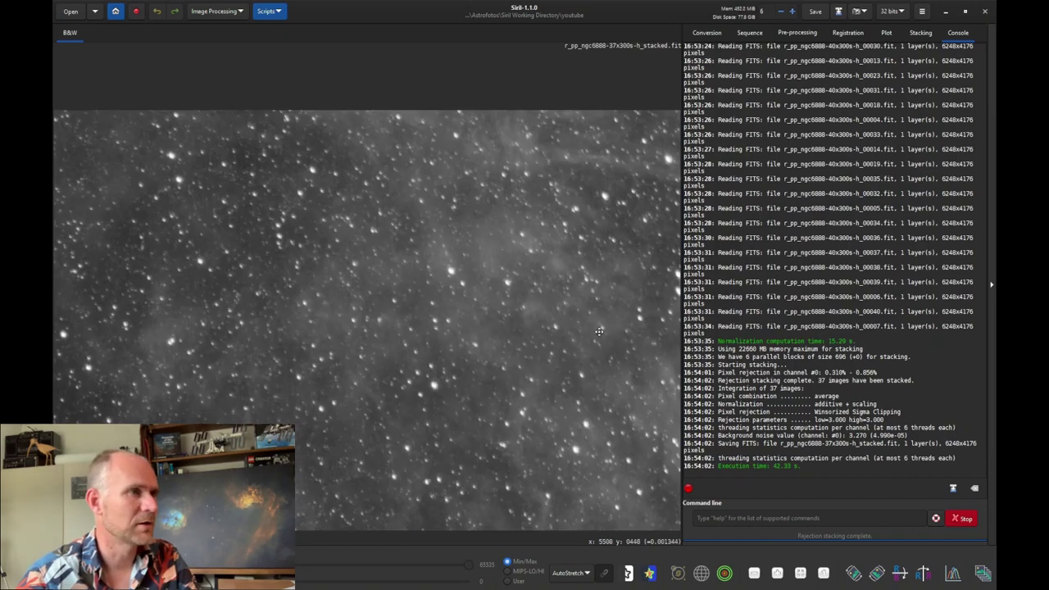
scroll(349, 354, down, 3)
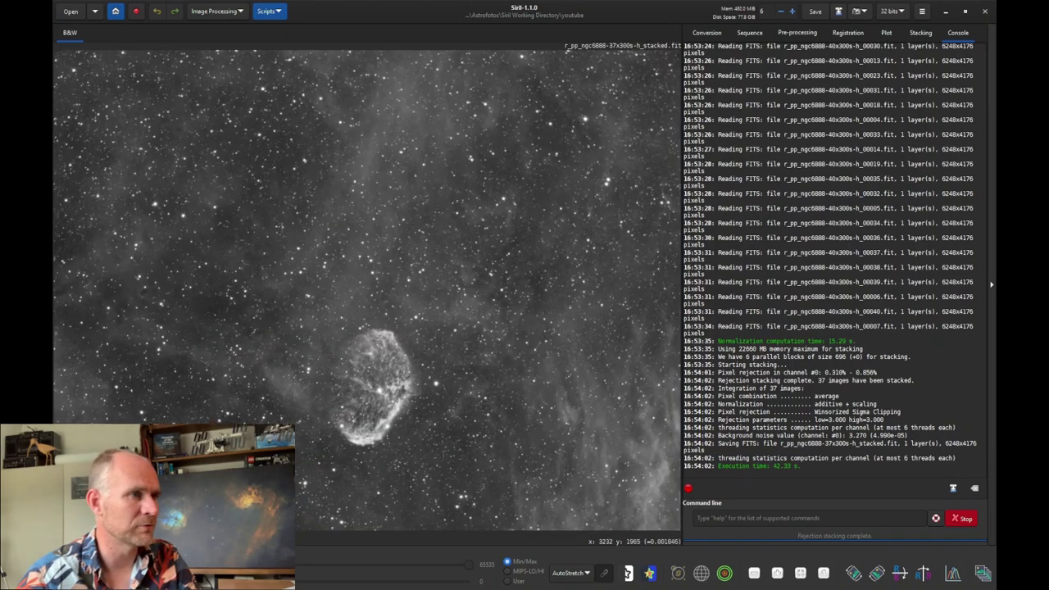
drag(406, 362, 536, 257)
drag(331, 335, 430, 361)
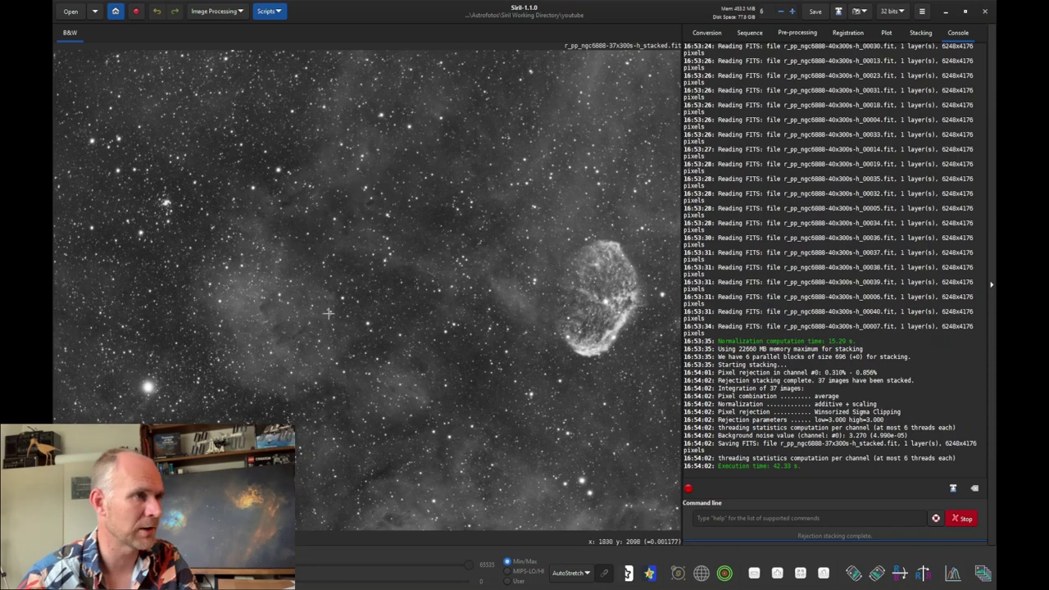
drag(410, 336, 334, 328)
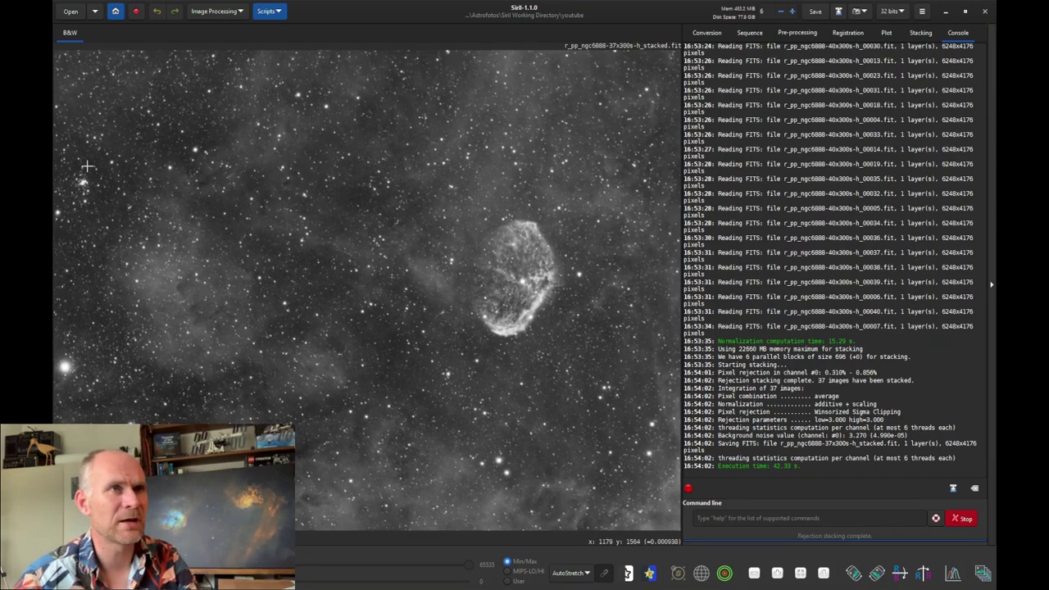
click(704, 33)
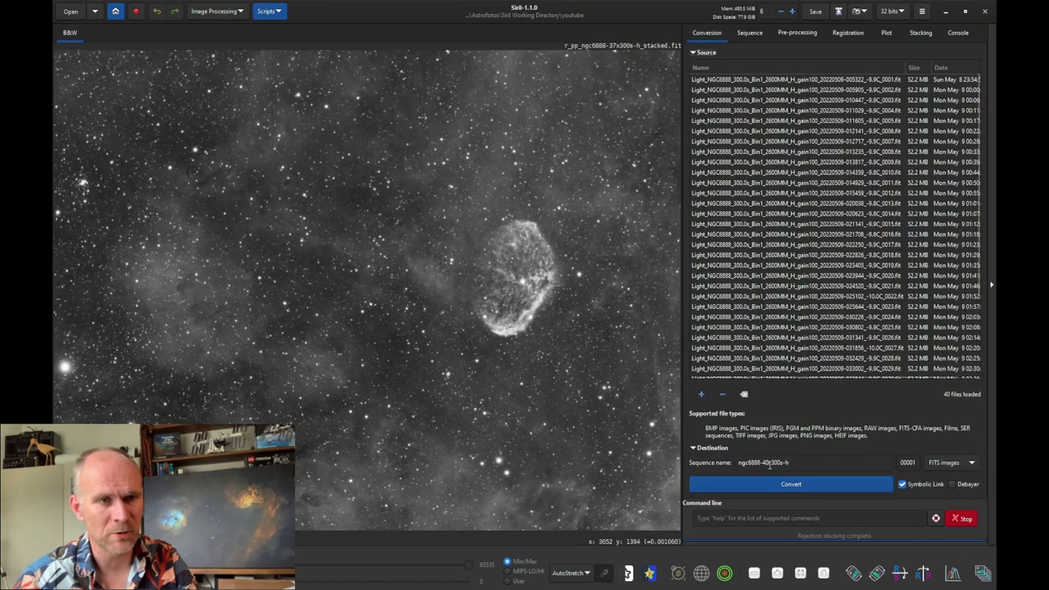
Replace the source list with the 38 light frames from the 2022-06-02 Crescent O3 lights folder.
click(744, 395)
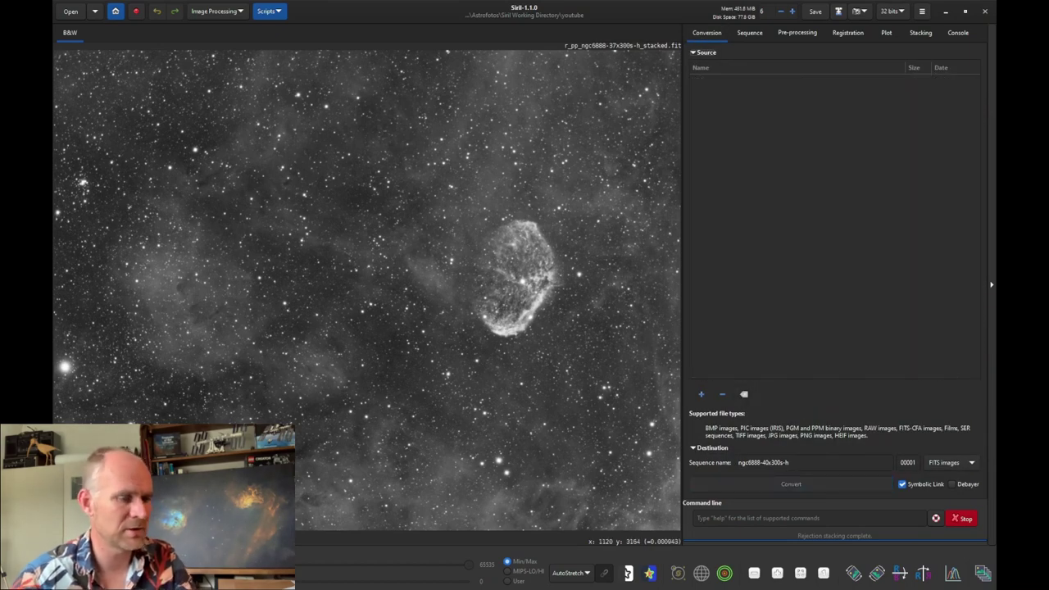
key(alt+Tab)
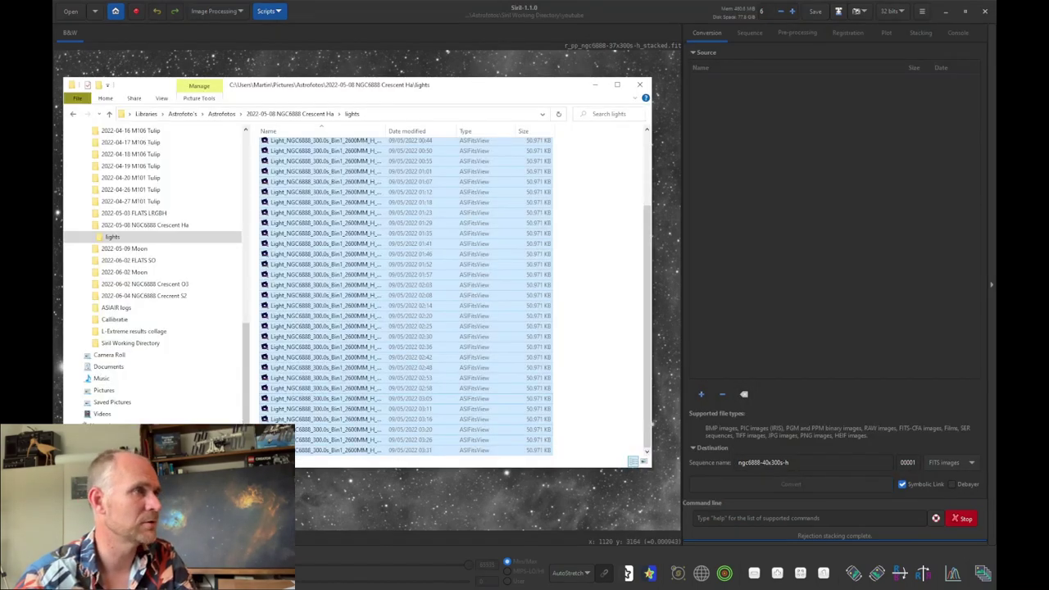
click(164, 285)
double_click(279, 145)
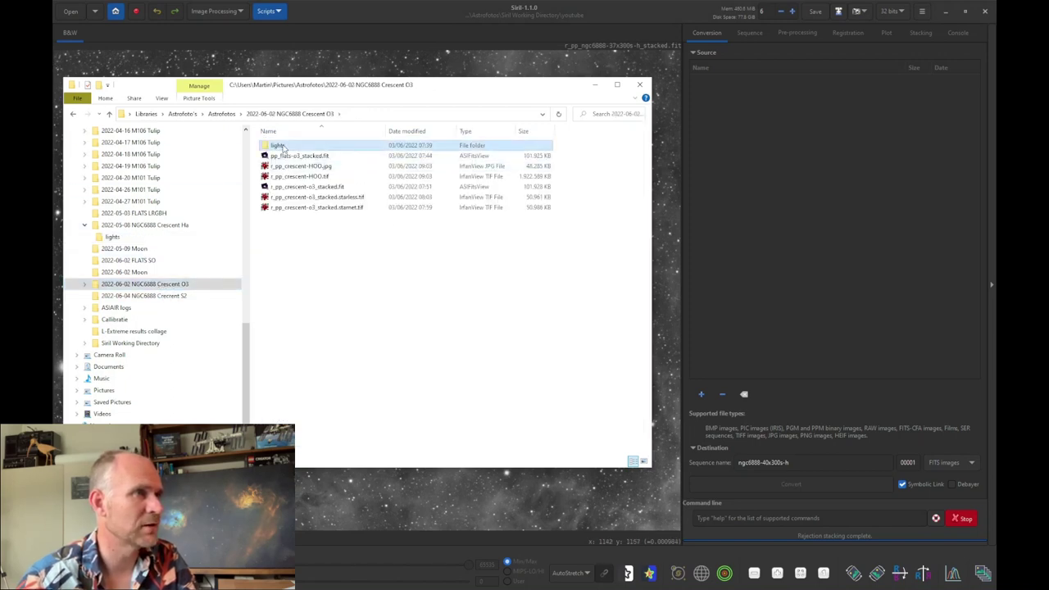
scroll(522, 287, down, 2)
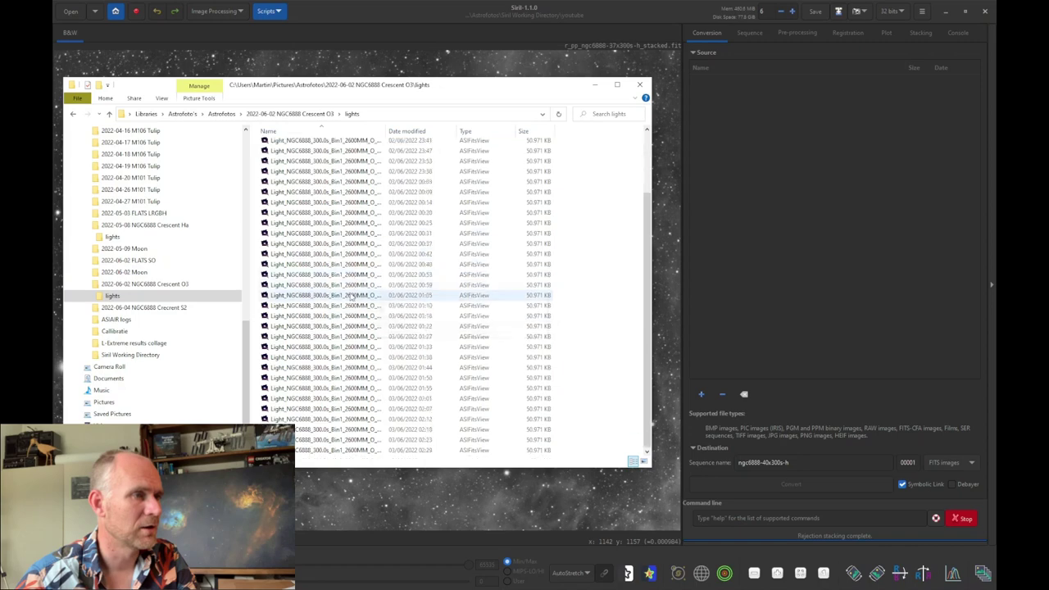
shift+click(409, 449)
drag(410, 450, 777, 385)
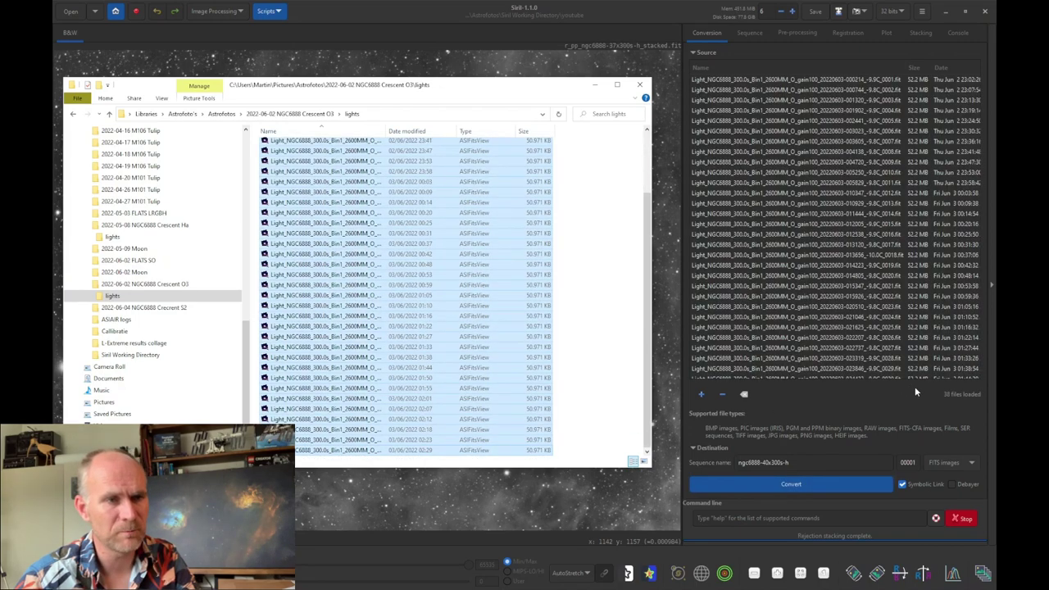
Rename the sequence to ngc6888-38x300s-o and convert the O-III frames.
click(761, 464)
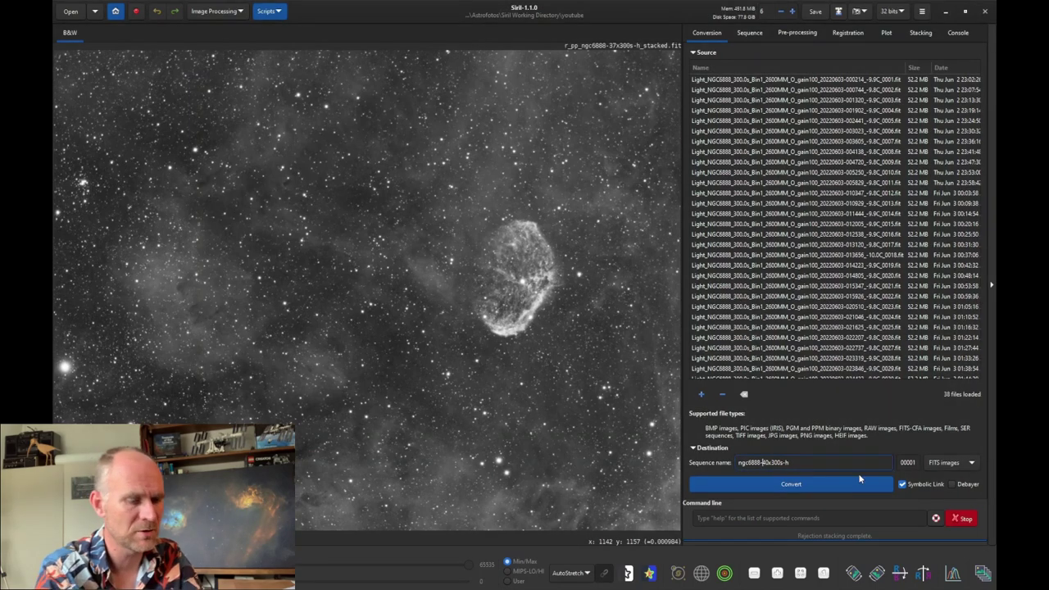
key(Delete)
key(Delete)
text(38)
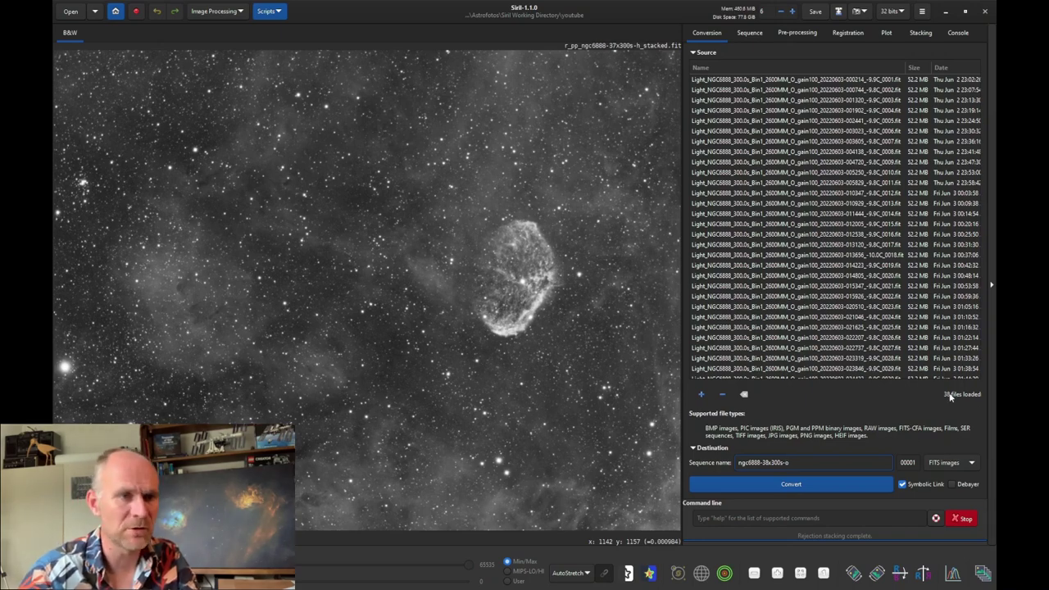
text(o)
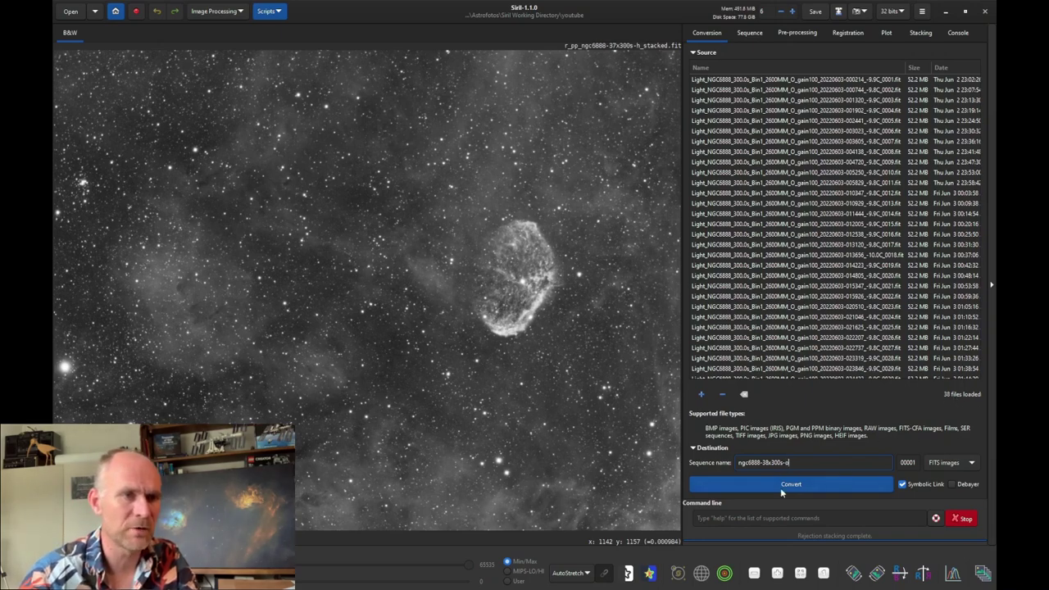
click(780, 488)
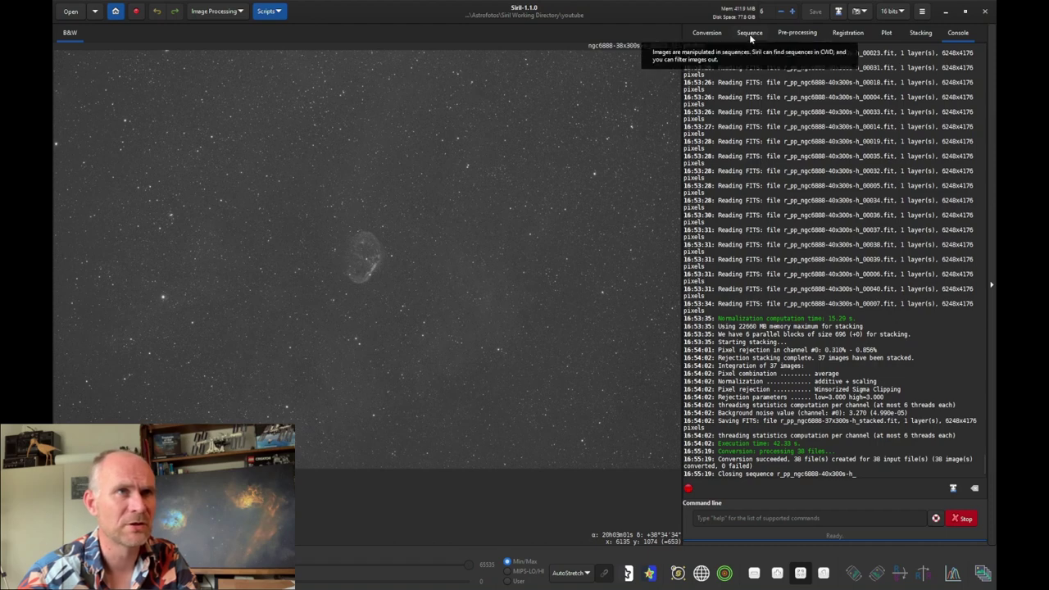
Pick pp_flats-o_stacked.fit as the master flat and pre-process the O-III lights.
click(790, 33)
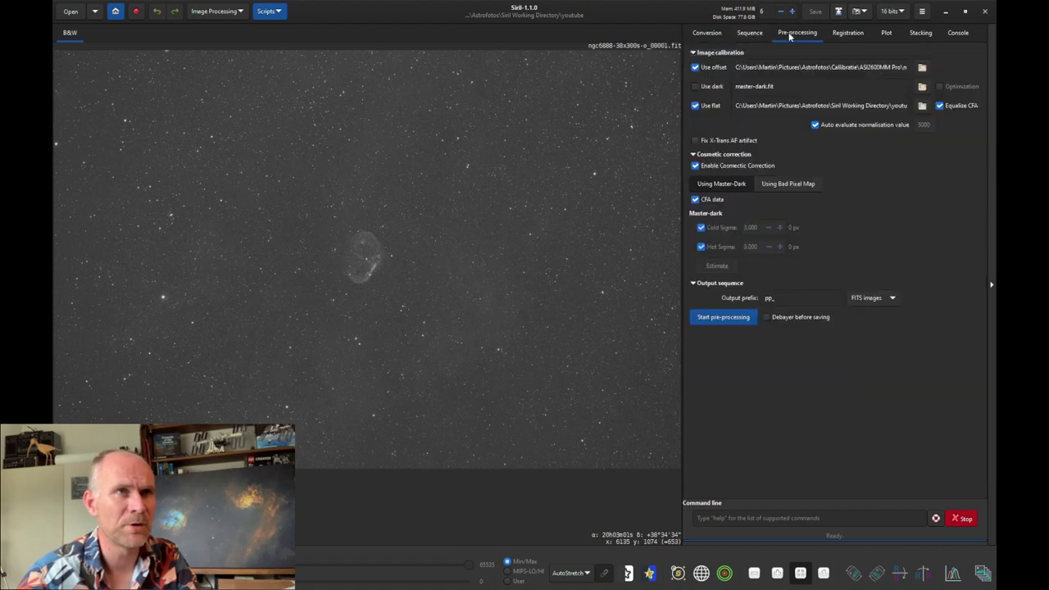
click(922, 105)
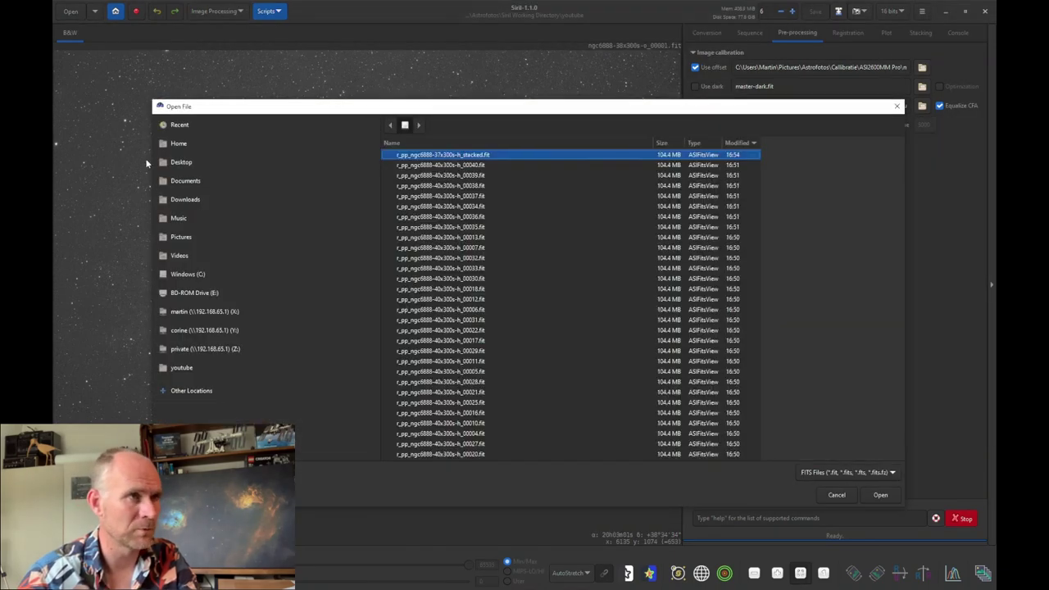
text(sta)
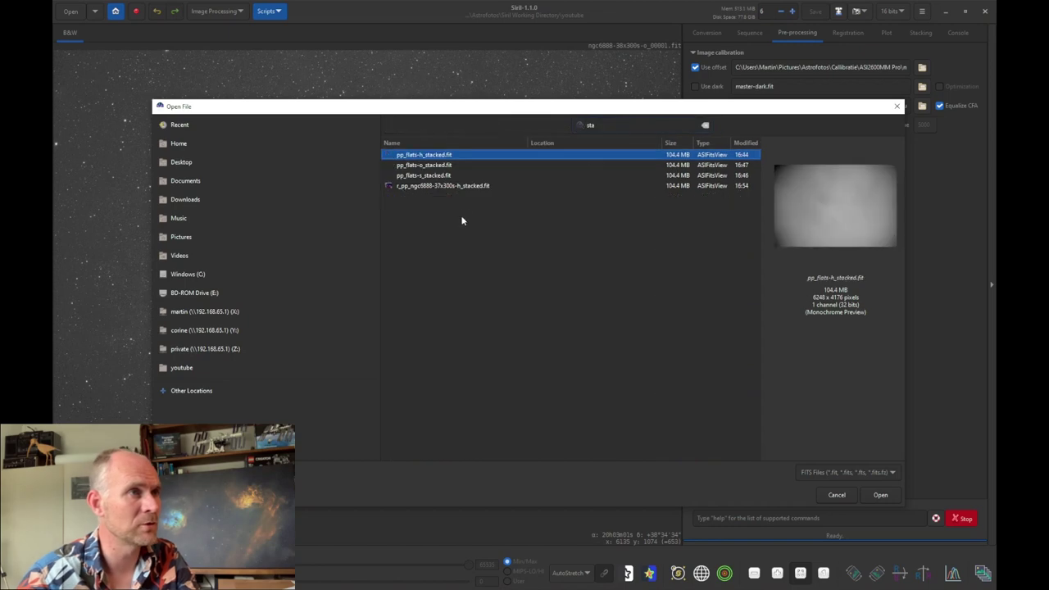
click(438, 167)
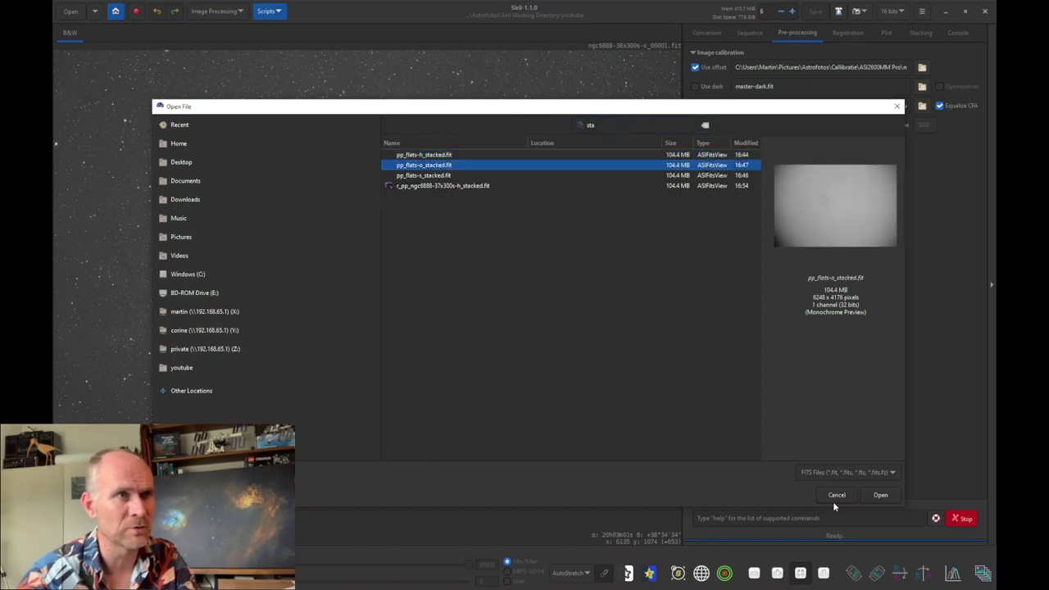
click(889, 495)
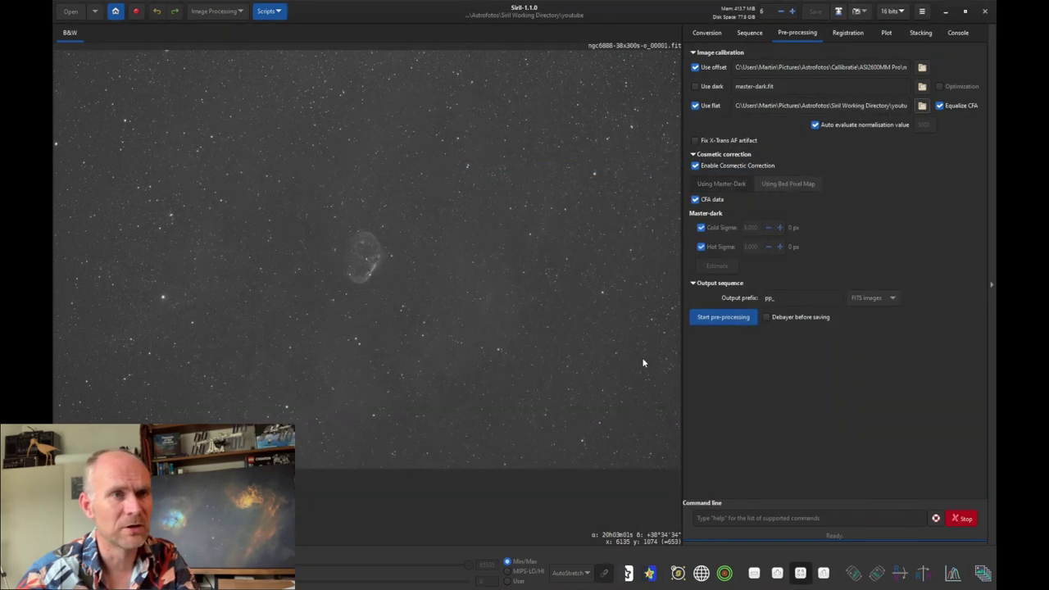
click(722, 318)
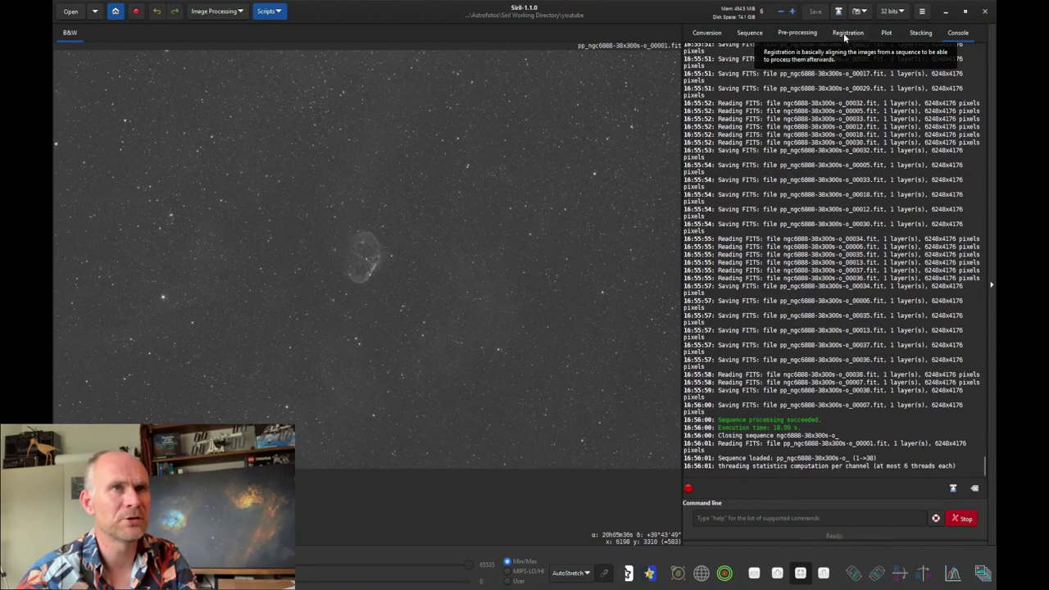
Register the calibrated O-III frames and stack them as r_pp_ngc6888-37x300s-o_stacked.fit.
click(845, 33)
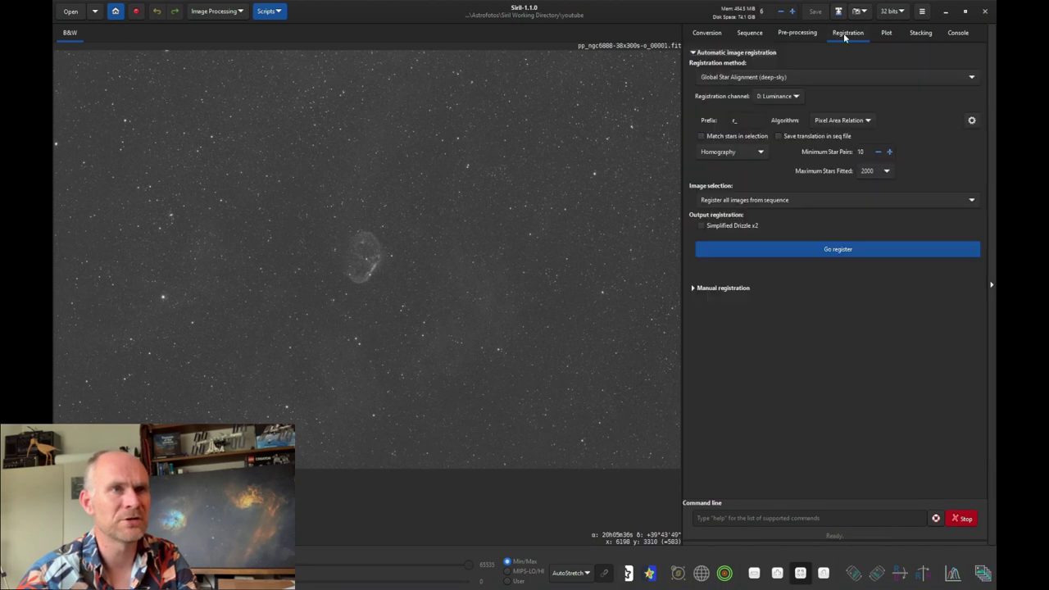
click(800, 249)
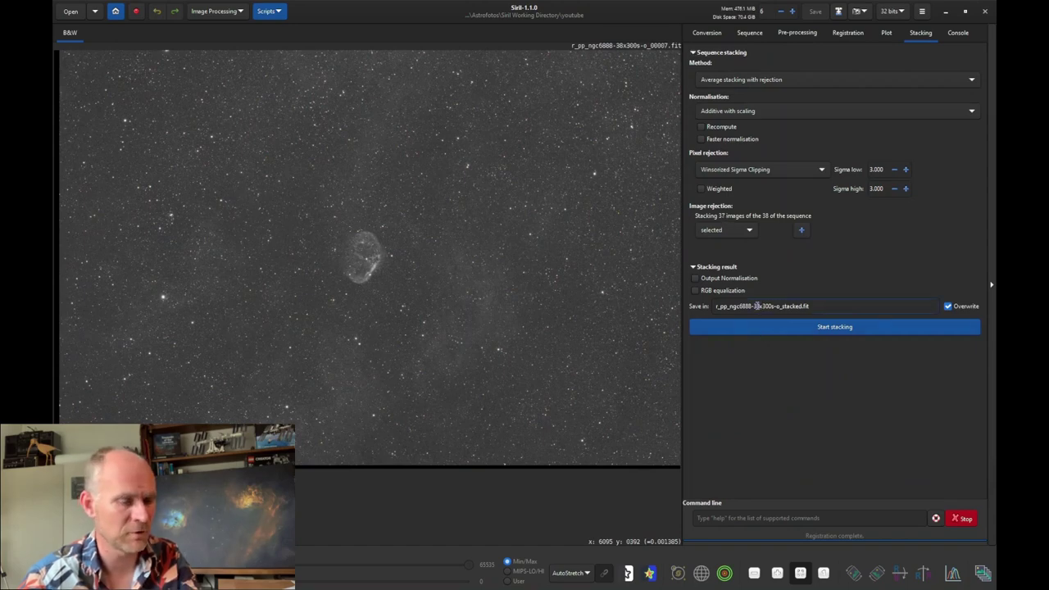
key(BackSpace)
text(7)
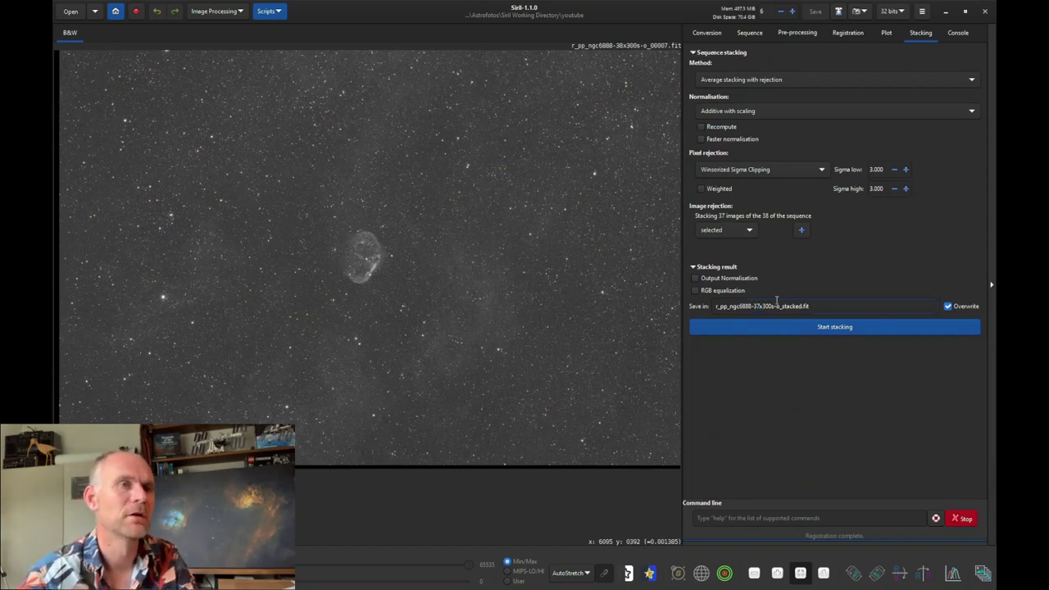
click(804, 326)
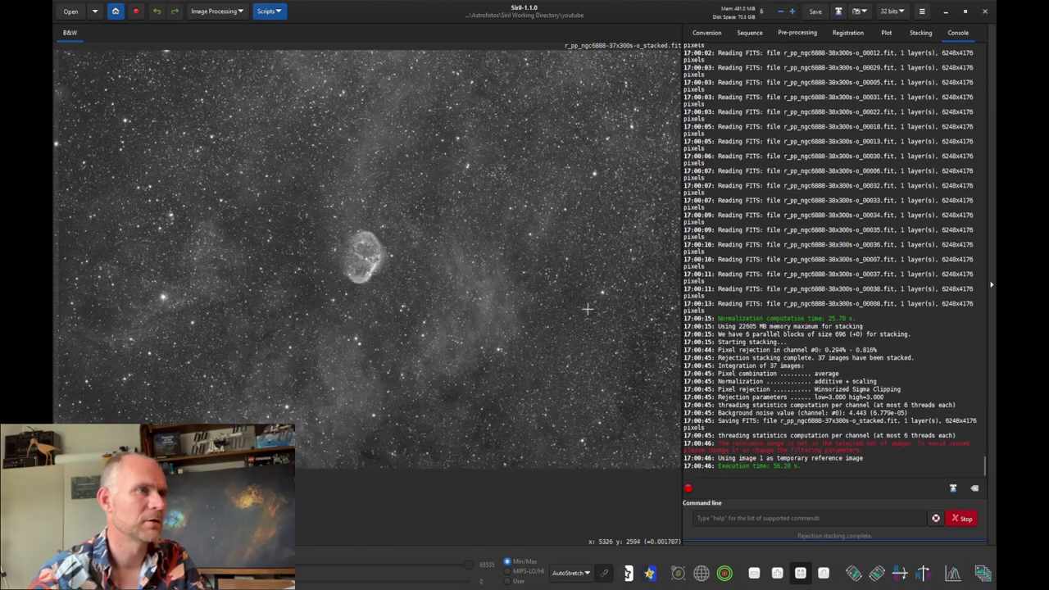
Zoom and pan over the stacked O-III image's star field, then return to Conversion.
scroll(369, 260, up, 4)
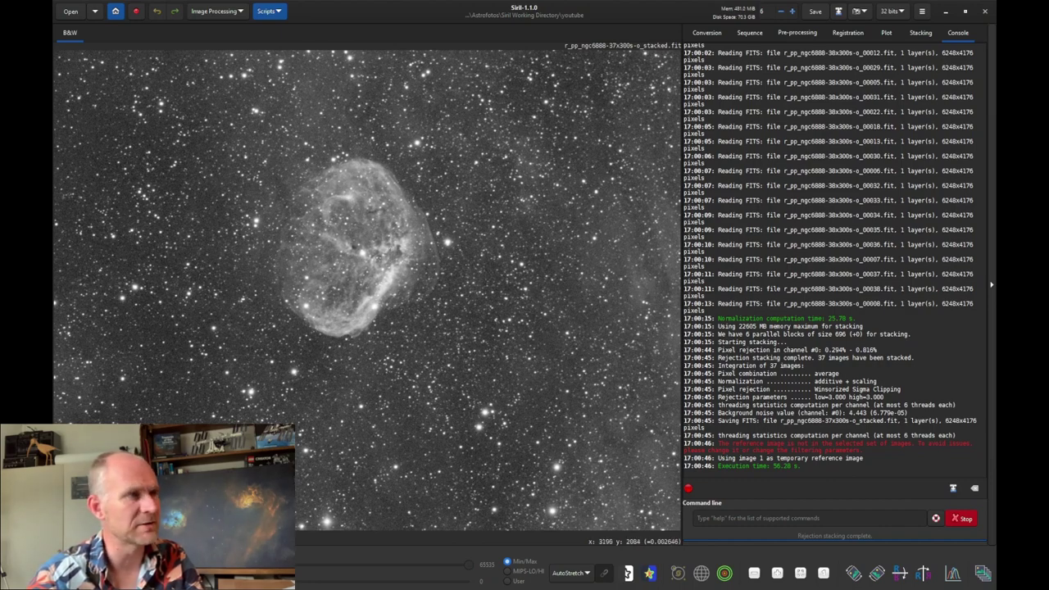
drag(177, 296, 486, 283)
scroll(226, 250, up, 2)
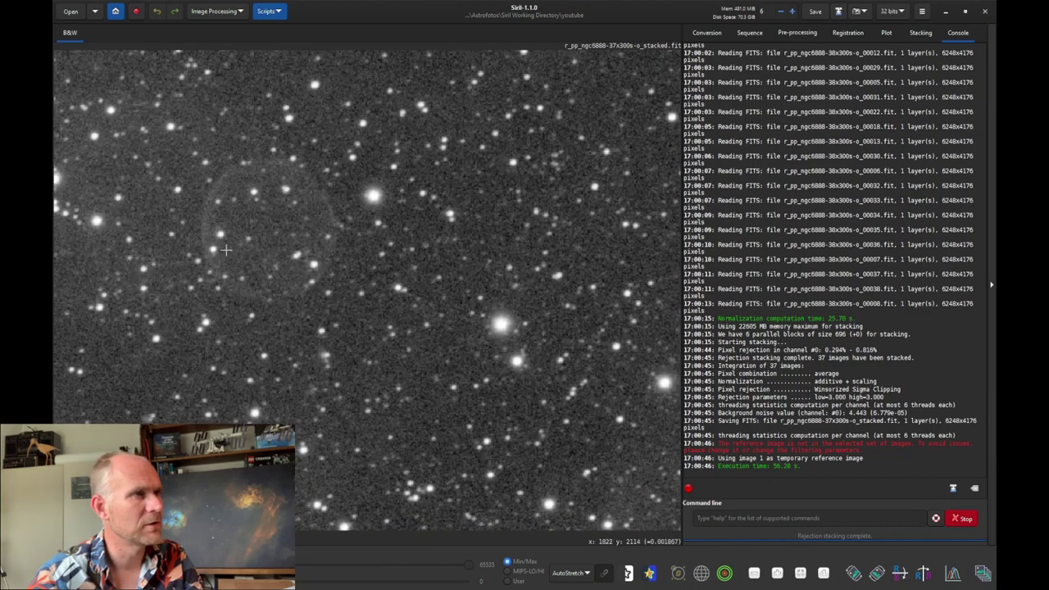
scroll(301, 227, down, 2)
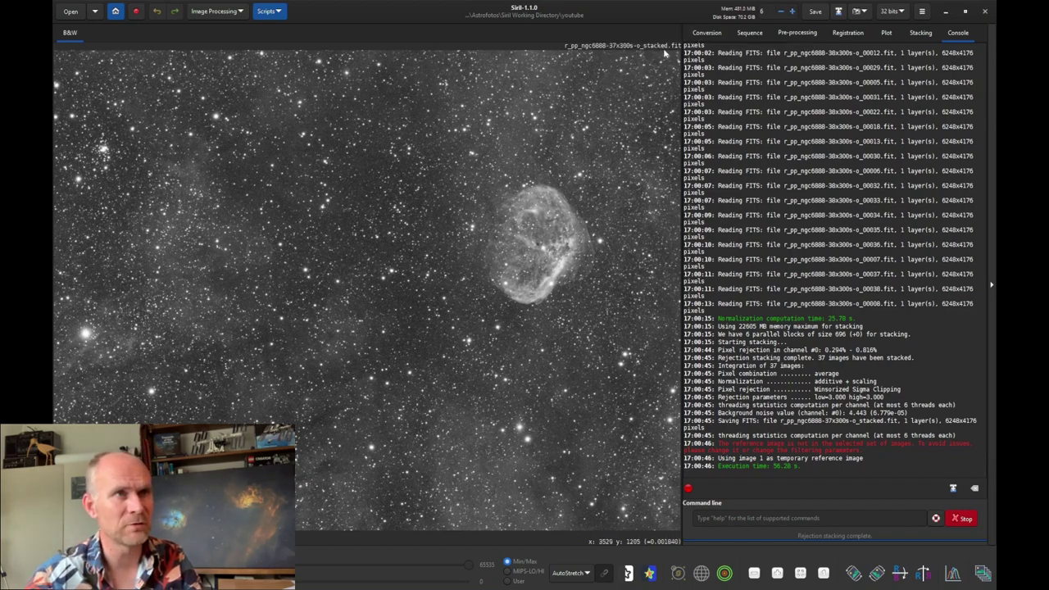
click(714, 35)
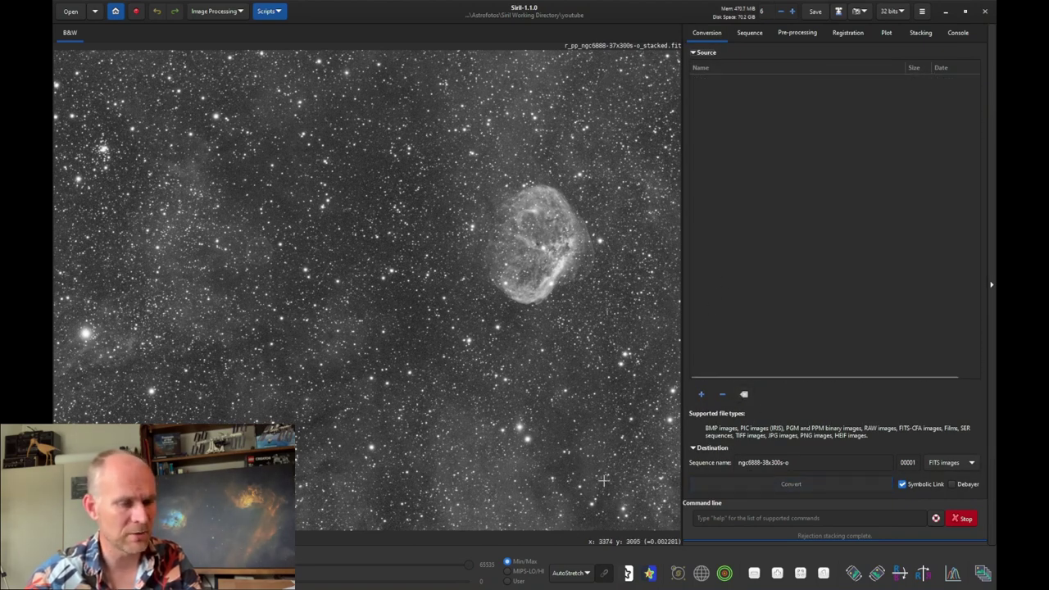
Select all 38 S-II light frames and add them to the Conversion source list.
key(alt+Tab)
key(ctrl+a)
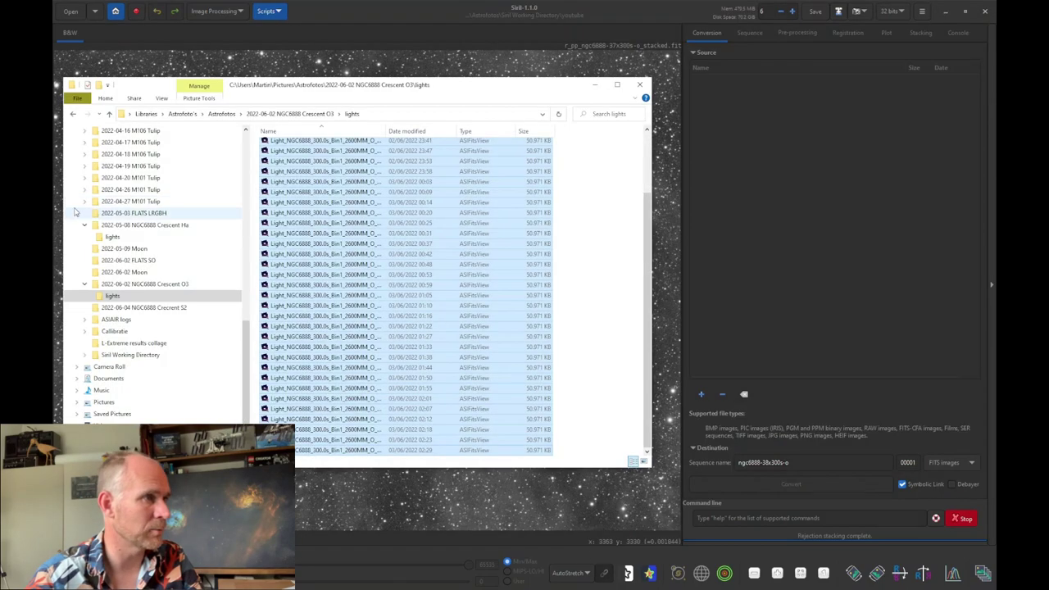
click(186, 308)
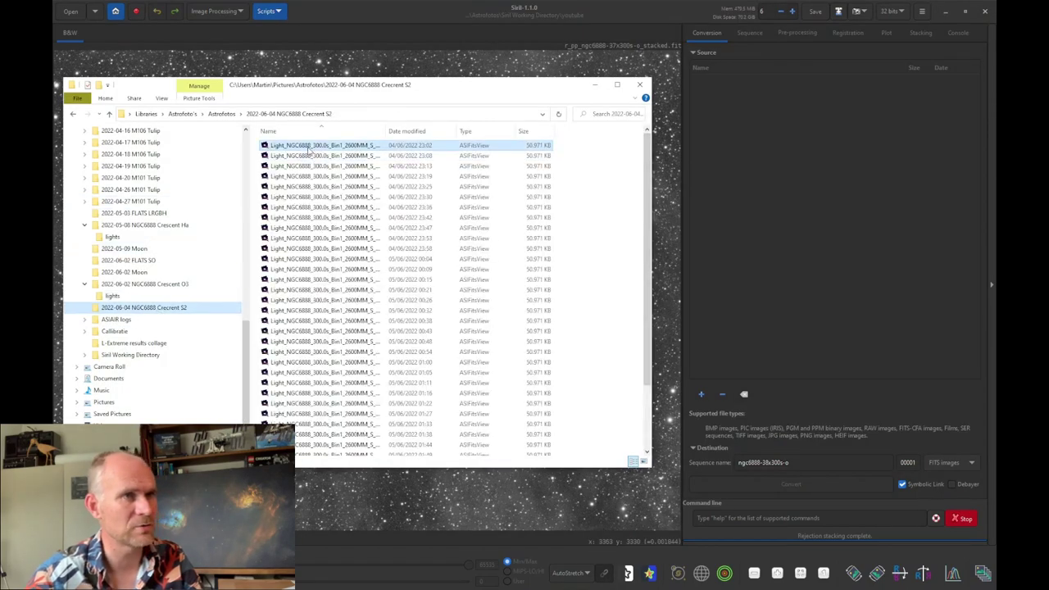
key(ctrl+a)
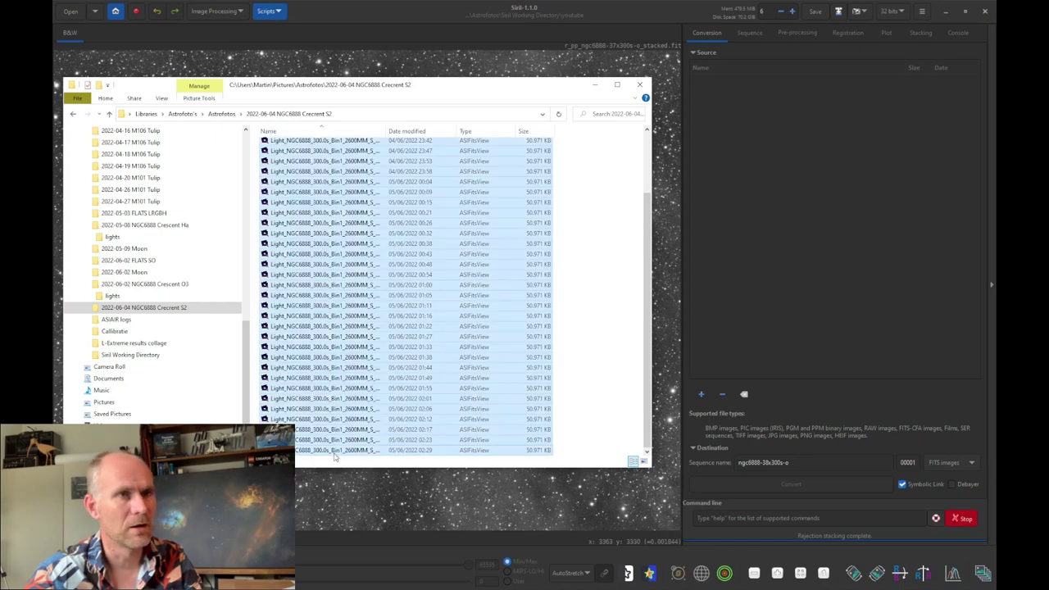
drag(803, 195, 772, 342)
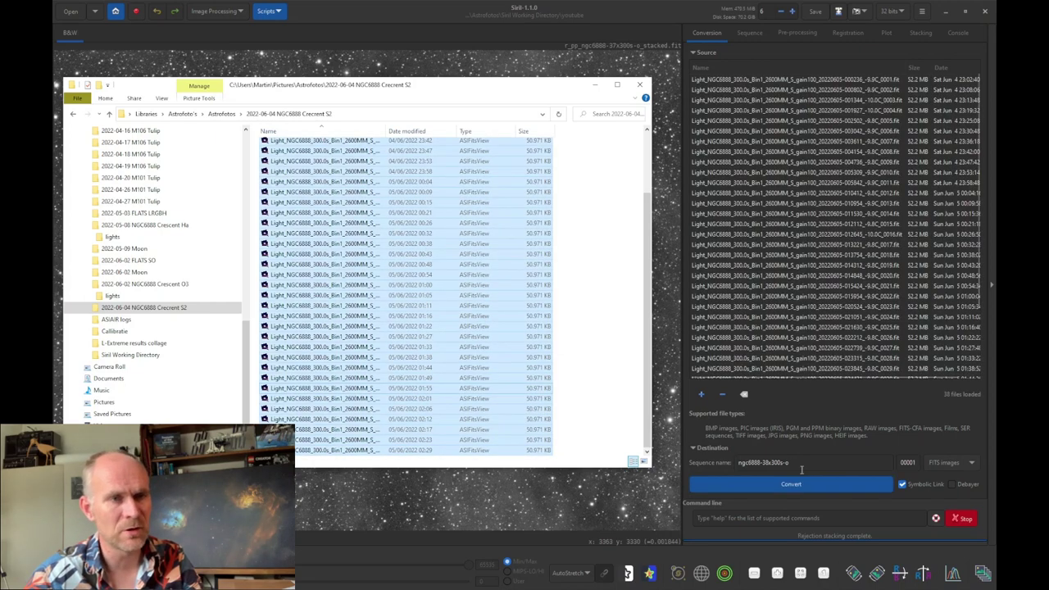
Change the sequence name suffix to -s (ngc6888-38x300s-s) and convert.
click(802, 462)
key(Left)
key(Left)
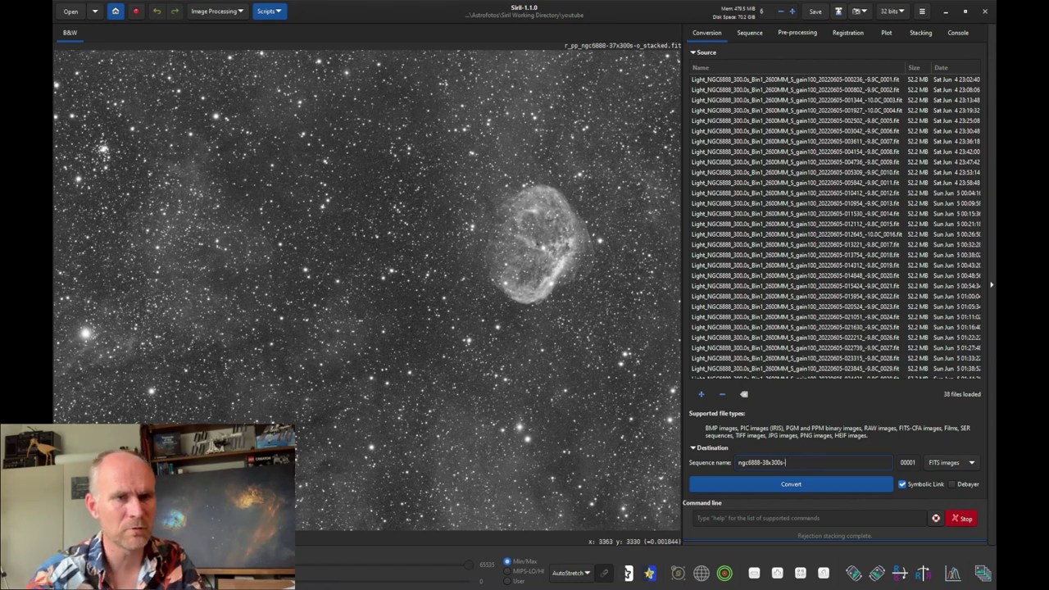
click(780, 484)
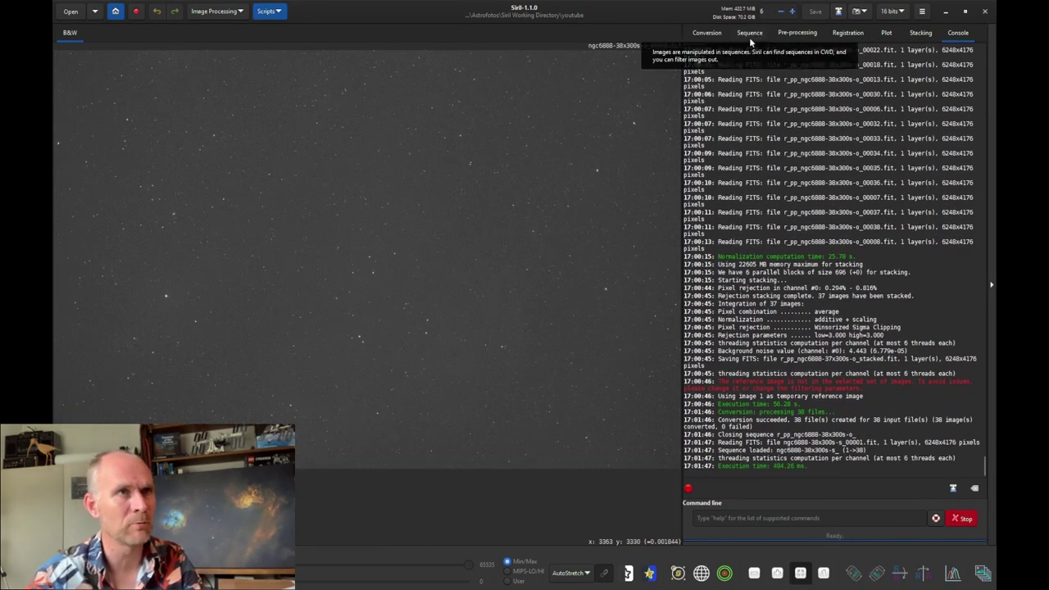
Pick pp_flats-s_stacked.fit as the master flat and pre-process the S-II lights.
click(791, 35)
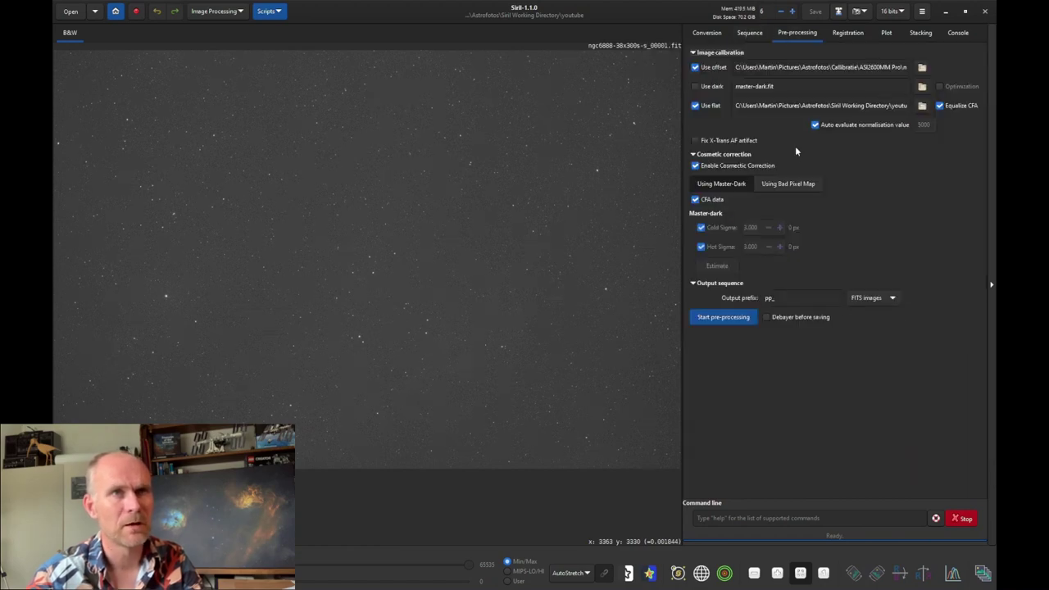
click(922, 105)
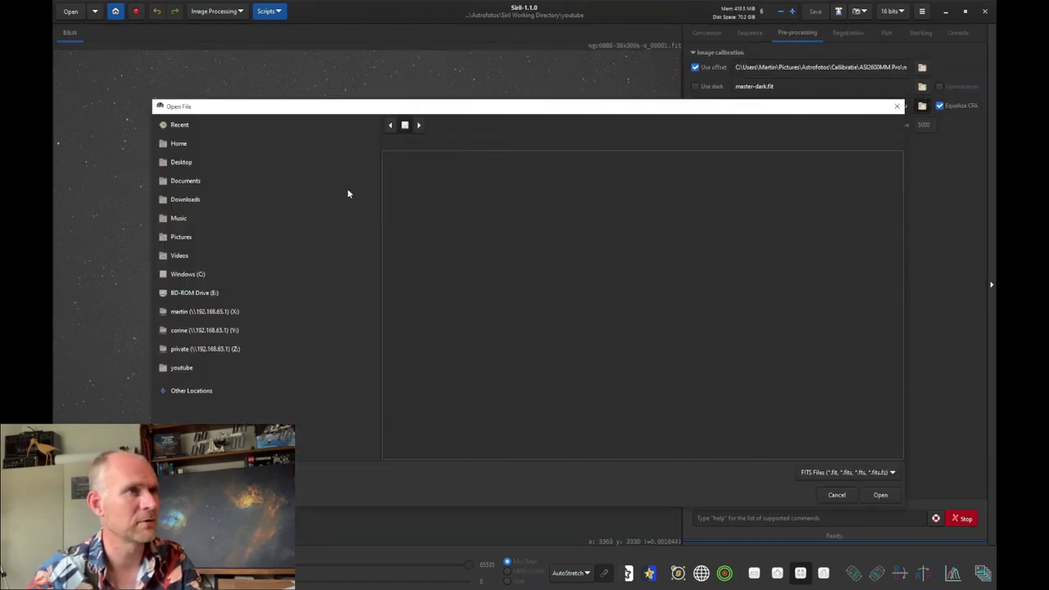
text(sta)
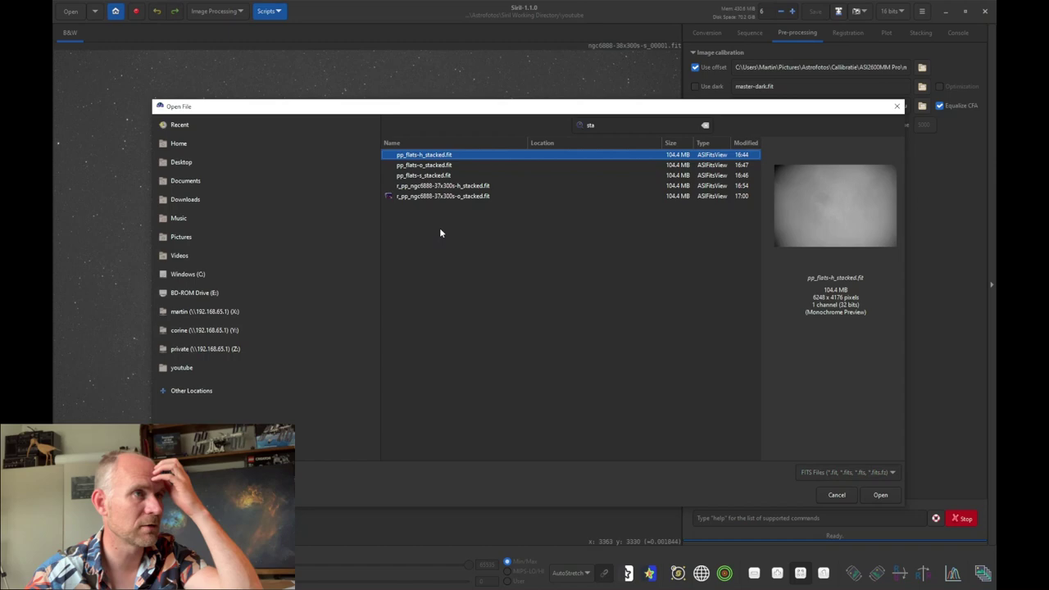
click(437, 176)
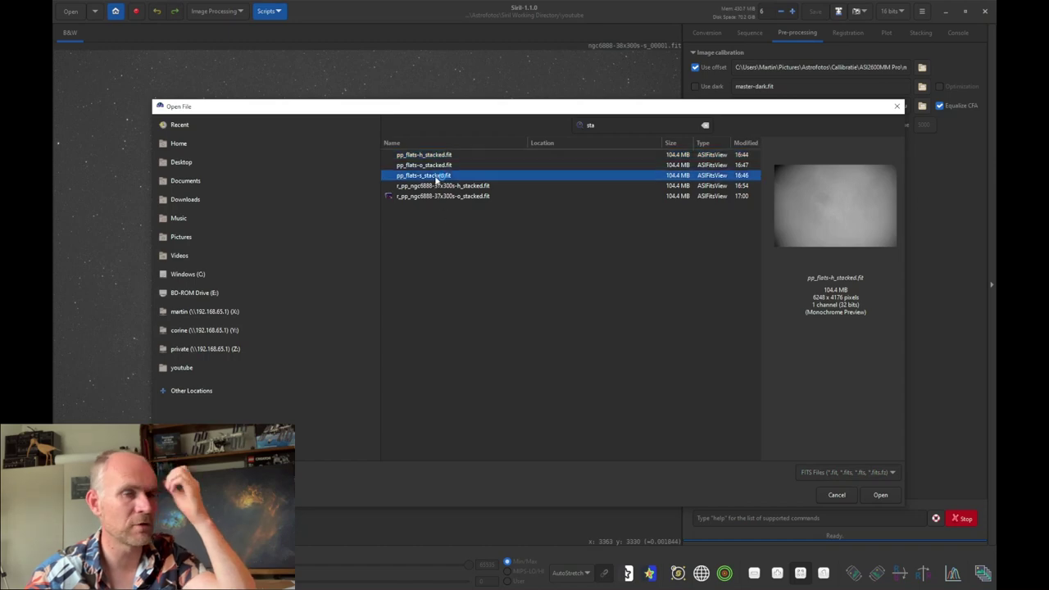
click(881, 495)
click(742, 318)
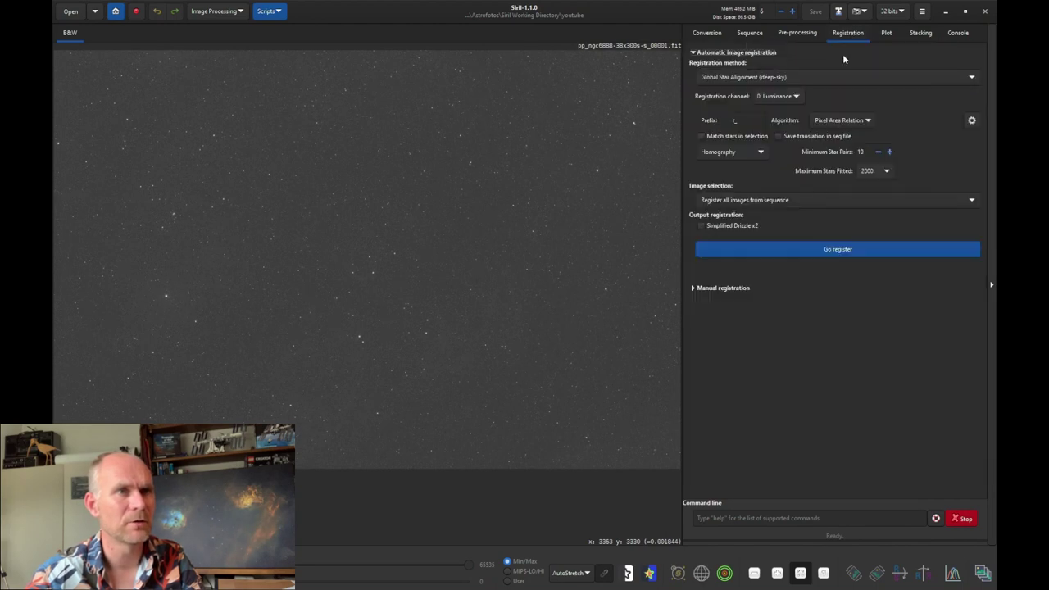
Register the 38 calibrated S-II frames and plot star roundness per frame.
click(773, 252)
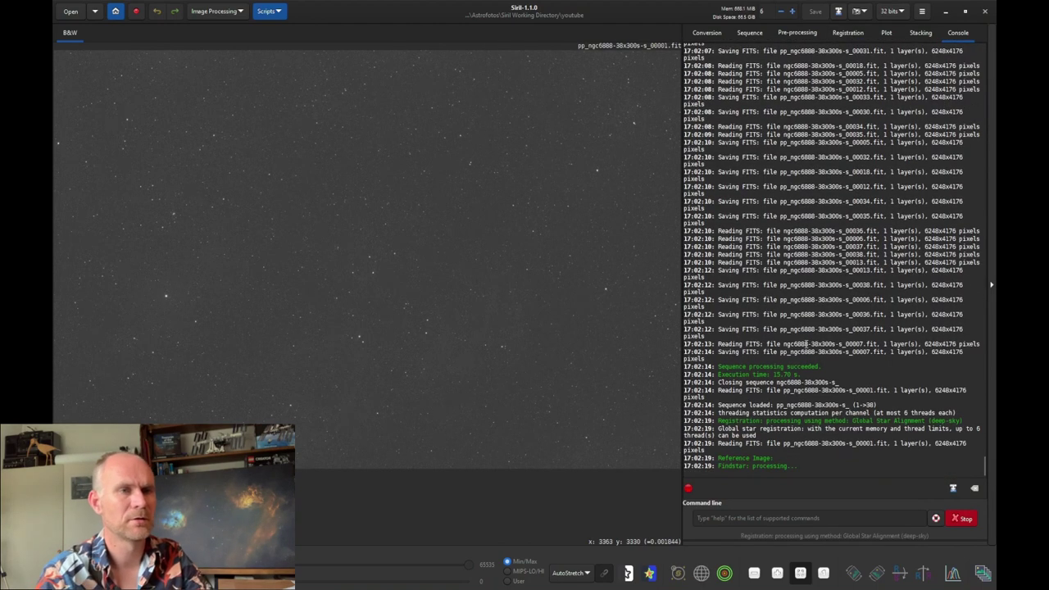
click(886, 34)
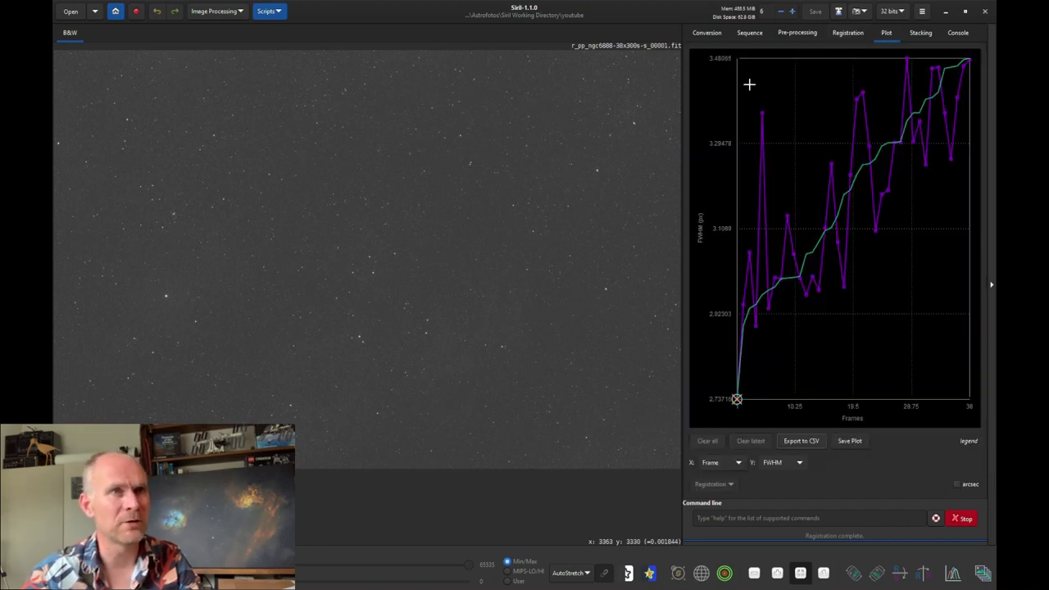
click(780, 462)
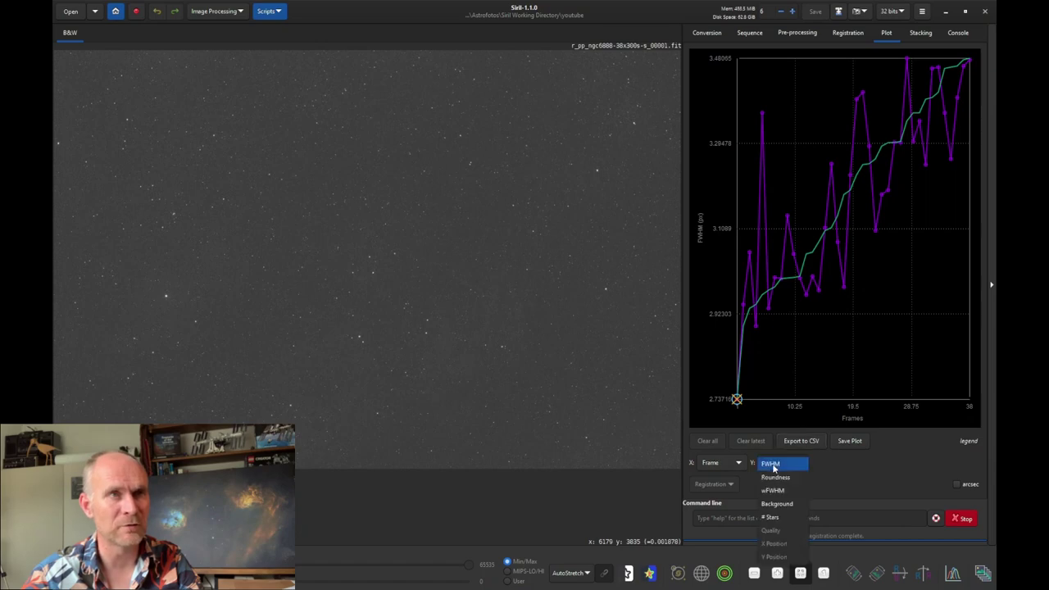
click(774, 481)
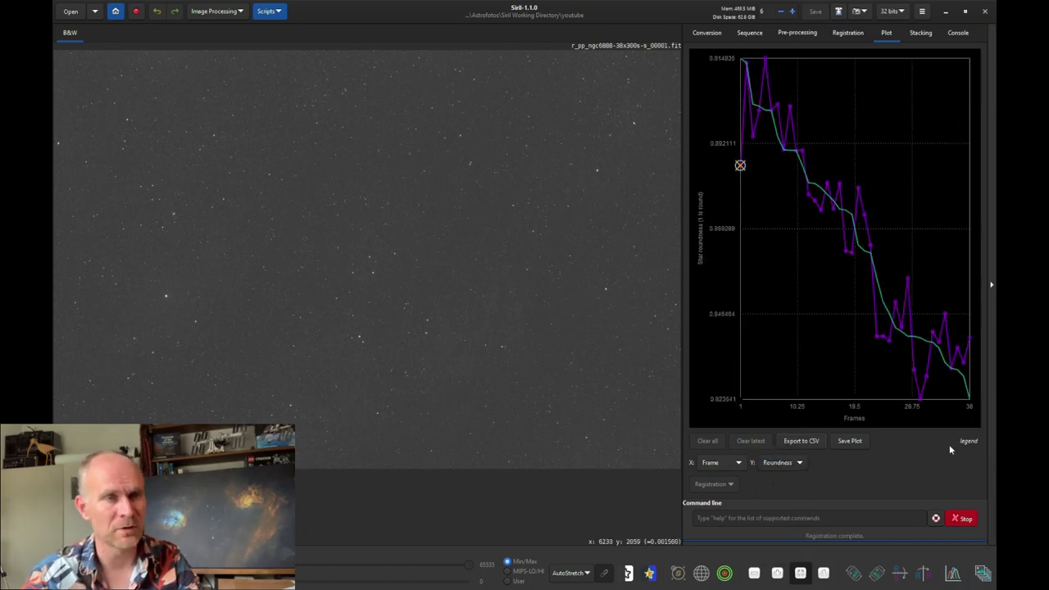
click(916, 34)
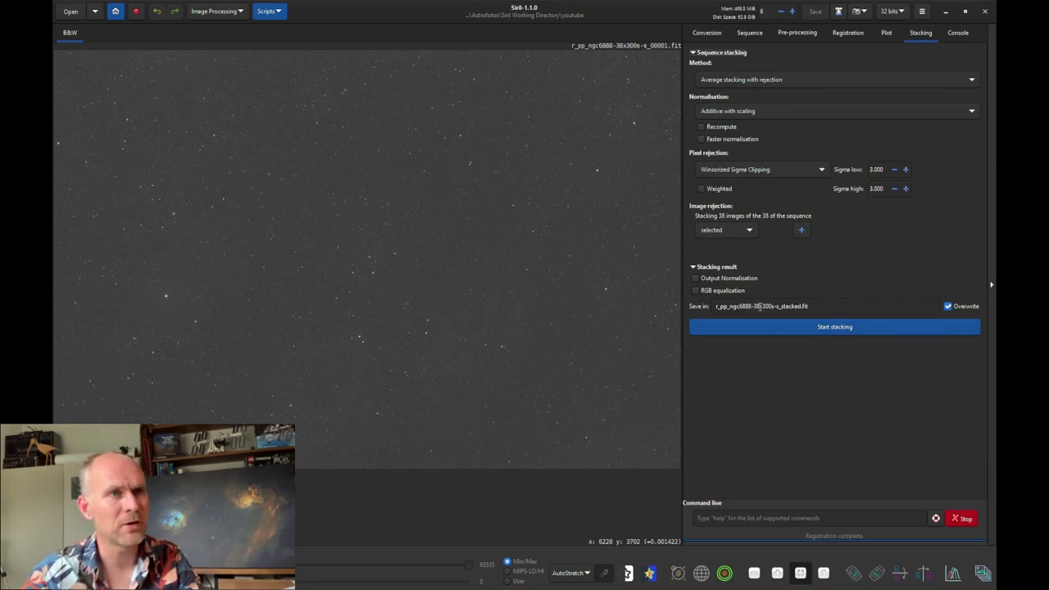
Run stacking on all 38 registered S-II frames and wait for the master to load.
click(824, 327)
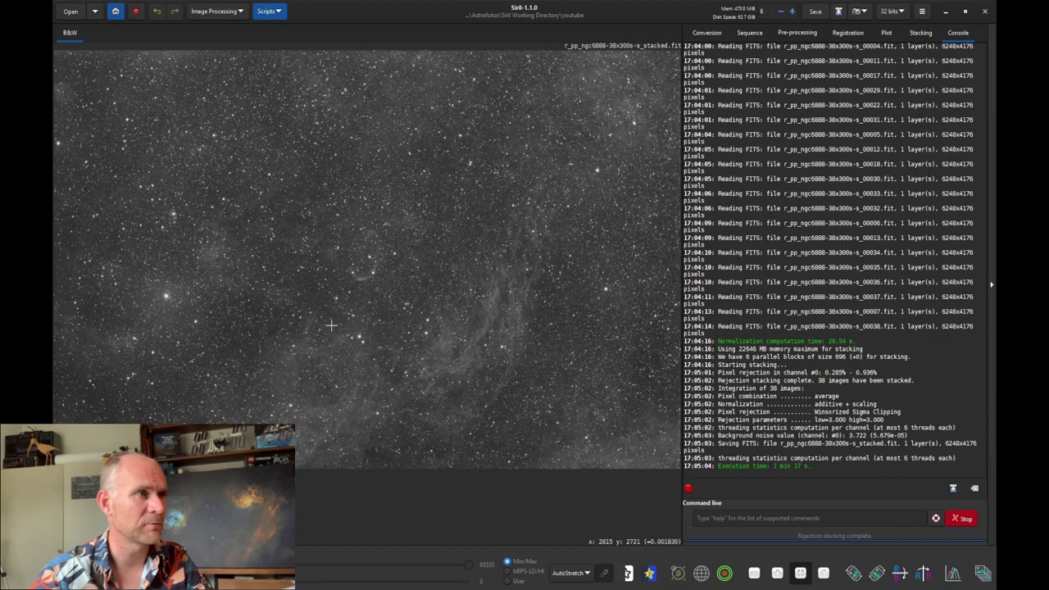
scroll(276, 246, up, 2)
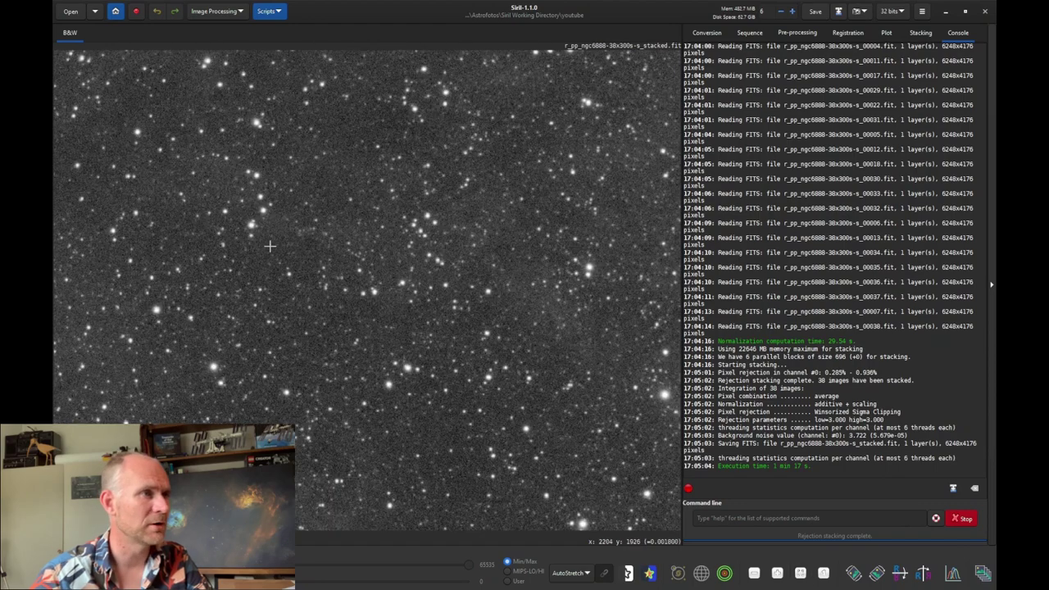
scroll(197, 287, down, 2)
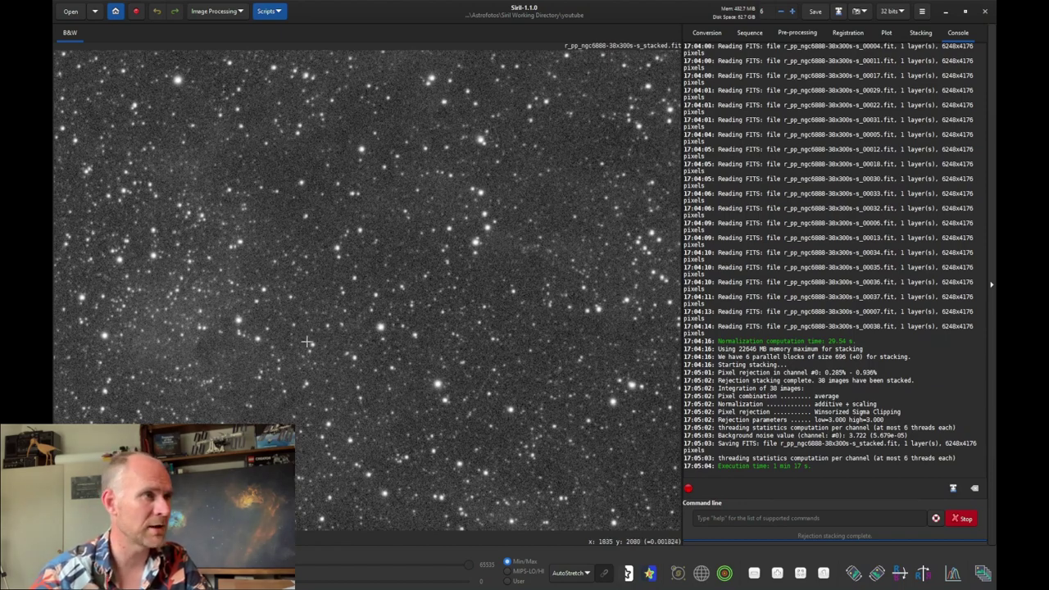
scroll(402, 343, up, 2)
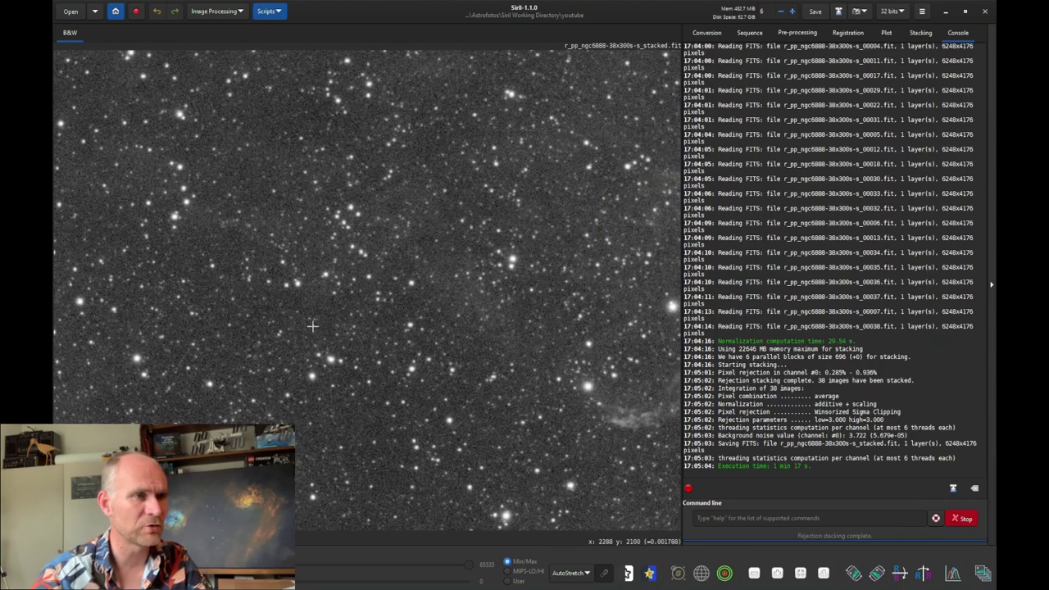
scroll(480, 402, up, 2)
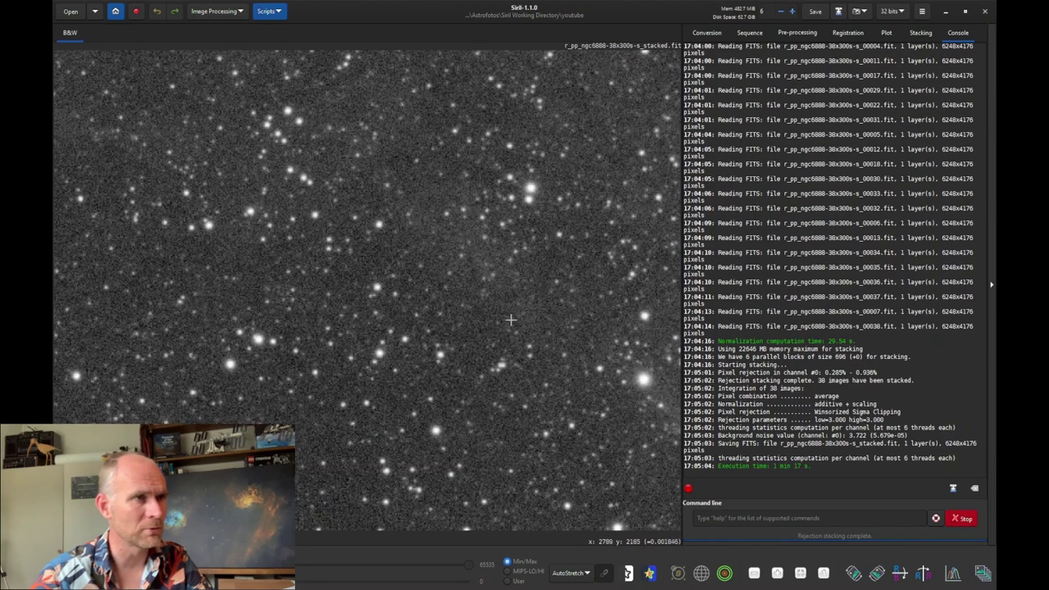
scroll(430, 303, down, 2)
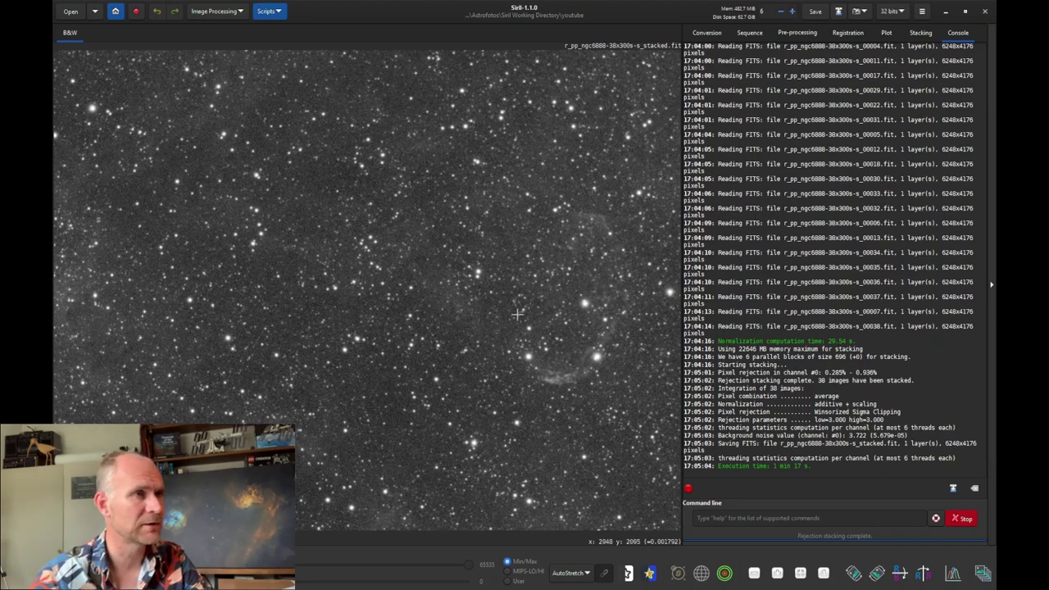
scroll(480, 286, right, 2)
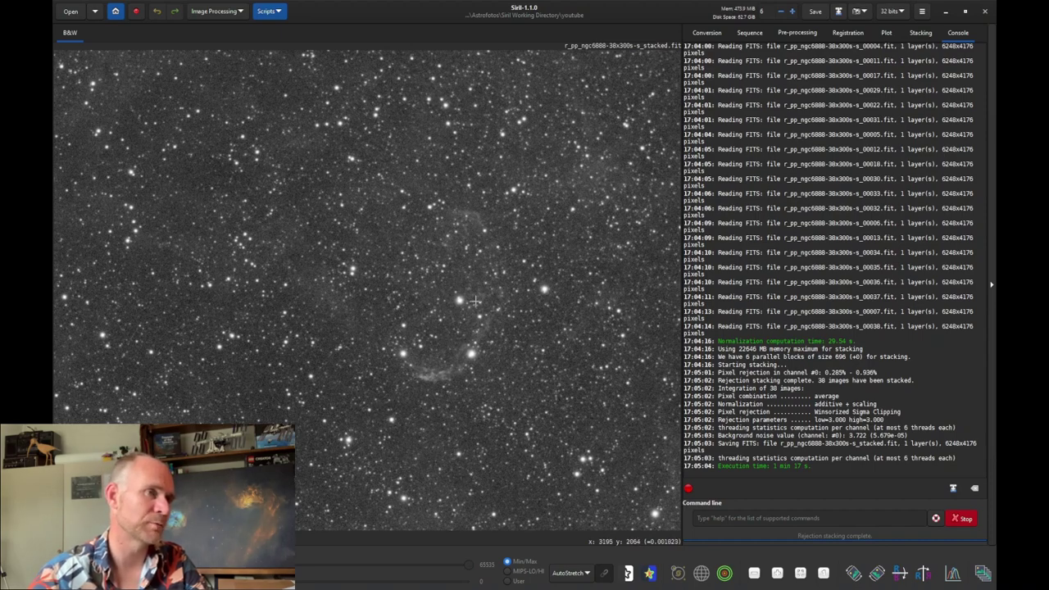
scroll(474, 302, down, 2)
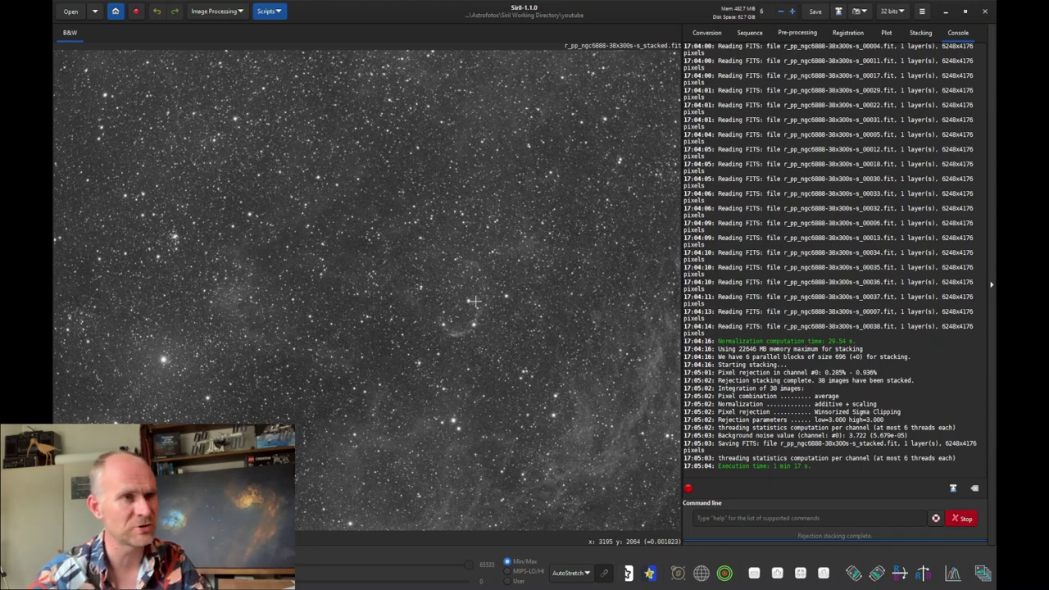
drag(583, 382, 369, 271)
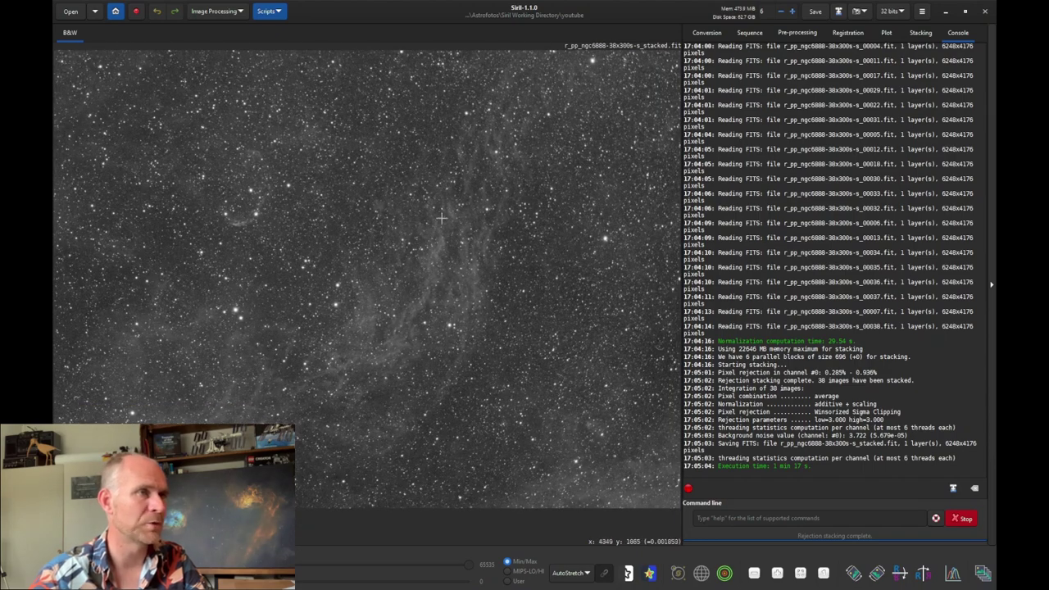
drag(401, 246, 506, 108)
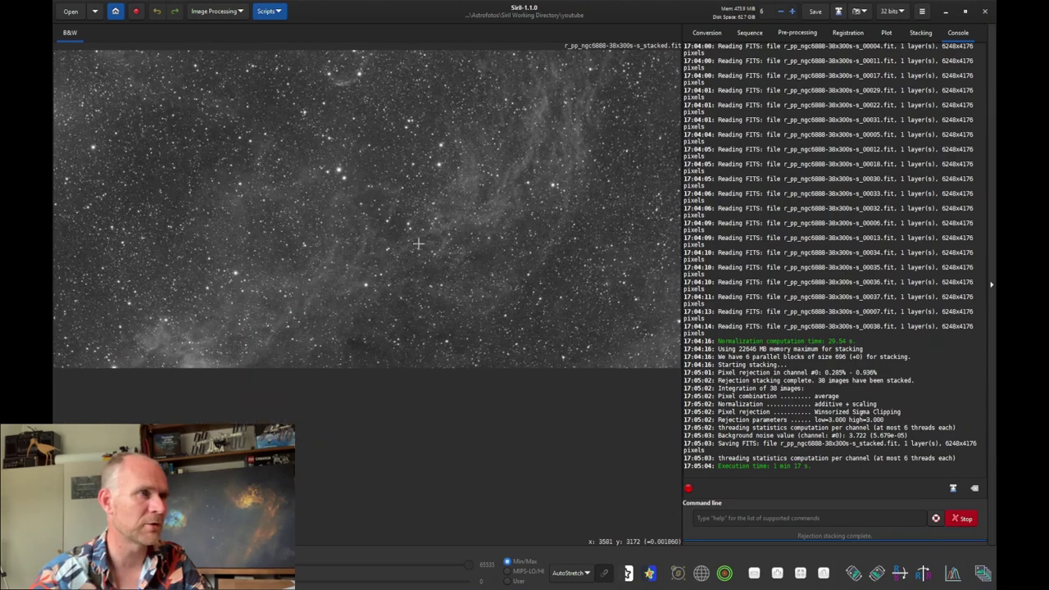
scroll(399, 209, down, 2)
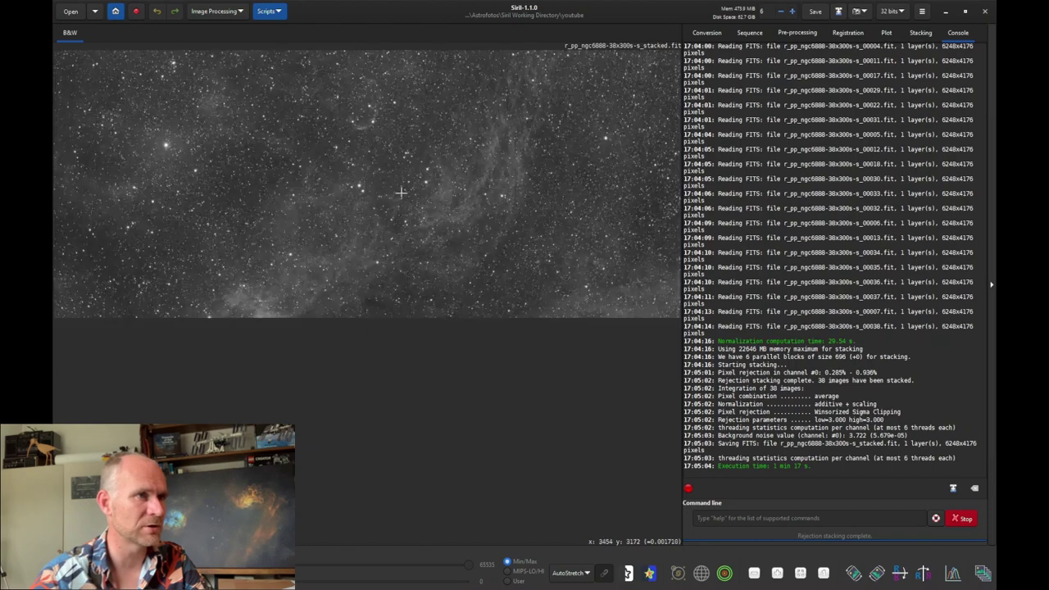
drag(378, 313, 360, 427)
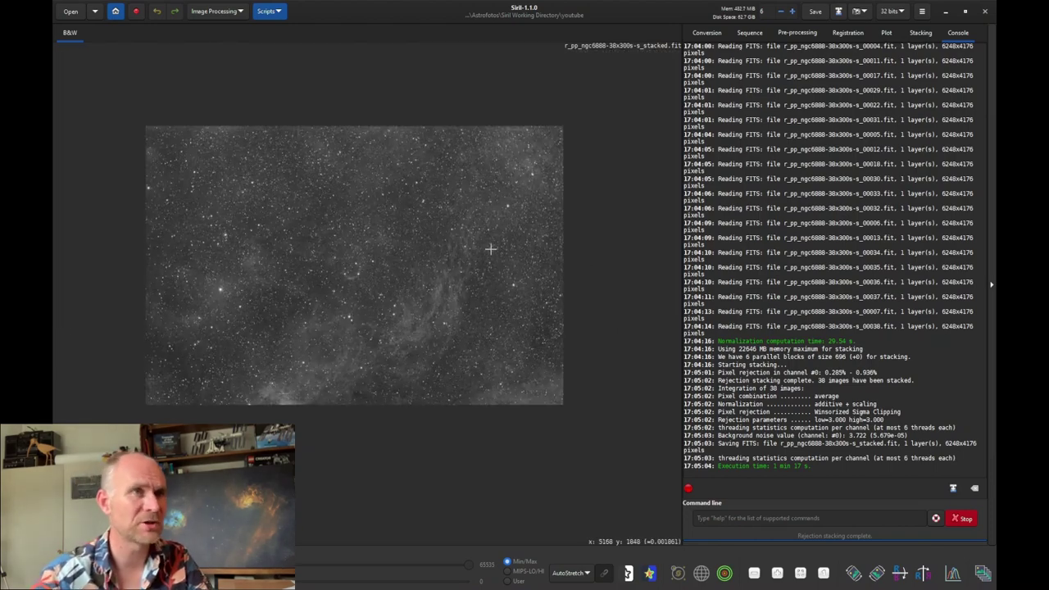
Add the stacked S-II and H-alpha masters to the conversion sources.
click(710, 33)
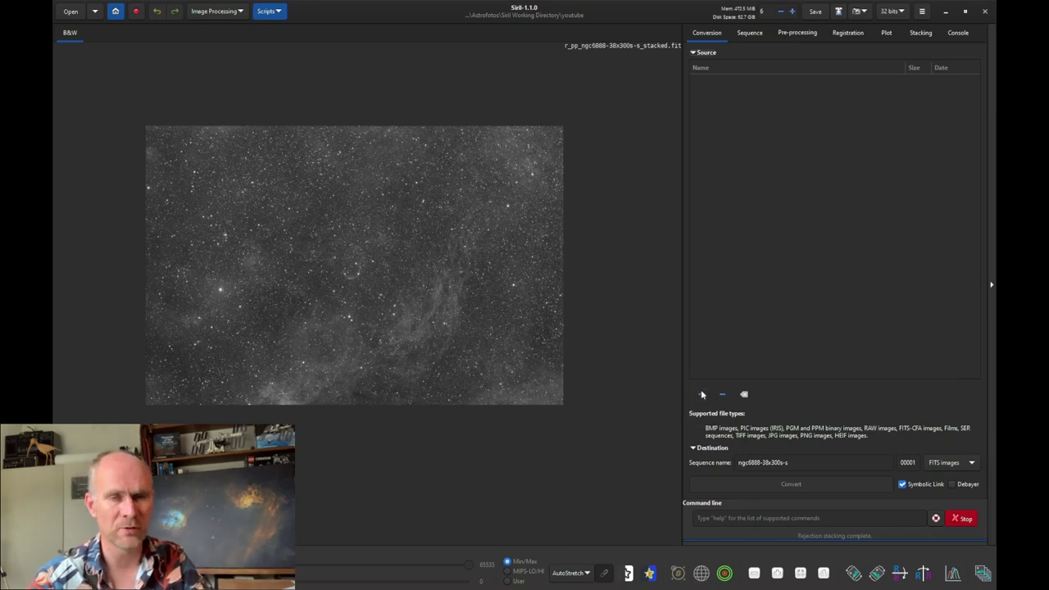
click(701, 394)
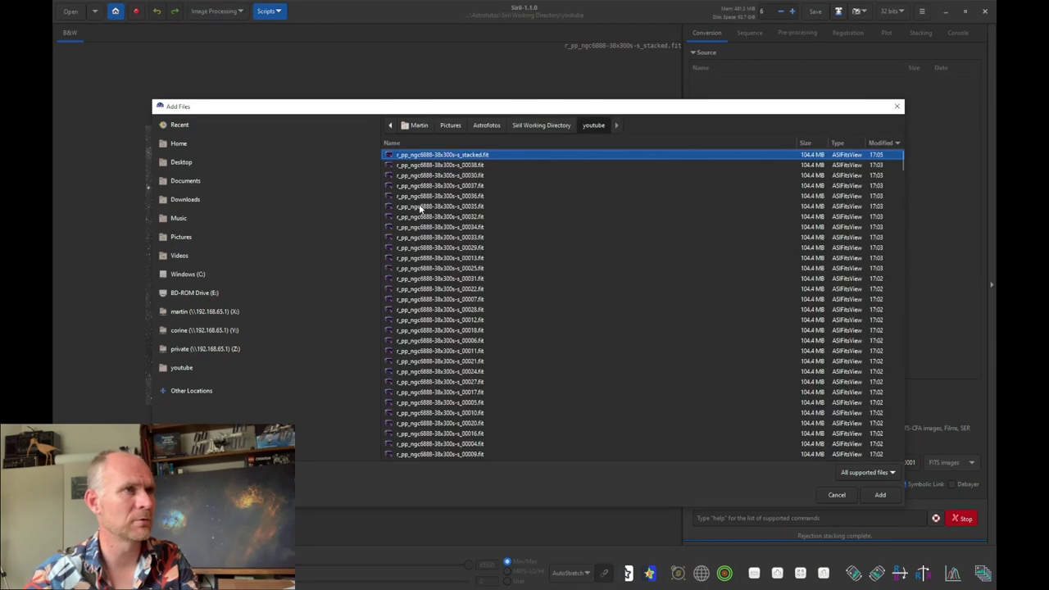
text(sta)
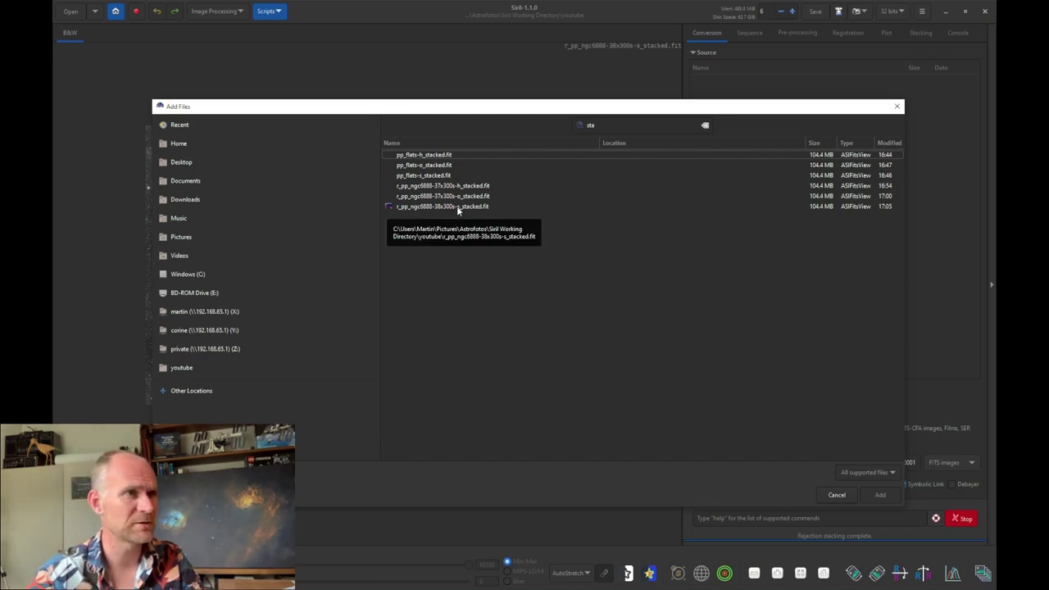
double_click(457, 205)
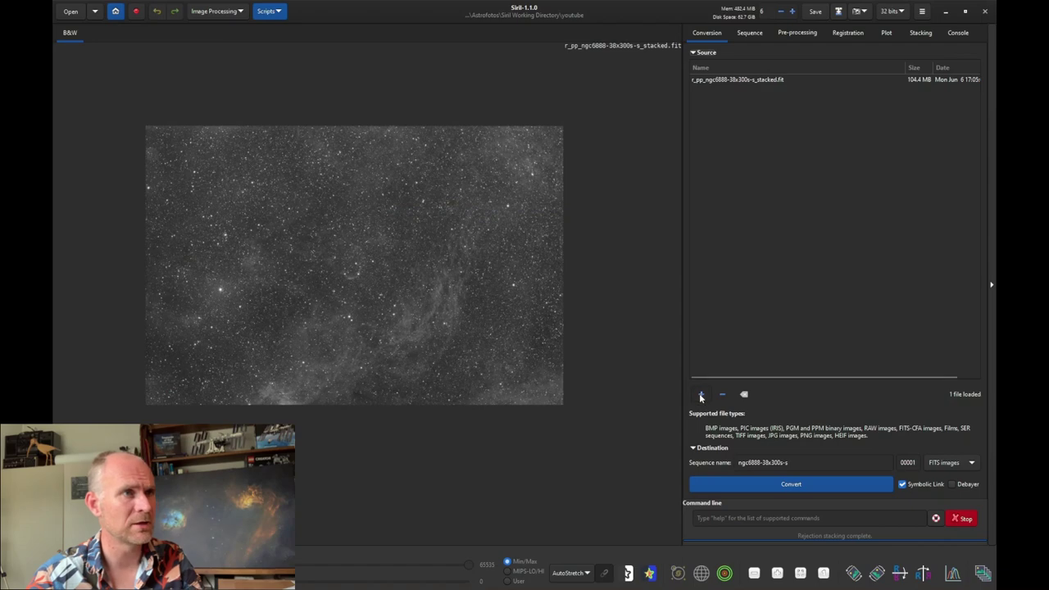
click(701, 395)
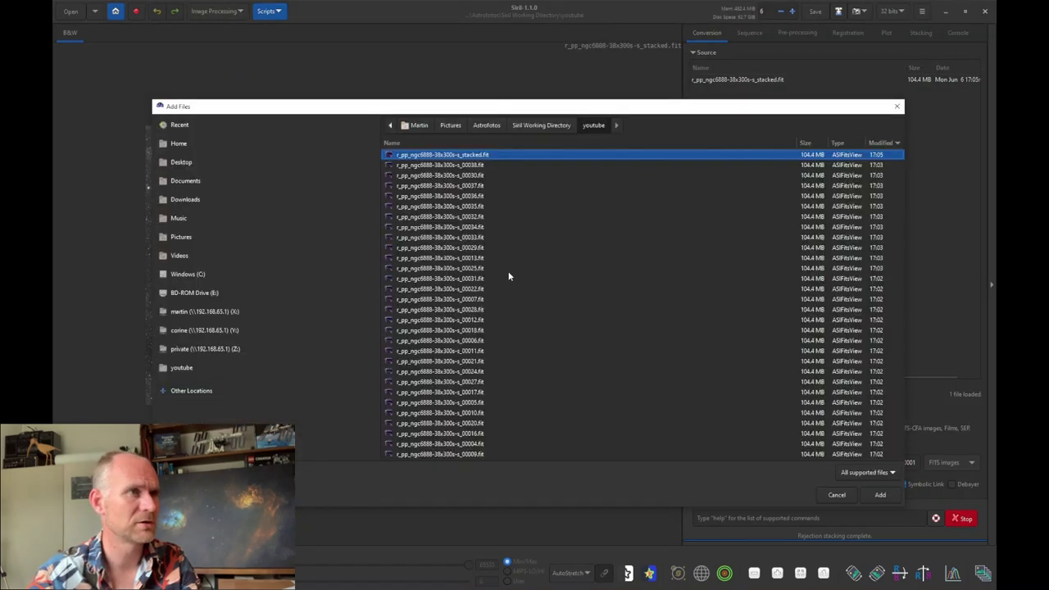
text(sta)
double_click(465, 186)
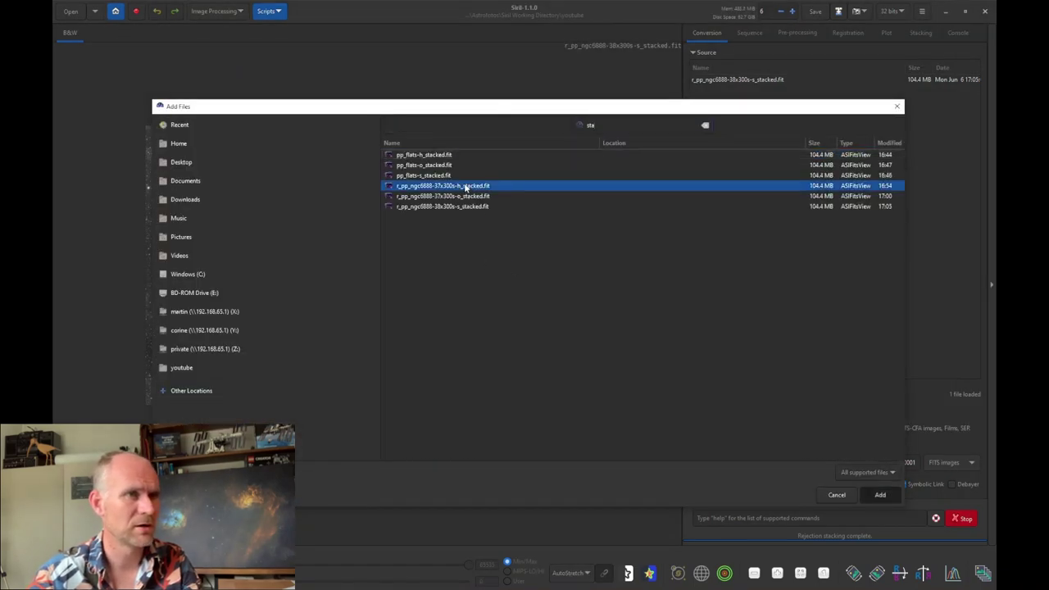
Add the stacked O-III master and convert the three files into sequence sho.
click(703, 395)
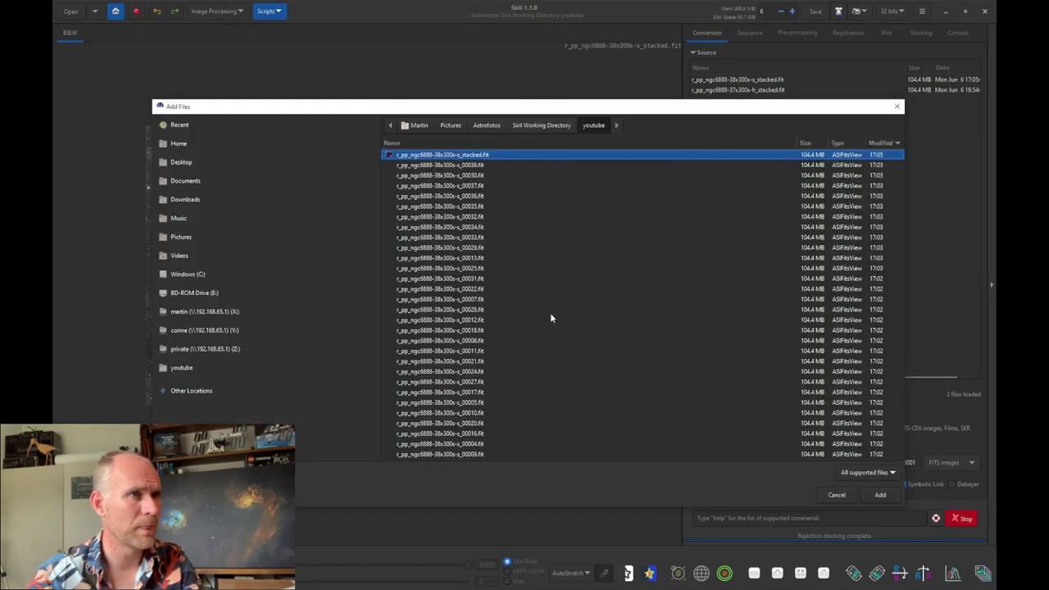
text(st)
click(466, 197)
double_click(465, 197)
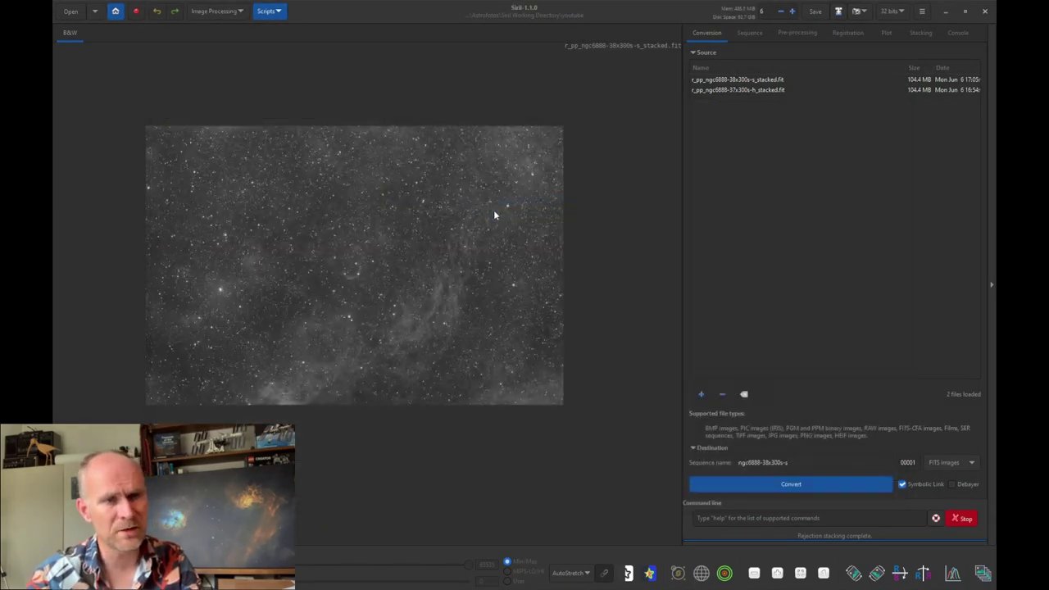
click(846, 481)
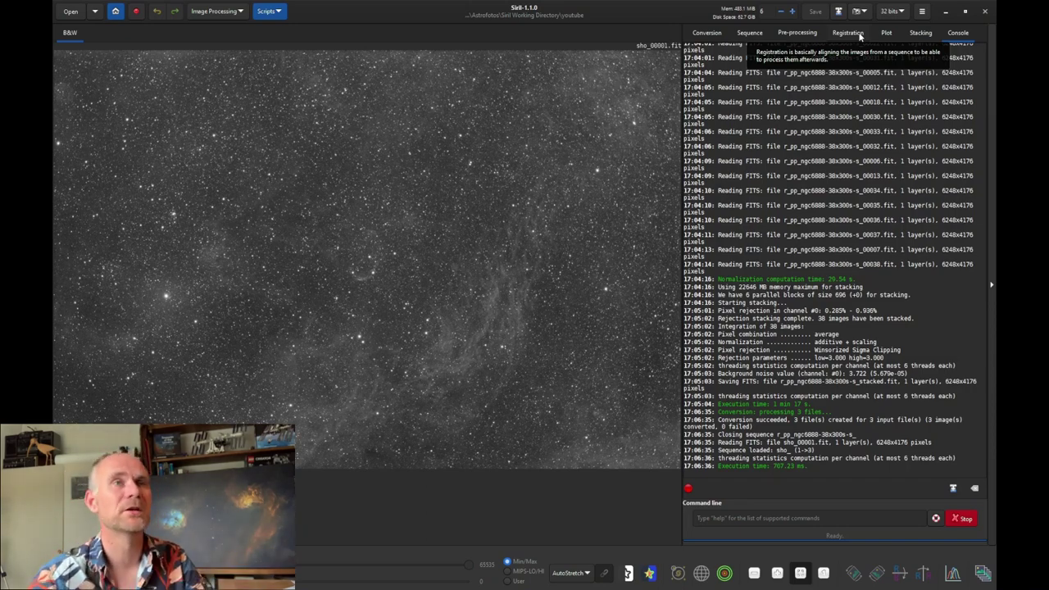
Register the sho sequence with Global Star Alignment (deep-sky), creating r_sho_.
click(860, 36)
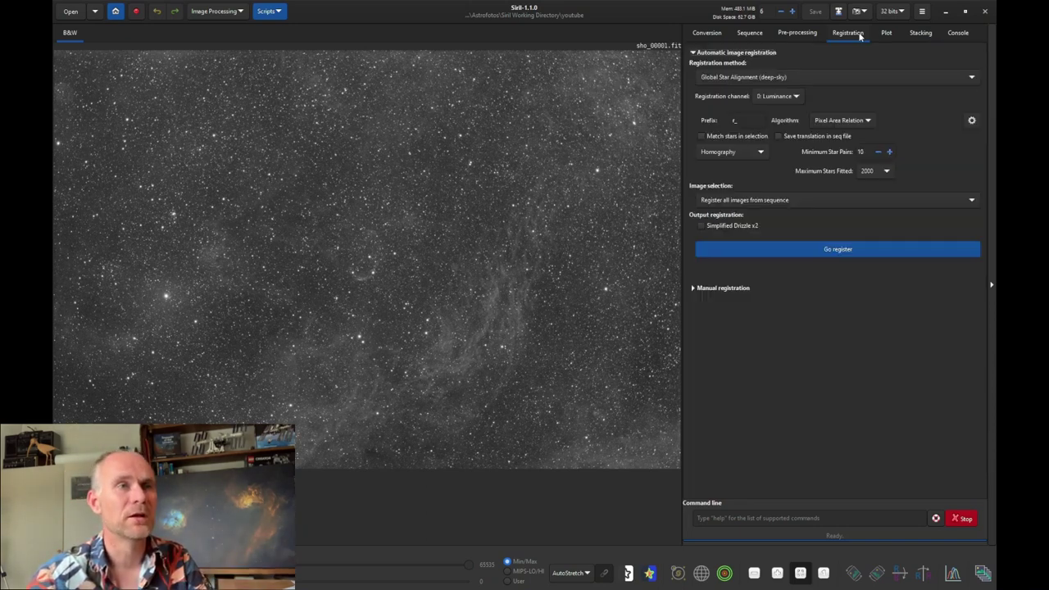
click(826, 250)
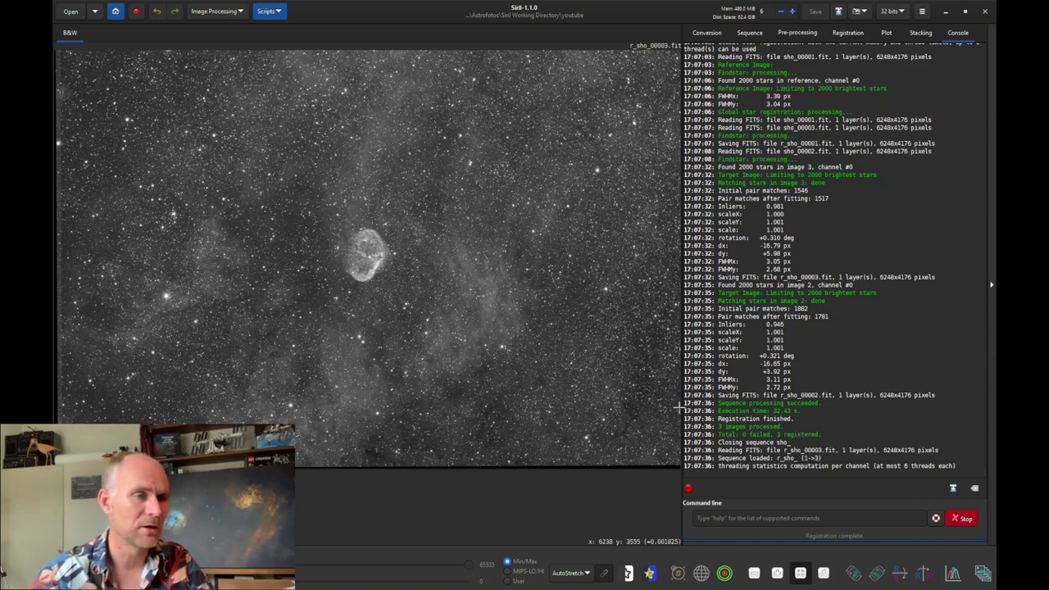
Switch the display mode to Linear and open r_sho_00001.fit.
click(578, 574)
click(574, 486)
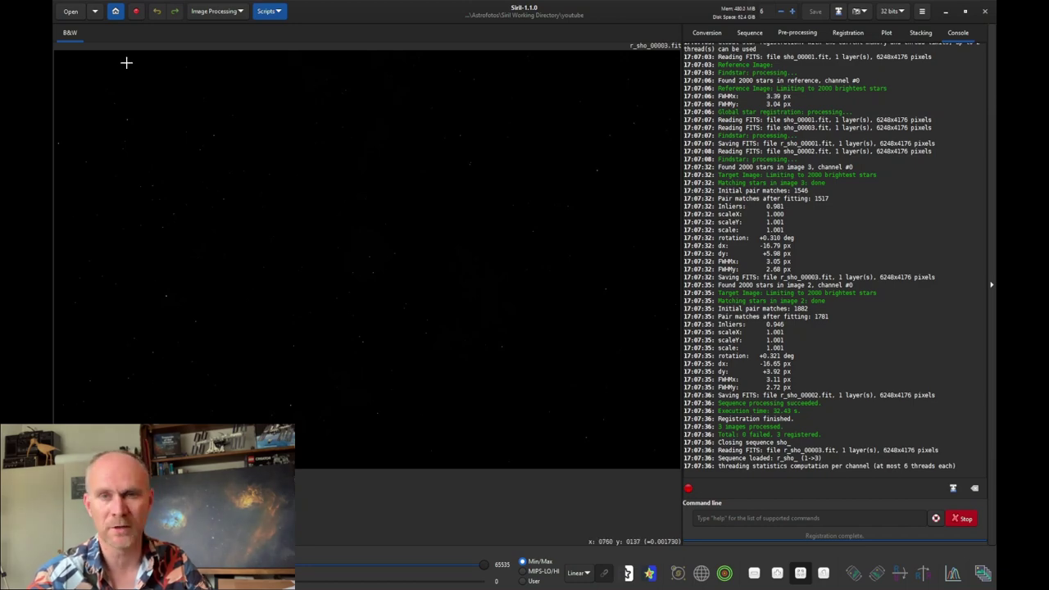
click(71, 11)
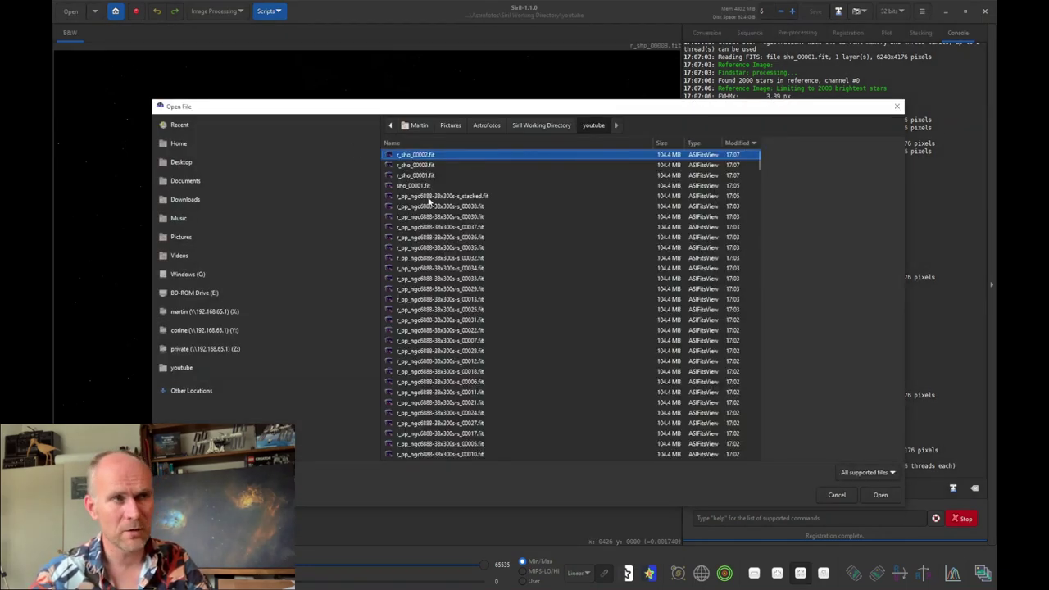
click(418, 175)
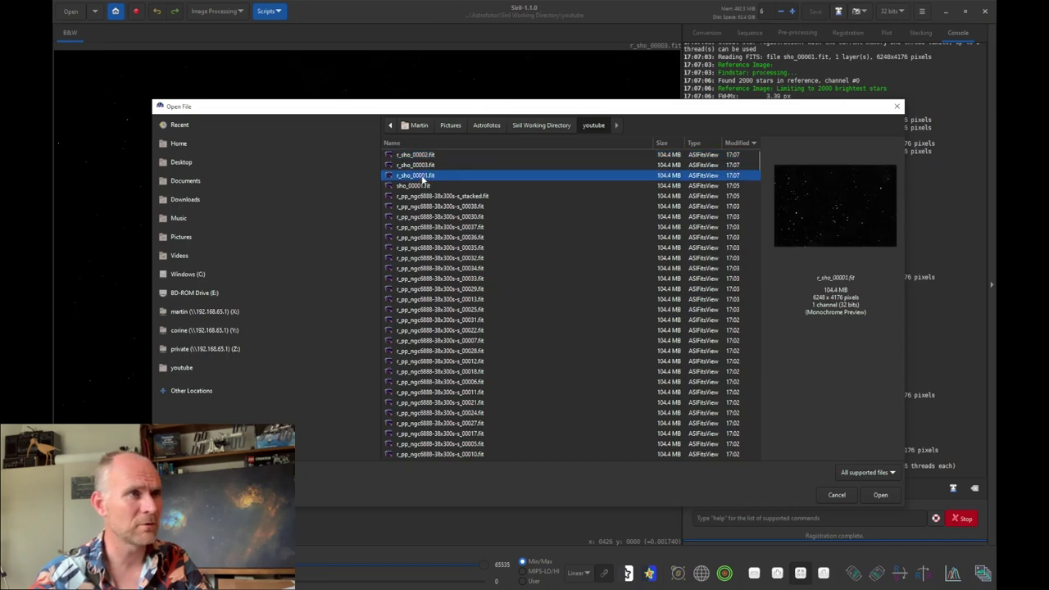
double_click(422, 178)
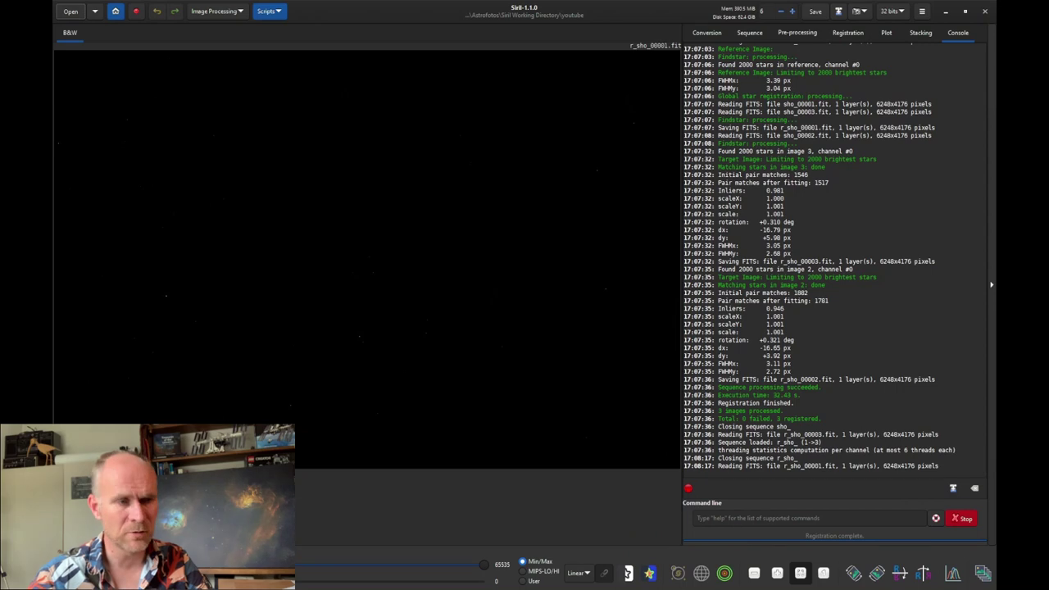
Apply an autostretch from the Histogram Transformation tool.
click(578, 574)
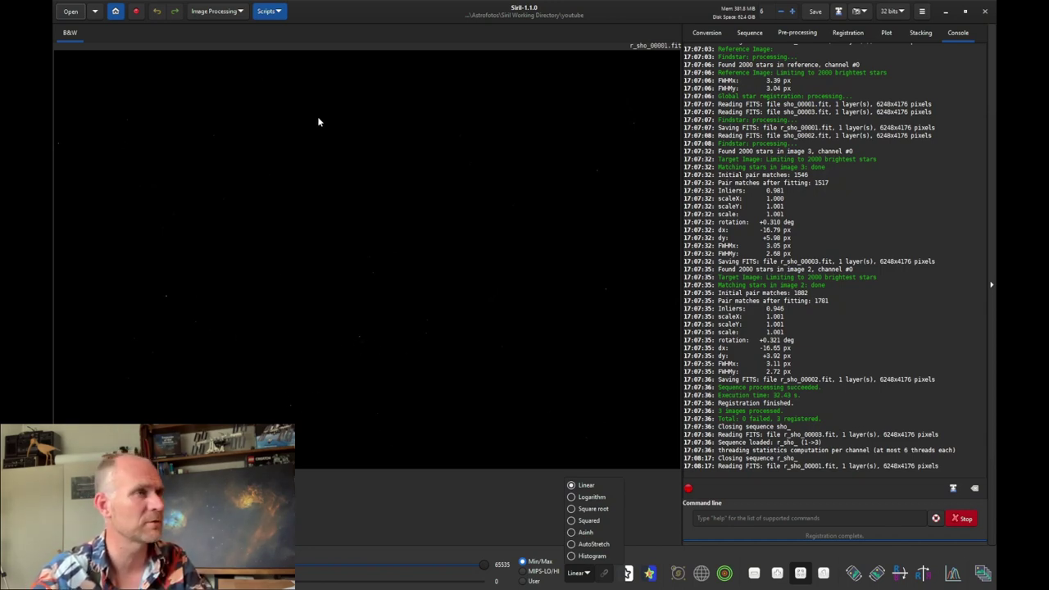
click(206, 13)
click(210, 13)
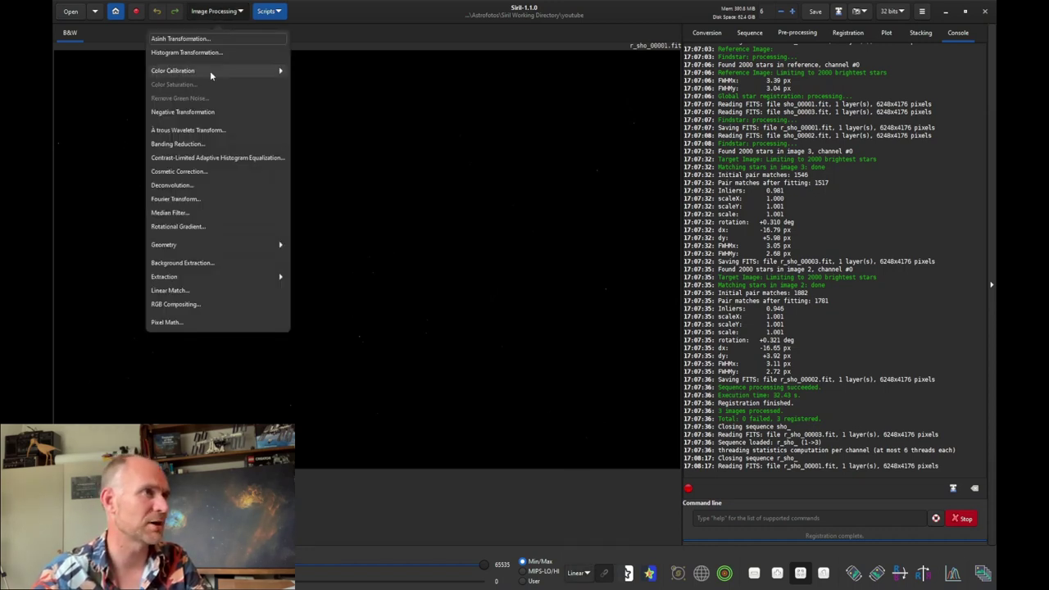
click(193, 53)
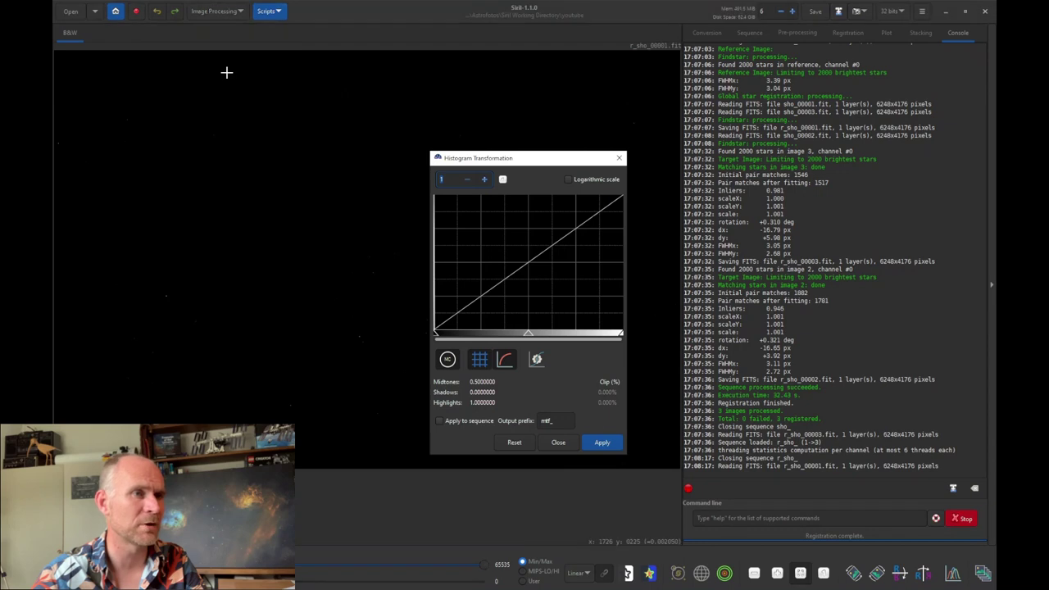
click(537, 360)
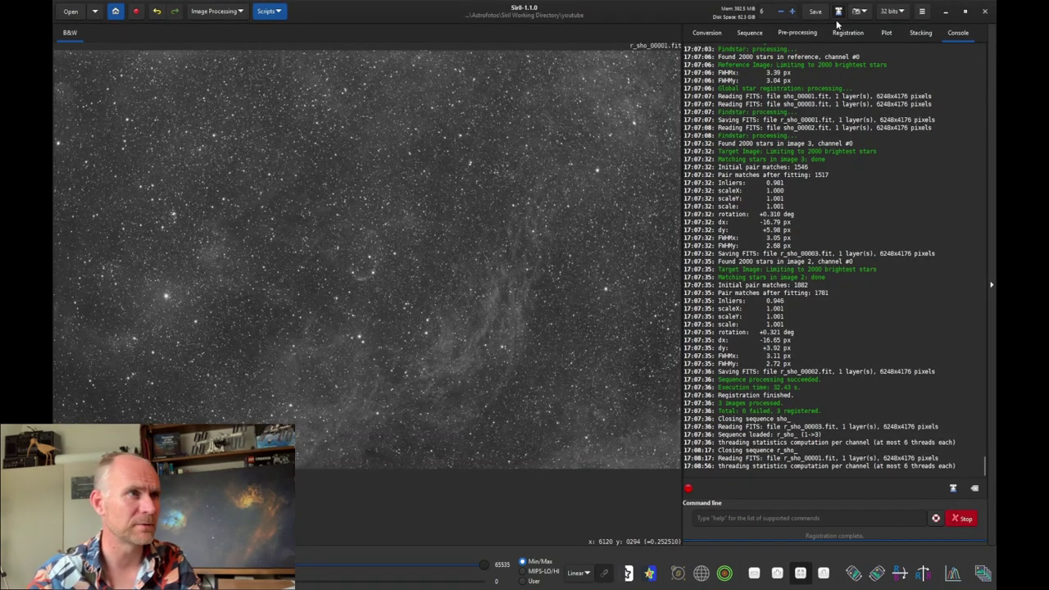
Save the stretched image as r_sho_S.tif with 16-bit unsigned integer TIFF samples.
click(838, 12)
click(248, 128)
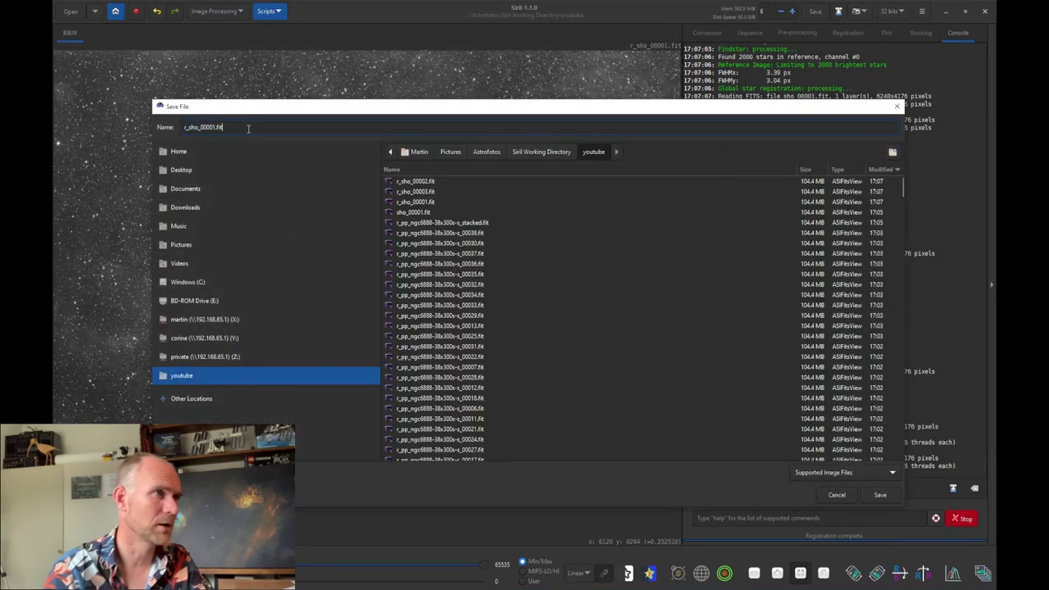
key(Left)
key(Left)
key(Left)
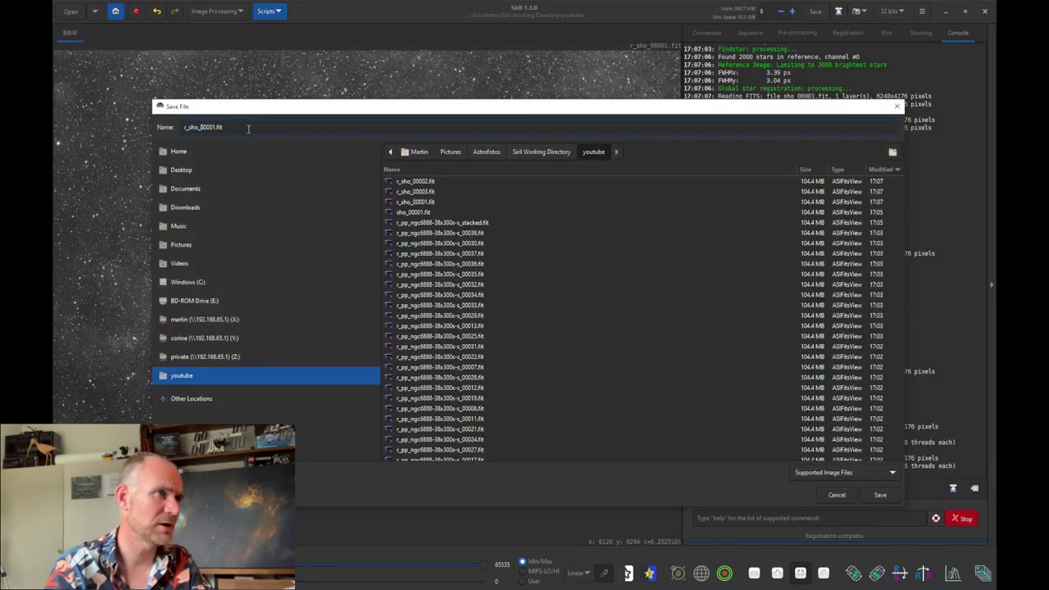
key(shift+Left)
key(shift+Left)
key(shift+Left)
key(shift+Left)
key(shift+Left)
key(shift+Left)
text(A)
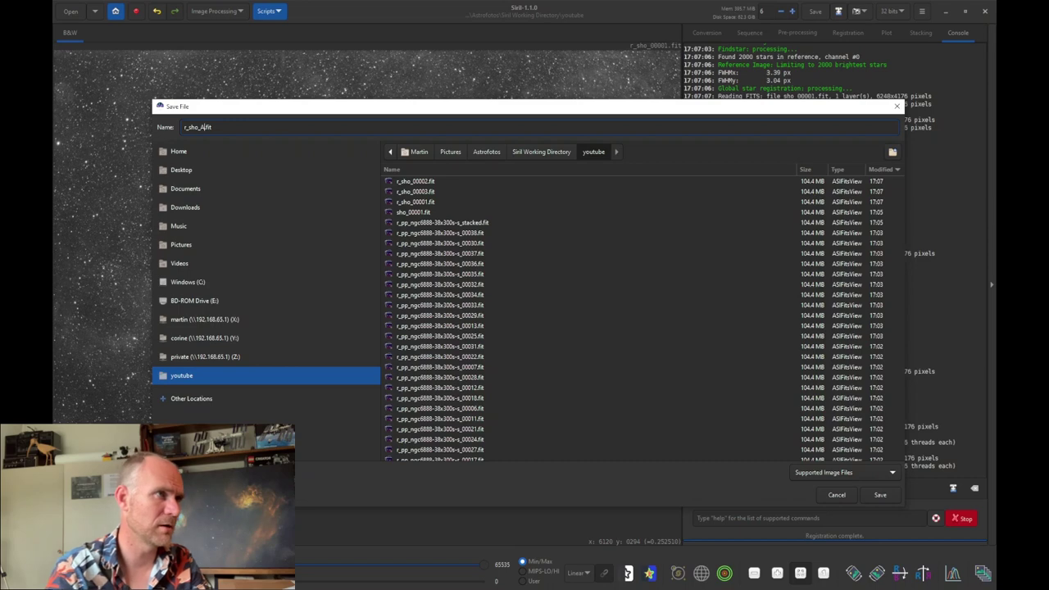
key(BackSpace)
text(S)
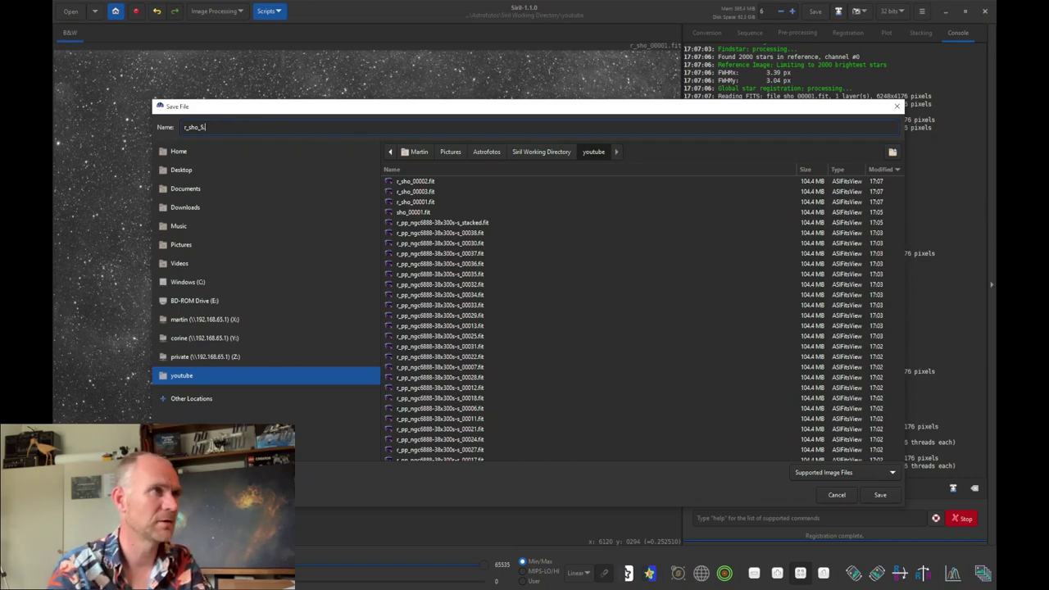
text(.tif)
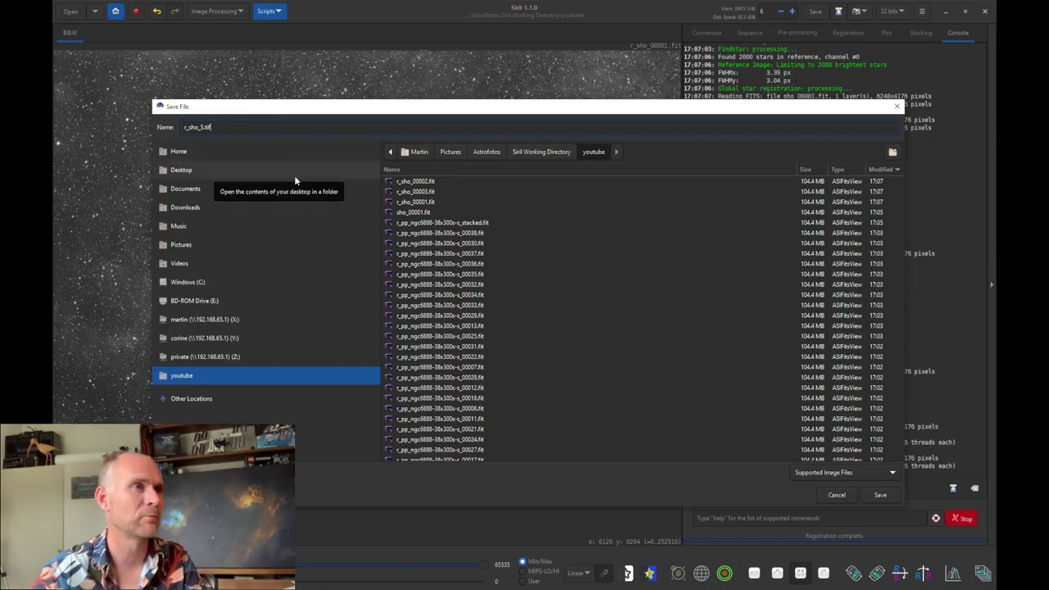
key(Return)
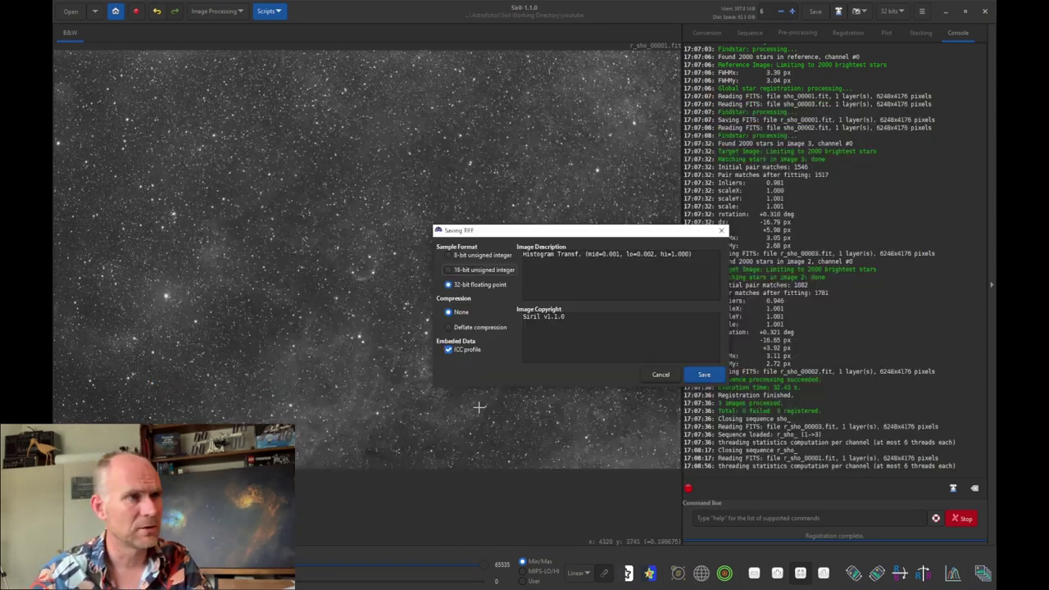
click(476, 271)
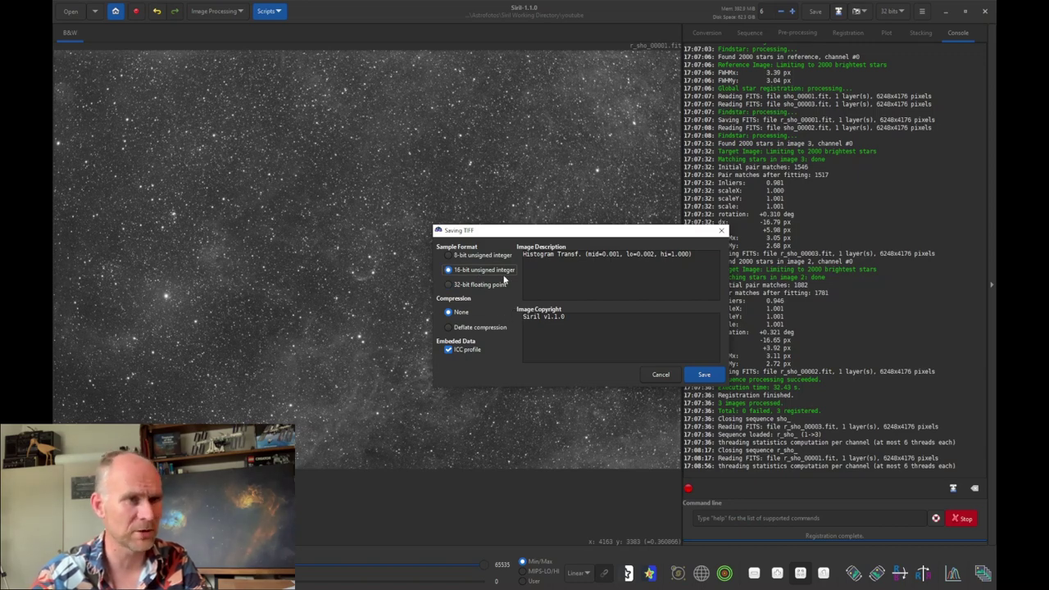
click(702, 378)
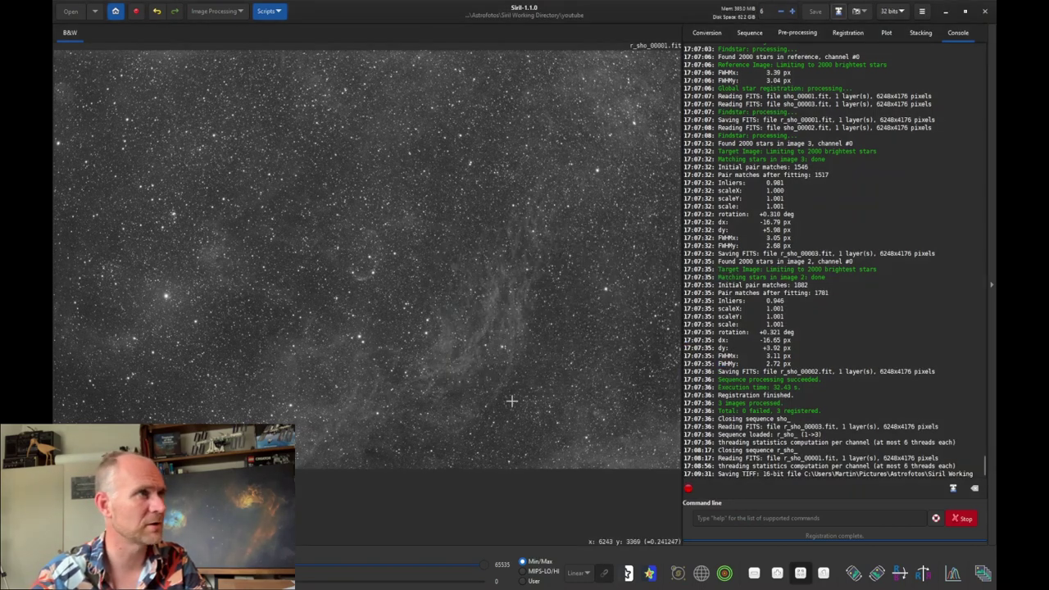
click(71, 12)
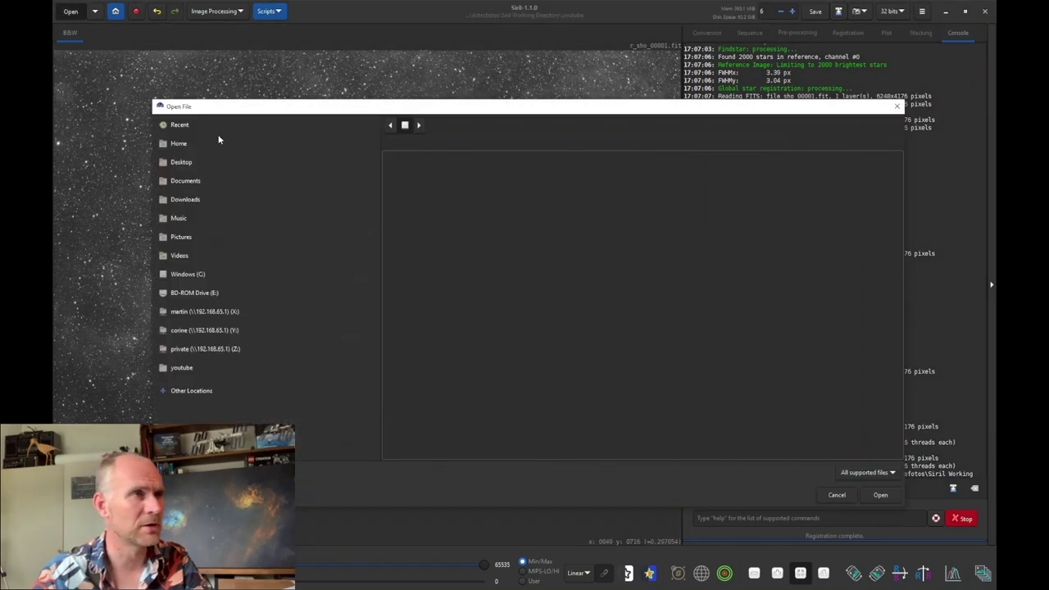